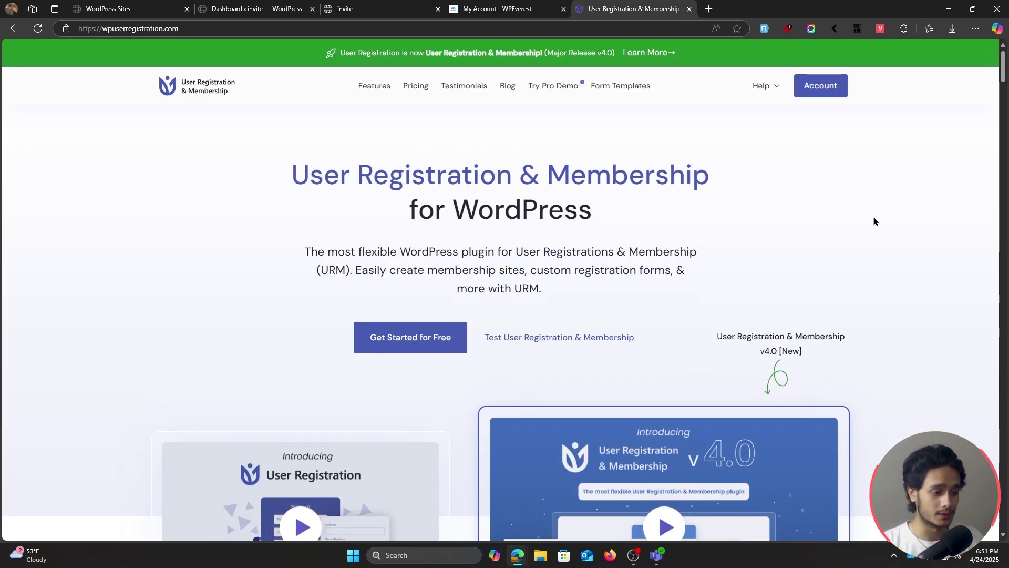
Browse the User Registration & Membership pricing plans and feature lists, then return to WPEverest My Account
scroll(888, 221, "down", 2)
scroll(927, 231, "down", 1)
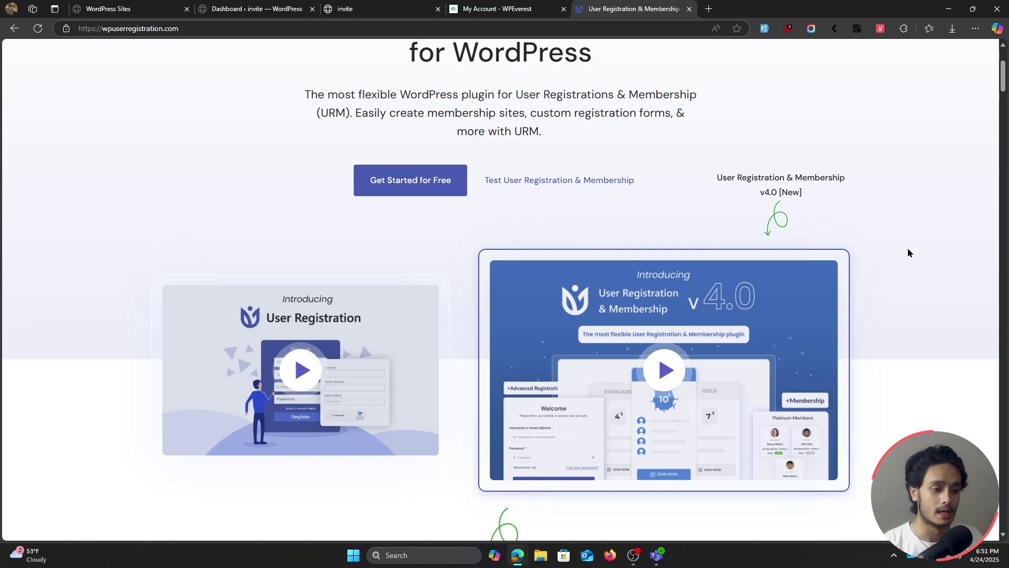
scroll(912, 245, "up", 3)
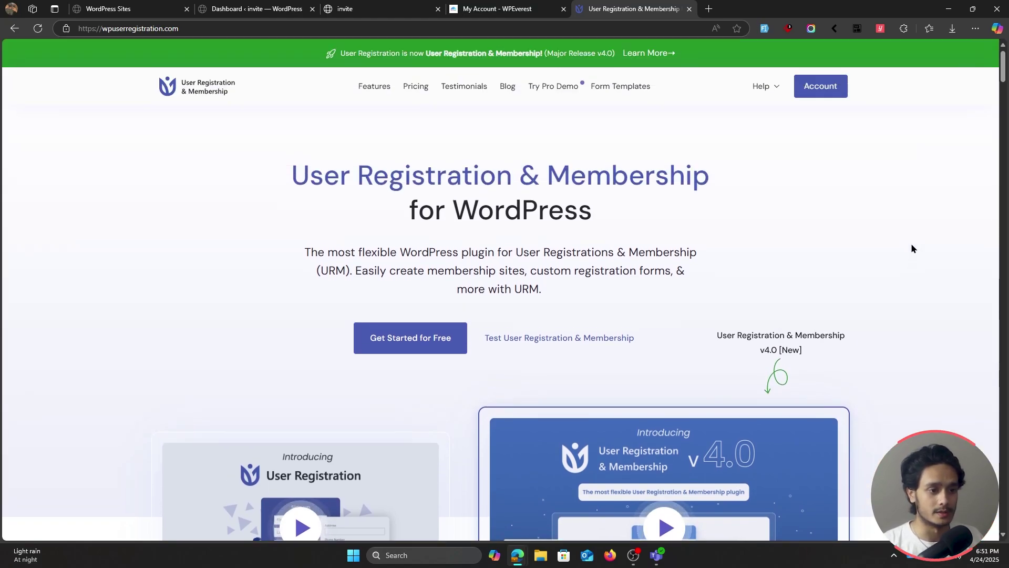
left_click(406, 94)
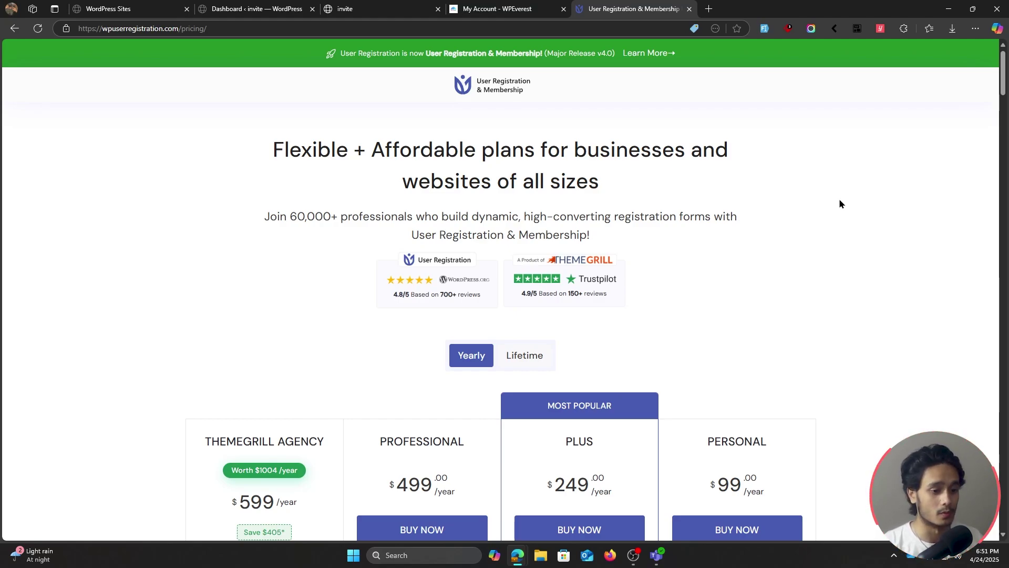
scroll(840, 203, "down", 3)
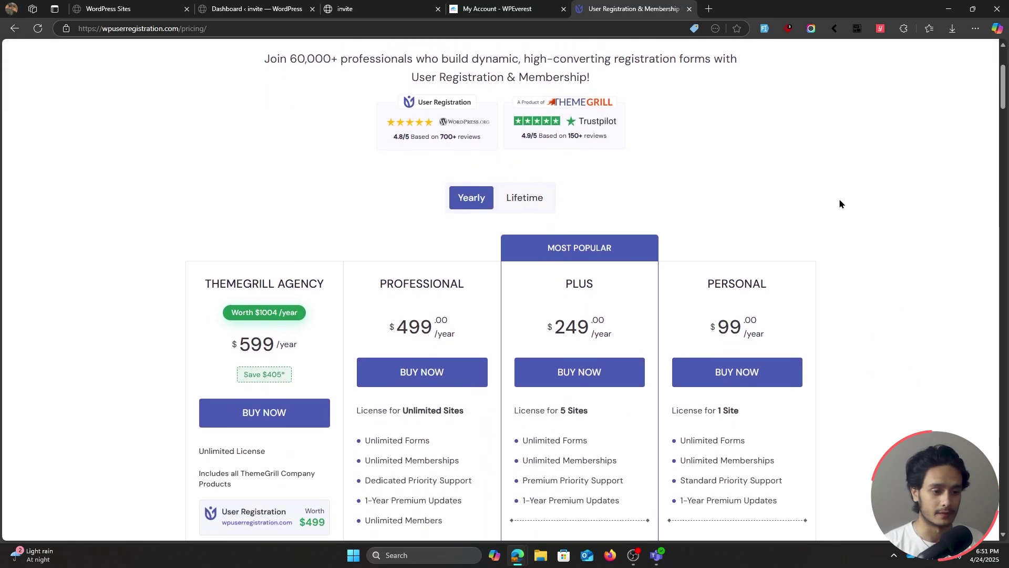
scroll(840, 203, "down", 1)
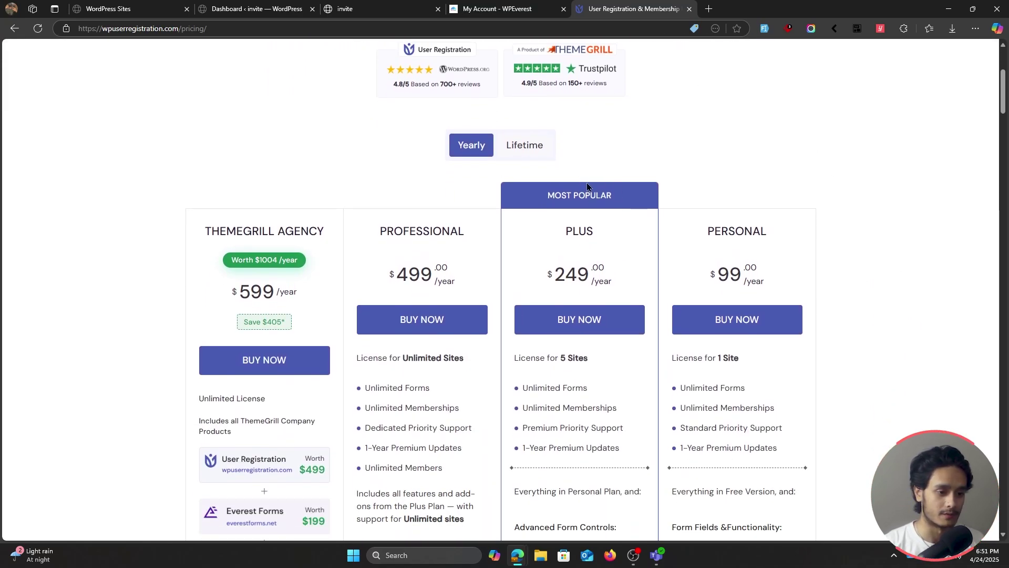
scroll(665, 192, "down", 10)
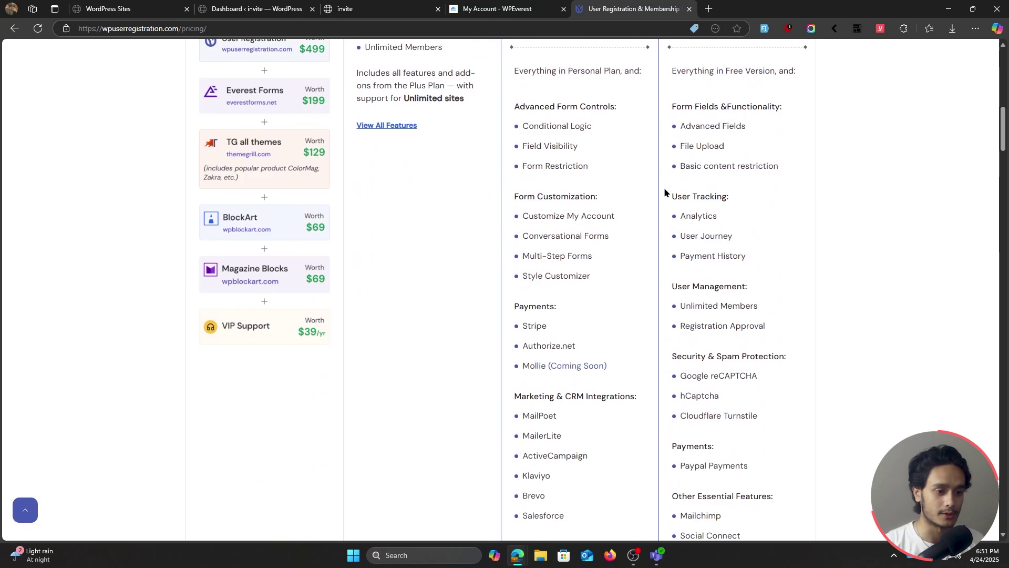
scroll(665, 193, "down", 4)
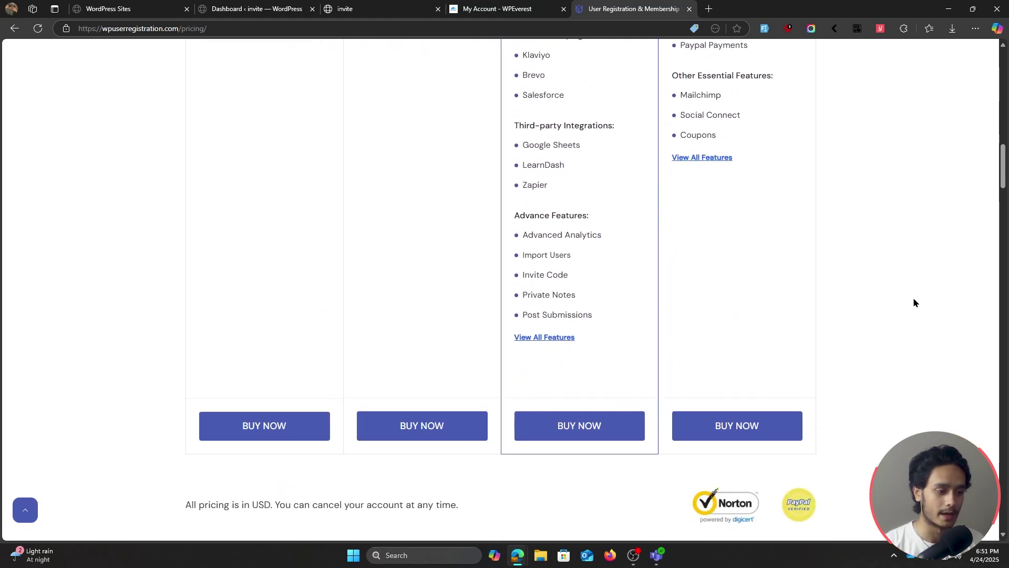
scroll(911, 305, "up", 1)
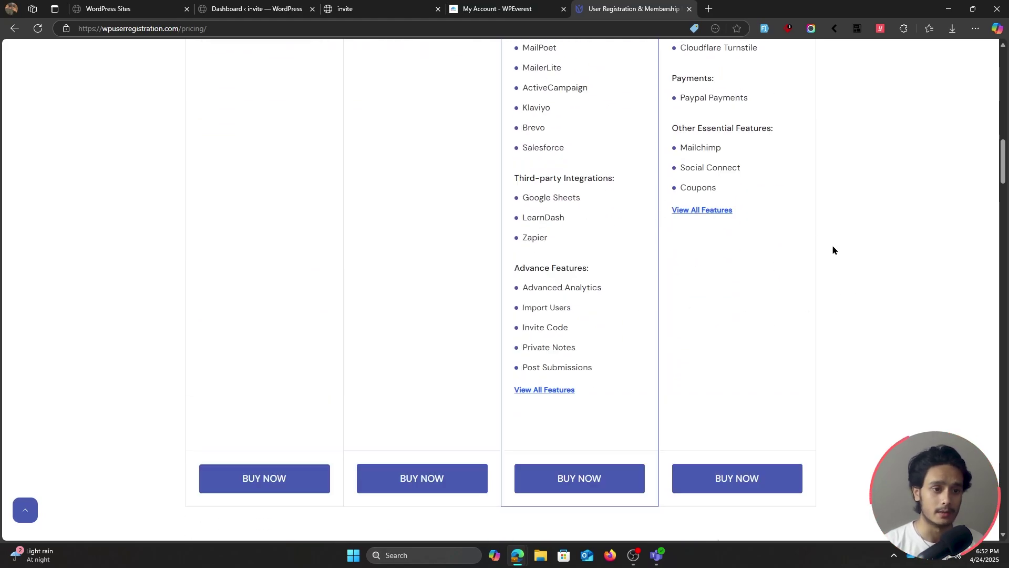
key("ctrl+shift+Tab")
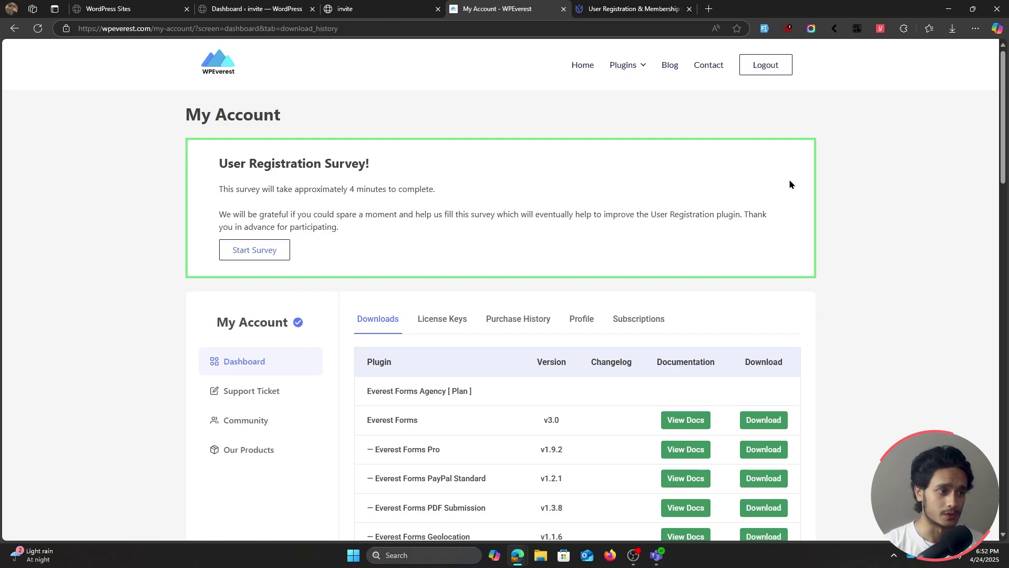
Find the User Registration & Membership Pro download under the Personal plan, then go to the invite site
scroll(813, 233, "down", 5)
scroll(814, 233, "down", 10)
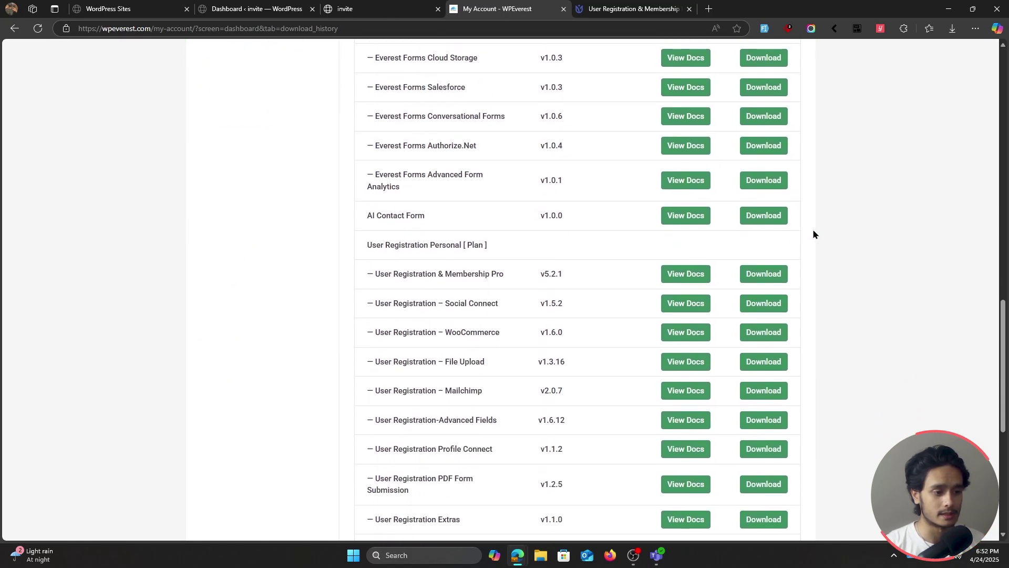
left_click_drag(362, 273, 511, 282)
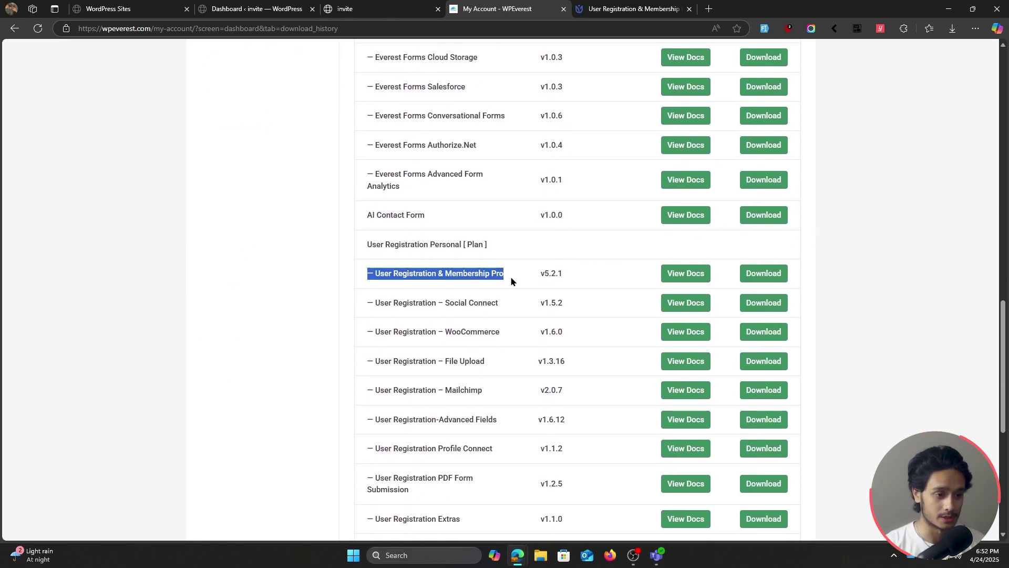
left_click(596, 277)
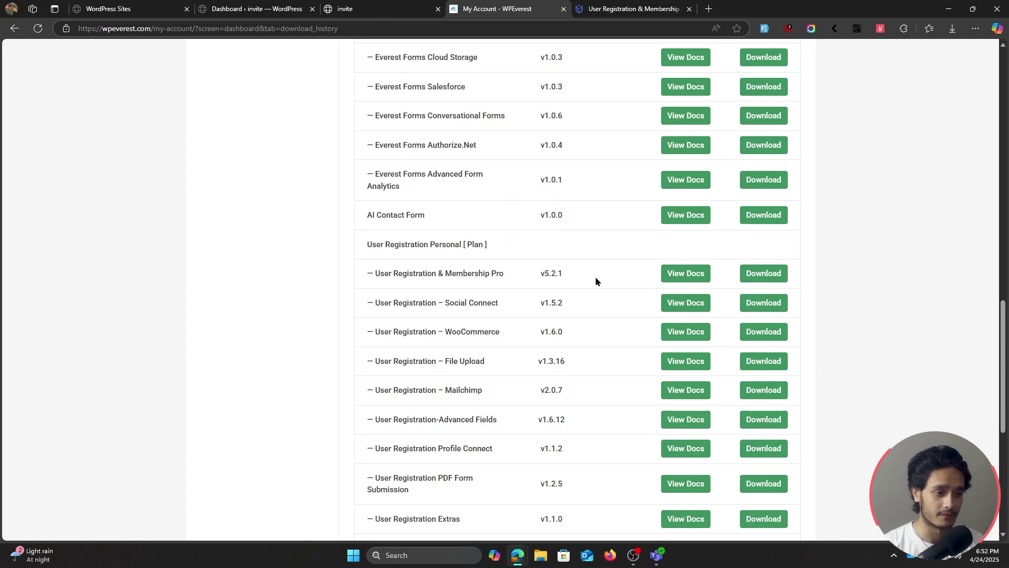
scroll(595, 276, "up", 10)
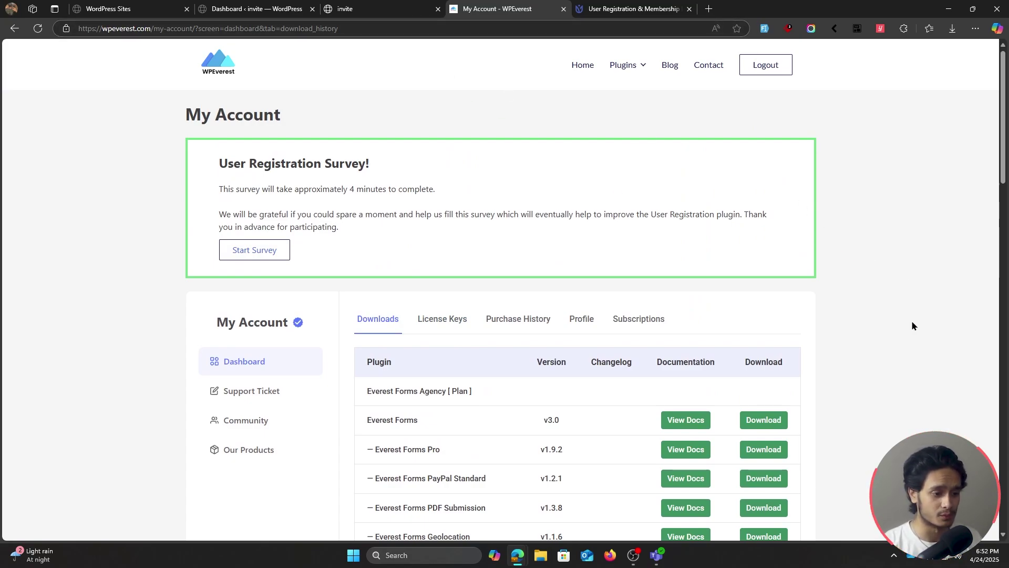
key("ctrl+shift+Tab")
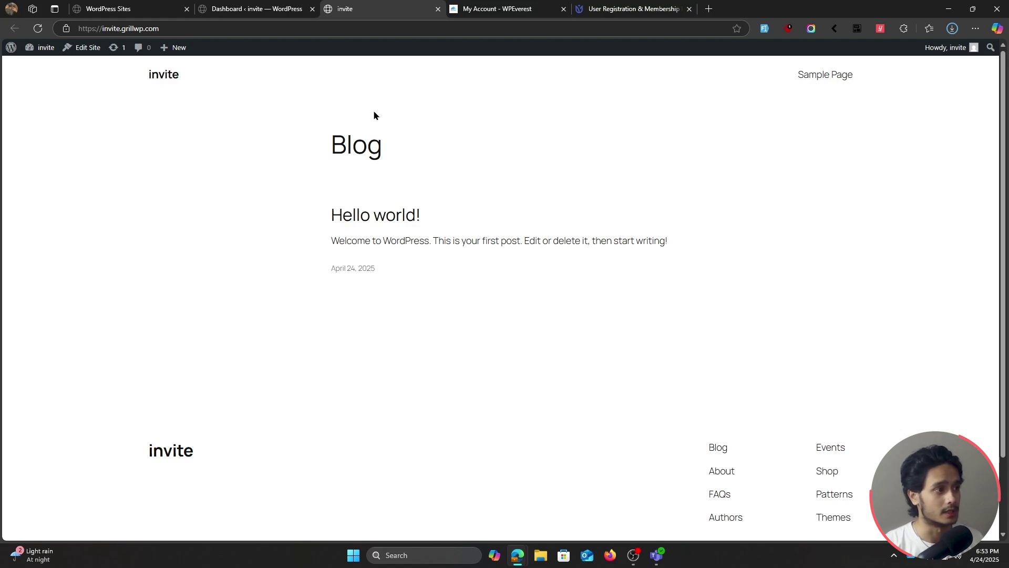
Upload and install user-registration-pro-5.2.1.zip through Plugins > Add Plugin > Upload Plugin
left_click(8, 50)
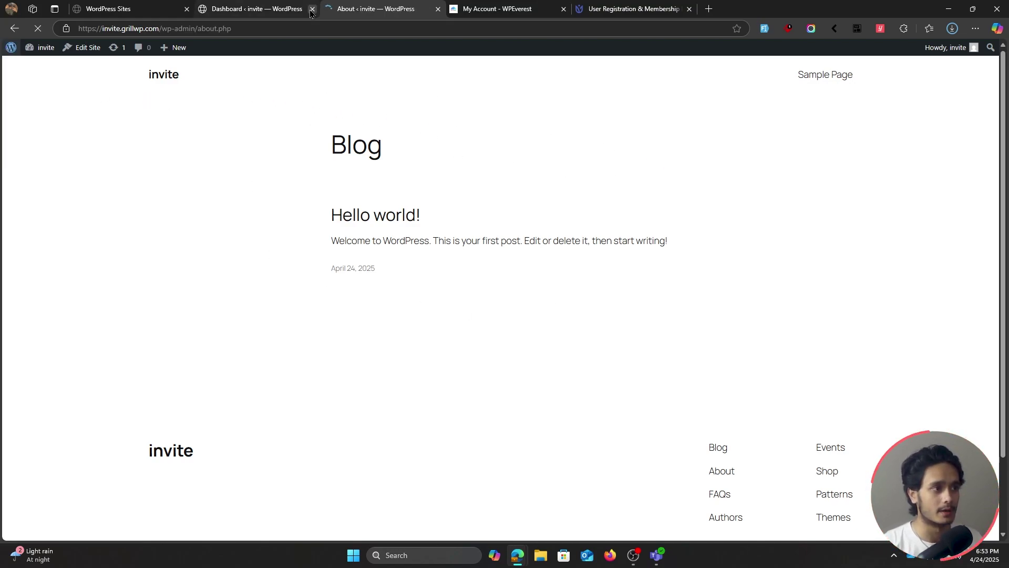
mouse_move(32, 190)
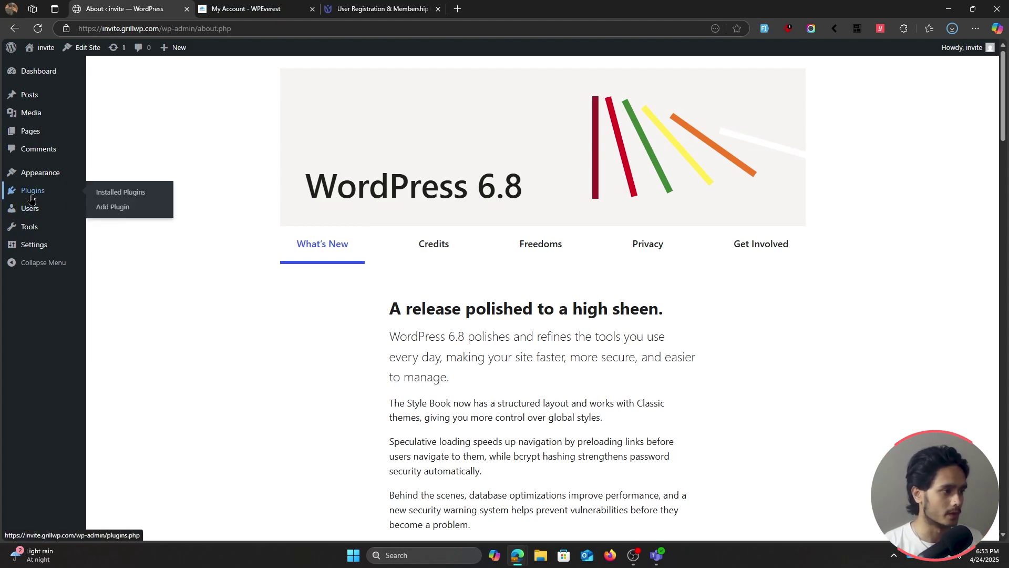
left_click(142, 214)
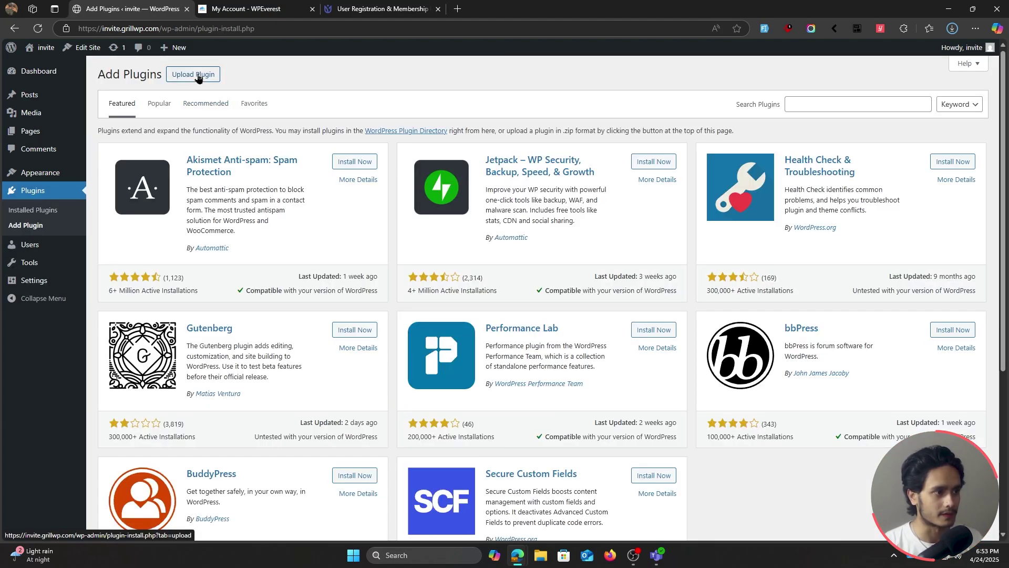
left_click(194, 74)
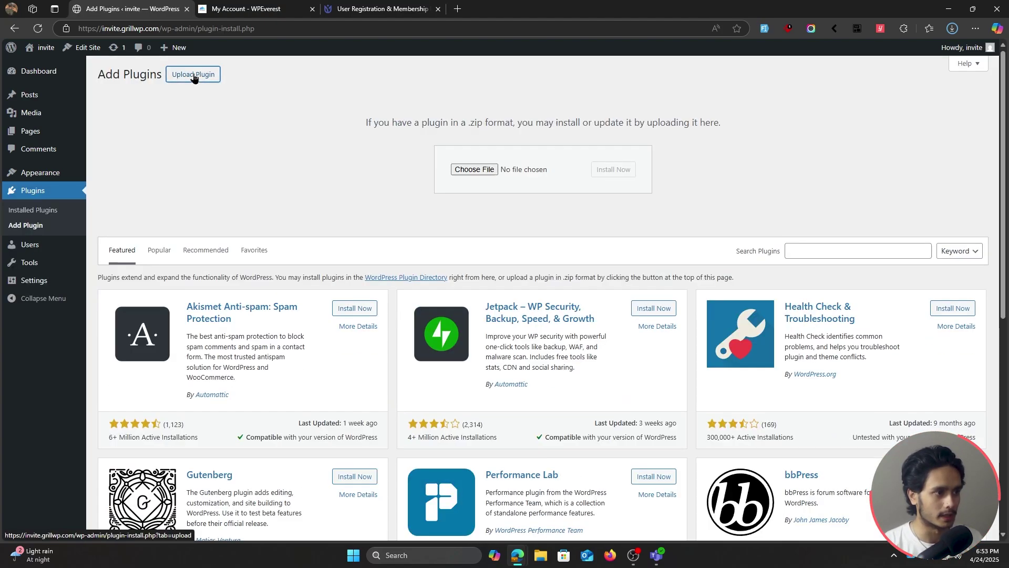
left_click(480, 169)
left_click(248, 8)
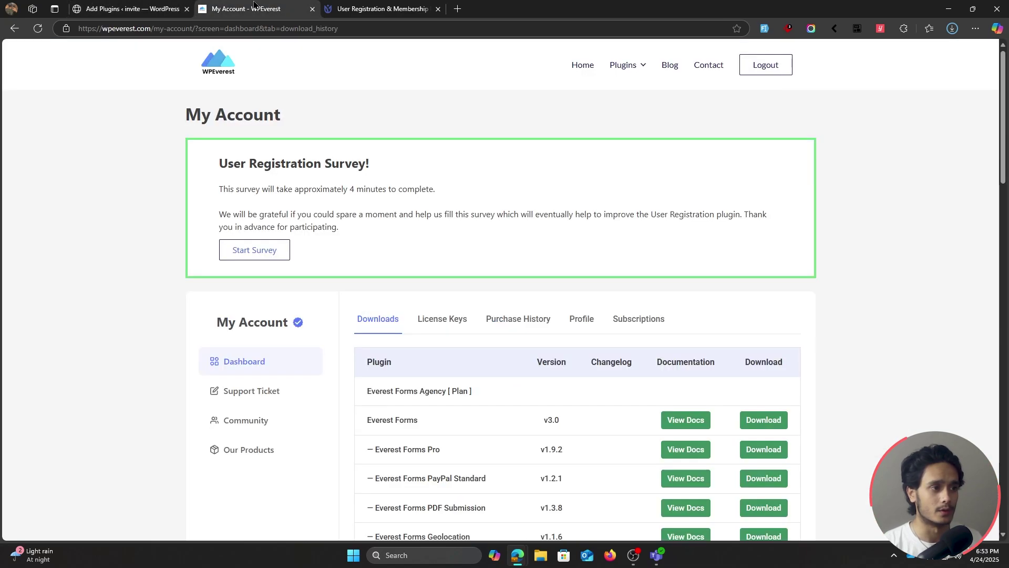
left_click(131, 8)
left_click(455, 169)
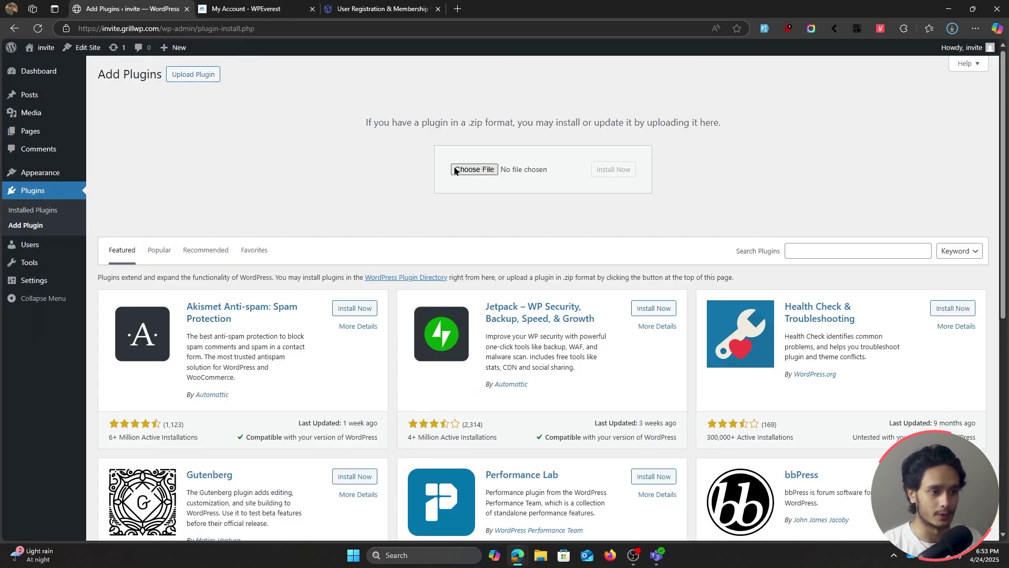
left_click(412, 264)
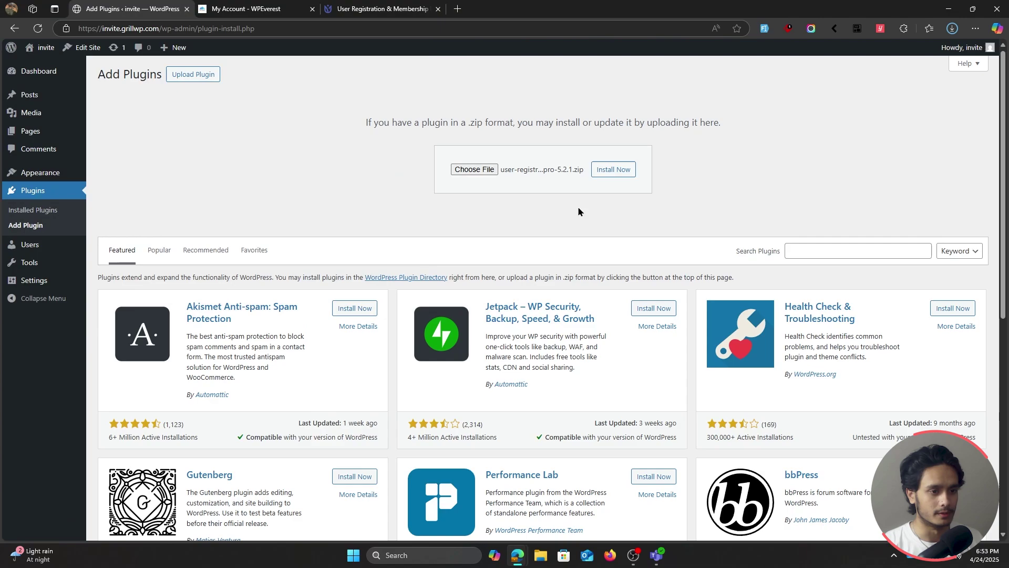
left_click(614, 170)
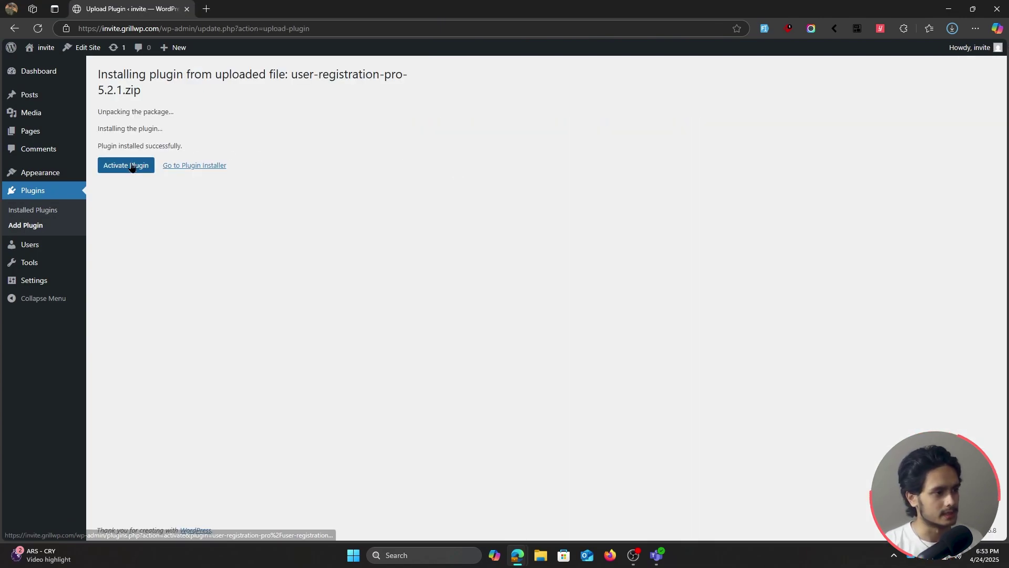
Activate the newly installed User Registration Pro plugin to launch its setup wizard
left_click(133, 166)
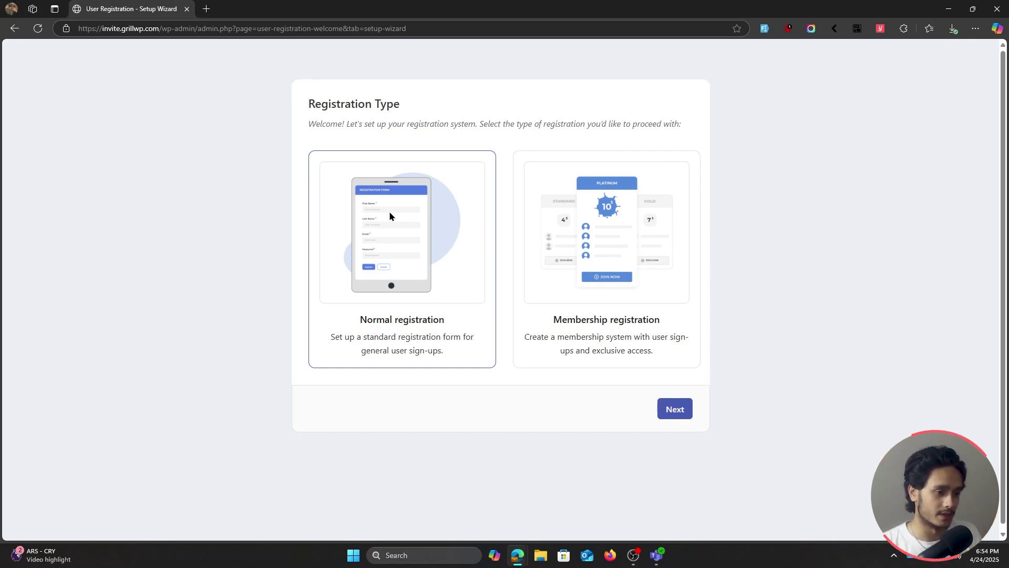
Advance to Initial Setup Details and review the default form, guest registration, and four installed pages
left_click(675, 410)
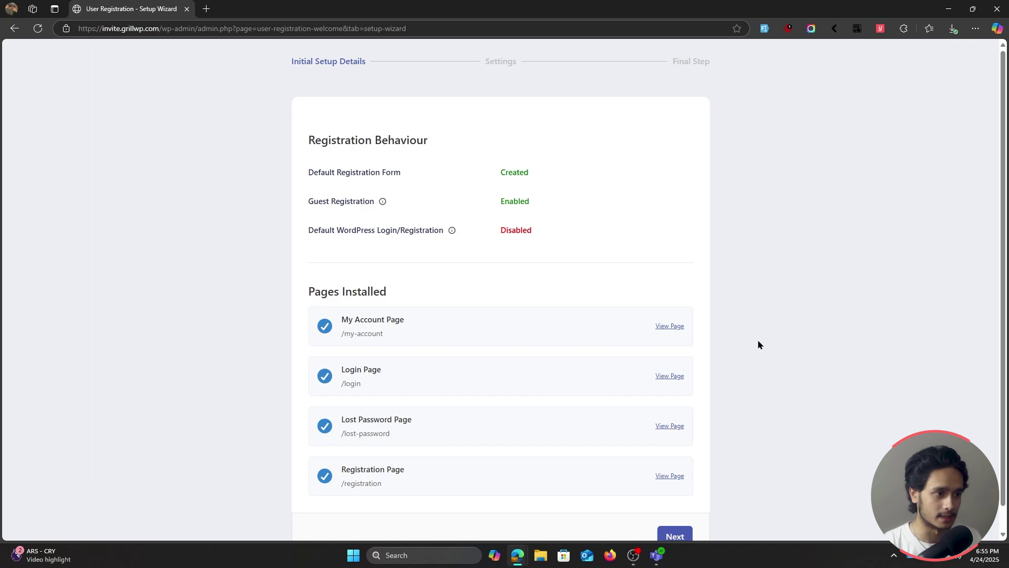
left_click_drag(573, 173, 308, 172)
left_click(612, 198)
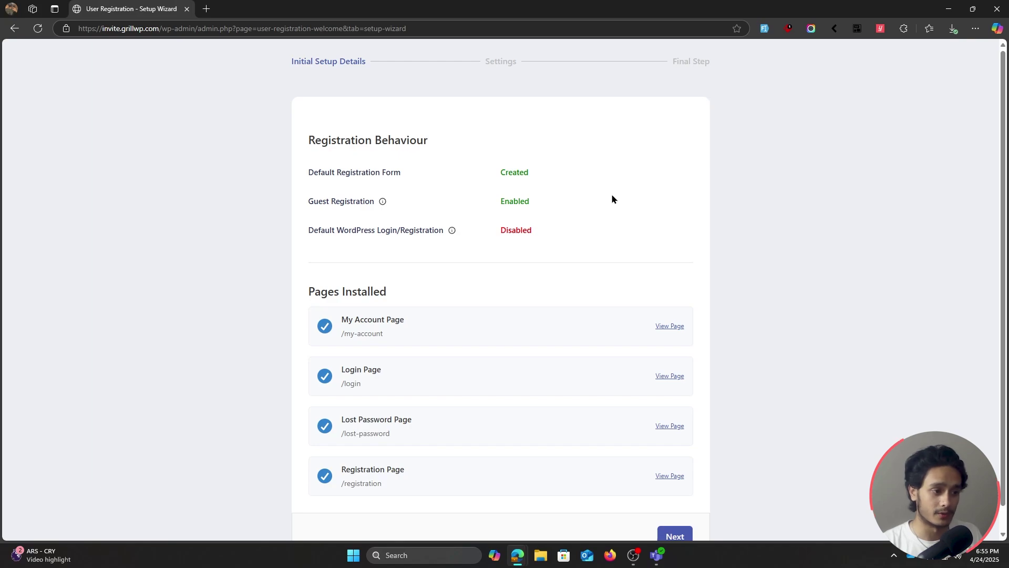
left_click_drag(567, 203, 308, 201)
left_click(589, 225)
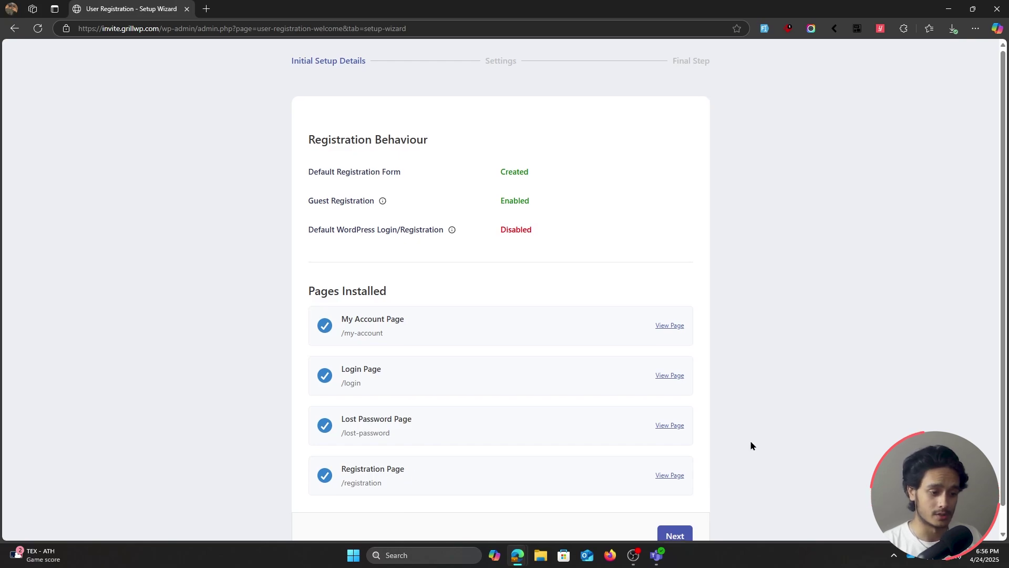
scroll(450, 445, "down", 1)
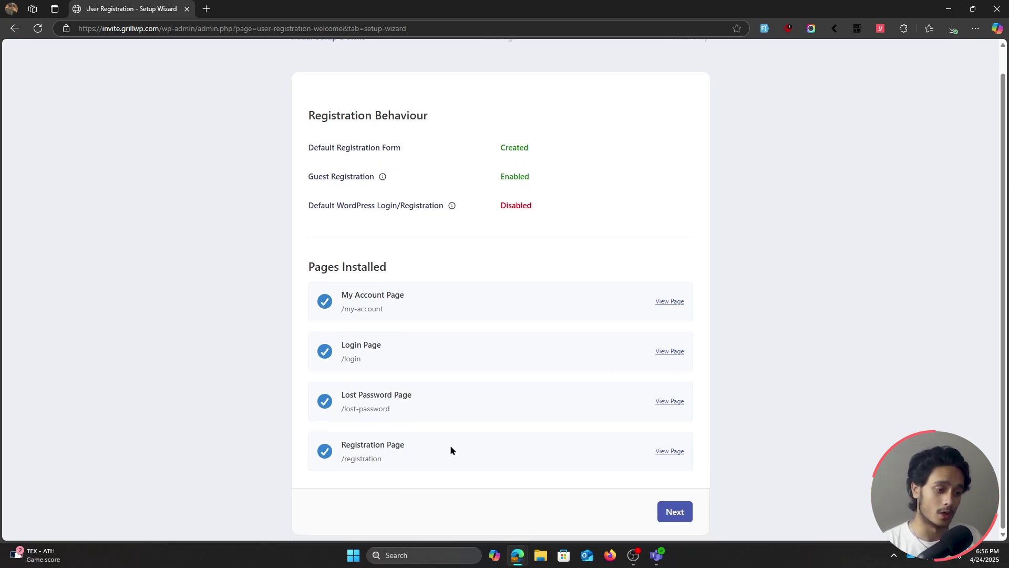
In the wizard's Settings step, keep auto approval with manual login
left_click(671, 513)
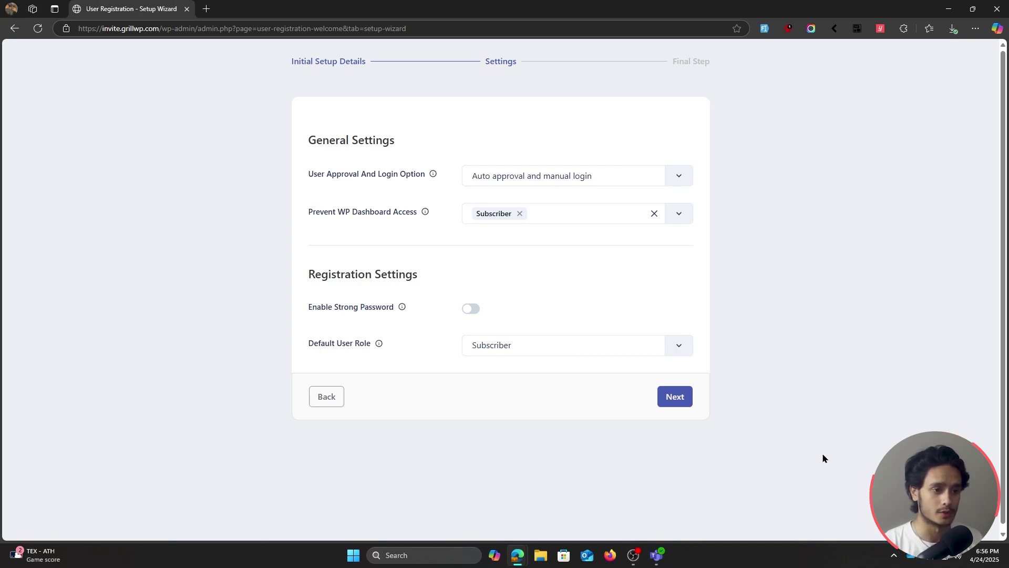
left_click(606, 175)
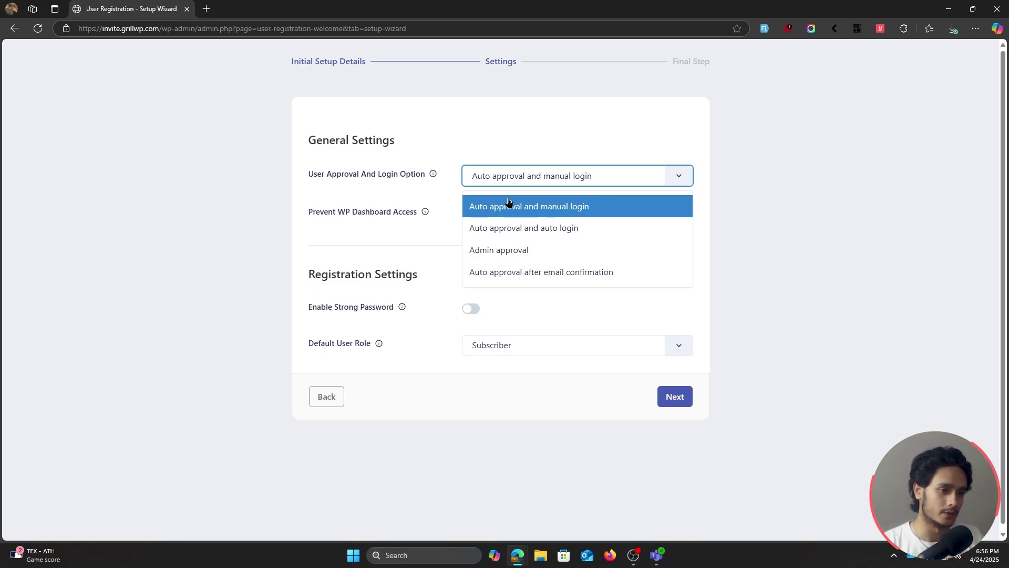
left_click(769, 169)
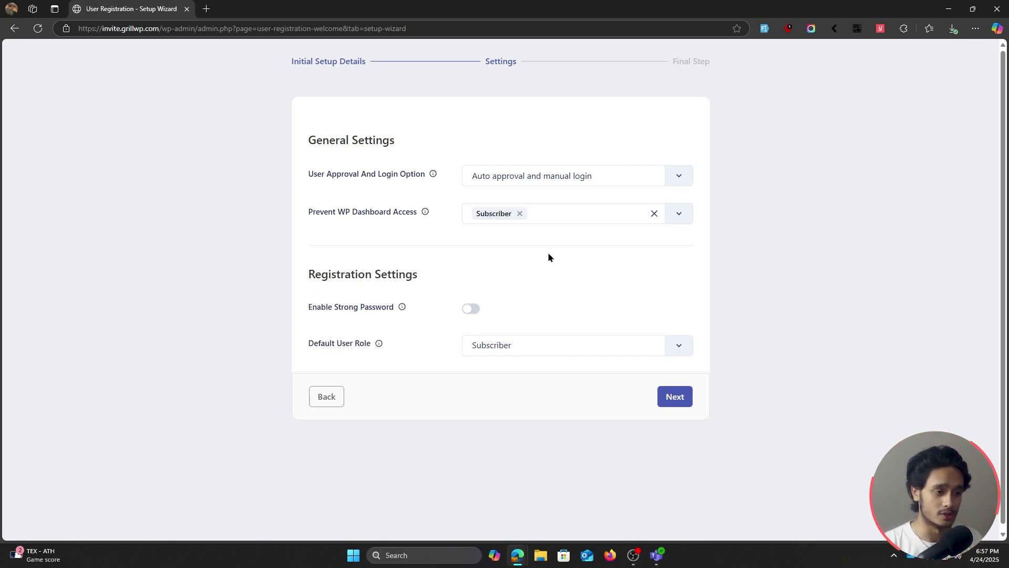
Try Enable Strong Password with Very Weak through Strong minimum strengths, then switch it off
left_click(467, 314)
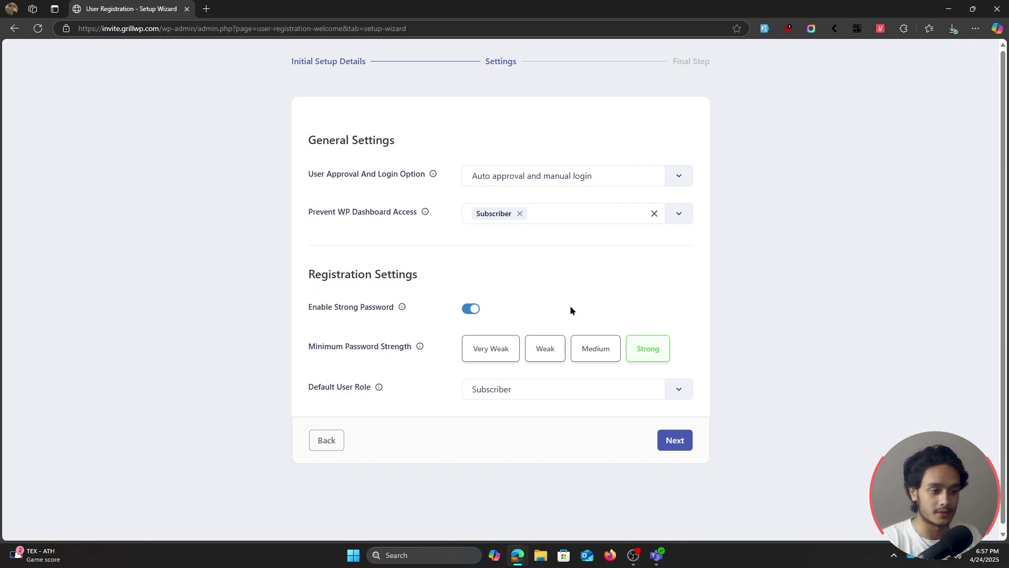
left_click(491, 349)
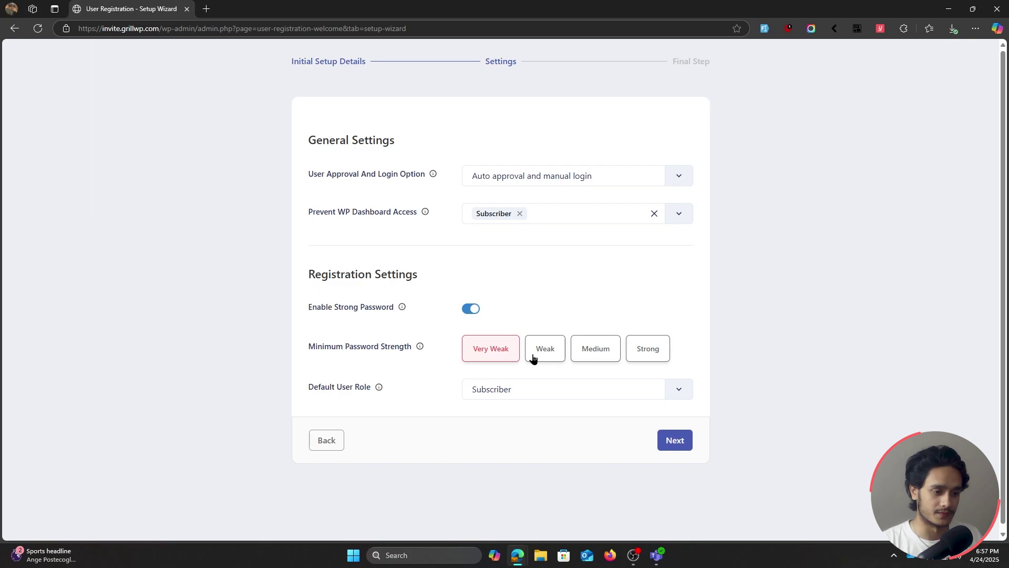
left_click(541, 353)
left_click(592, 352)
left_click(652, 349)
left_click(471, 309)
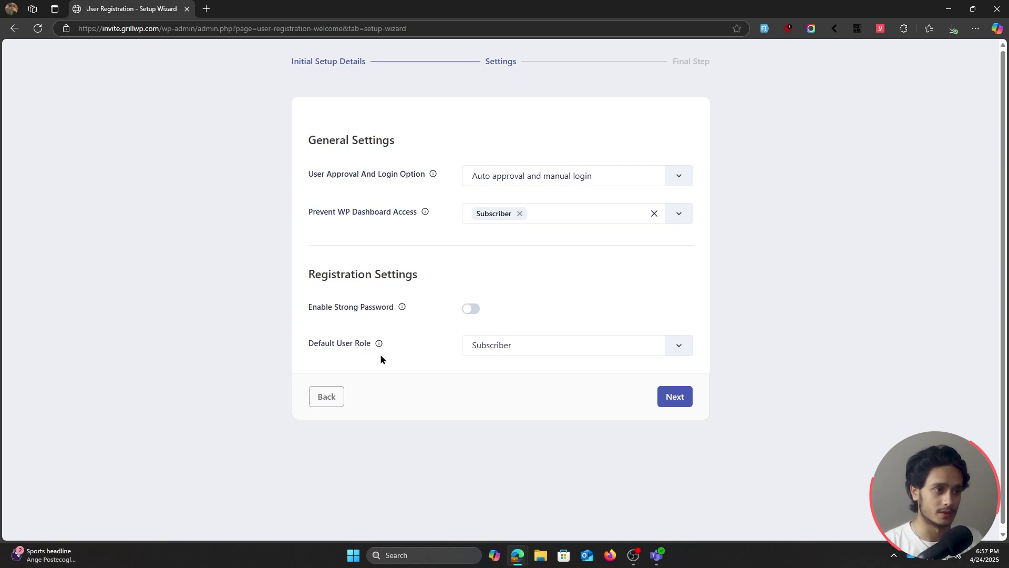
Keep Subscriber as the default user role and move to the wizard's final step
left_click(566, 345)
left_click(507, 466)
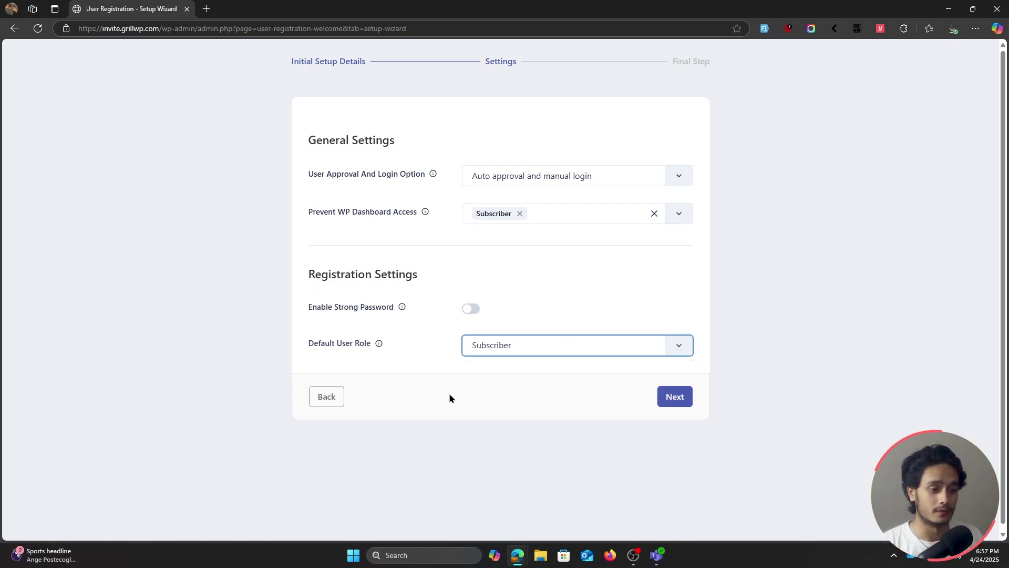
left_click(667, 395)
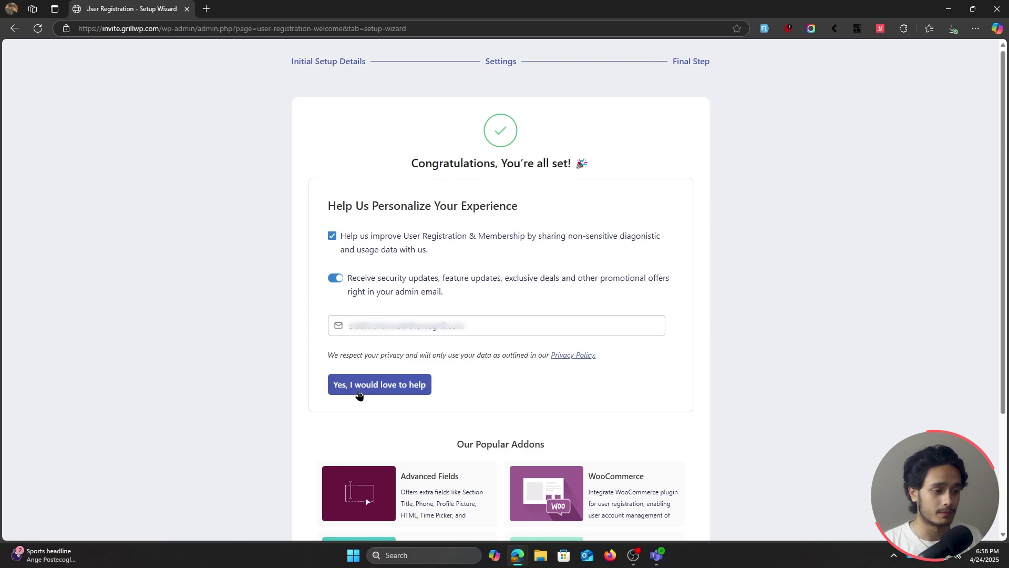
Agree to share usage data with 'Yes, I would love to help' and open View Registration Page
left_click(359, 385)
scroll(707, 295, "down", 1)
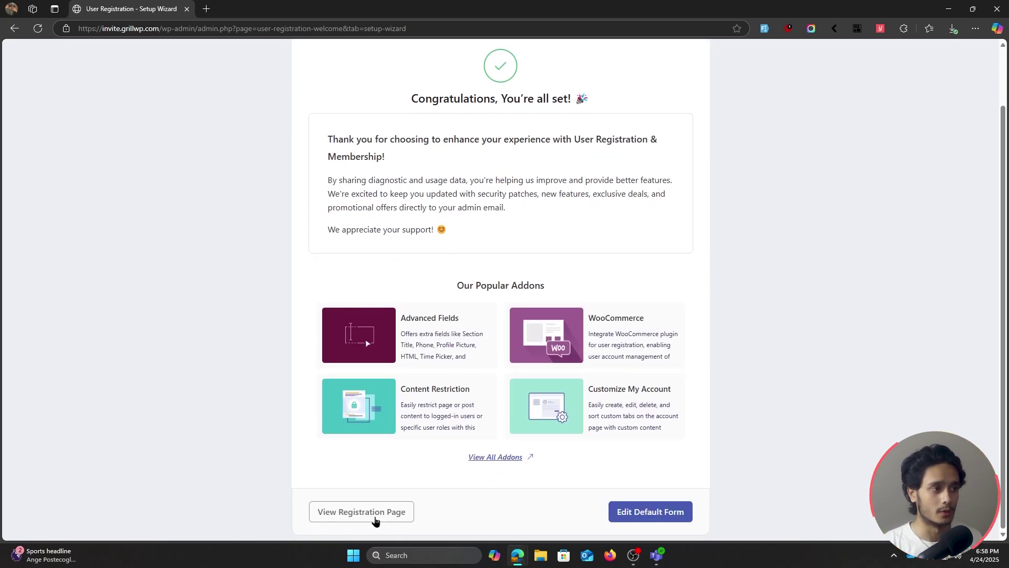
left_click(375, 520)
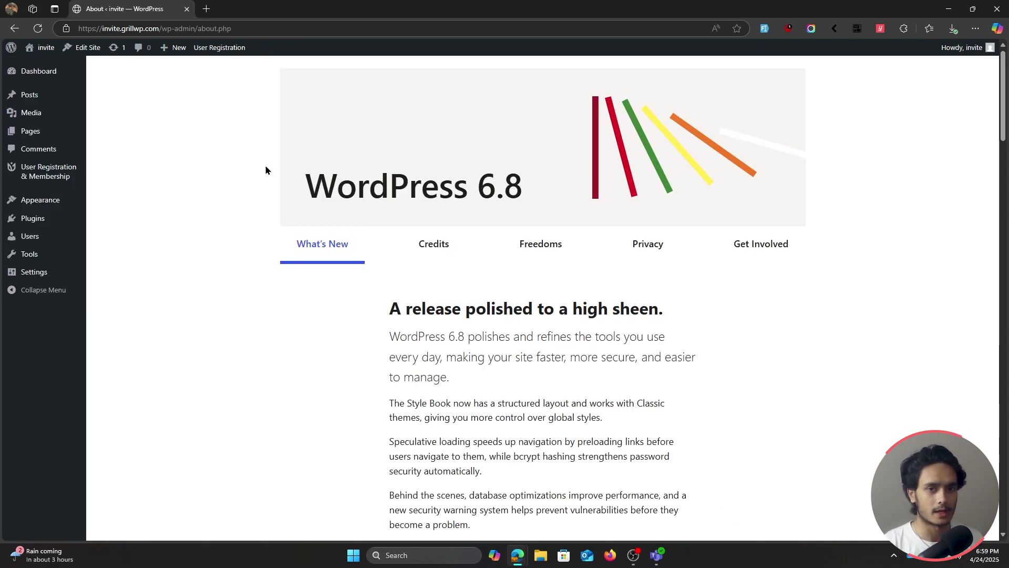
Open User Registration & Membership > All Forms to see the Default form and its shortcode
mouse_move(51, 178)
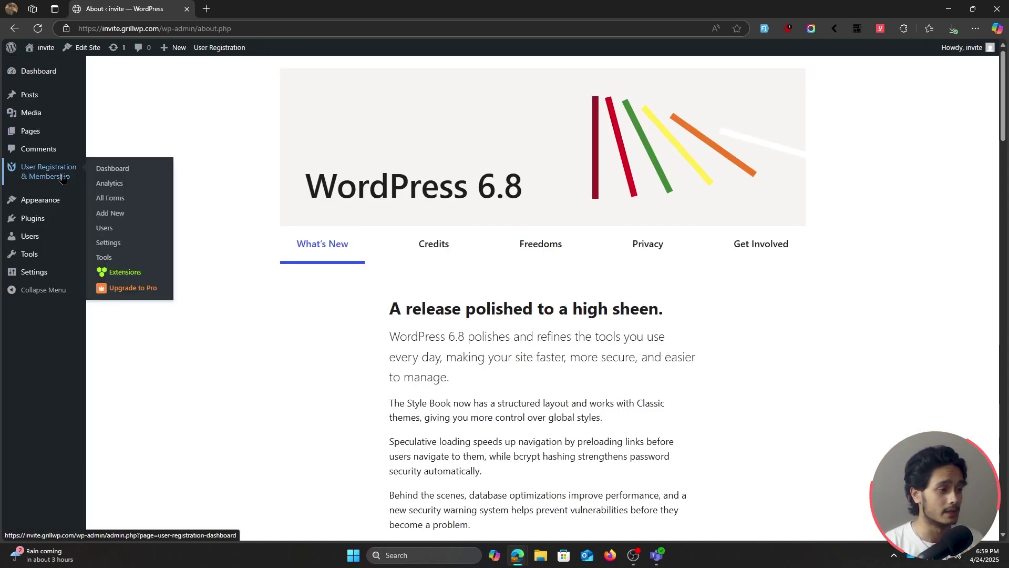
left_click(136, 203)
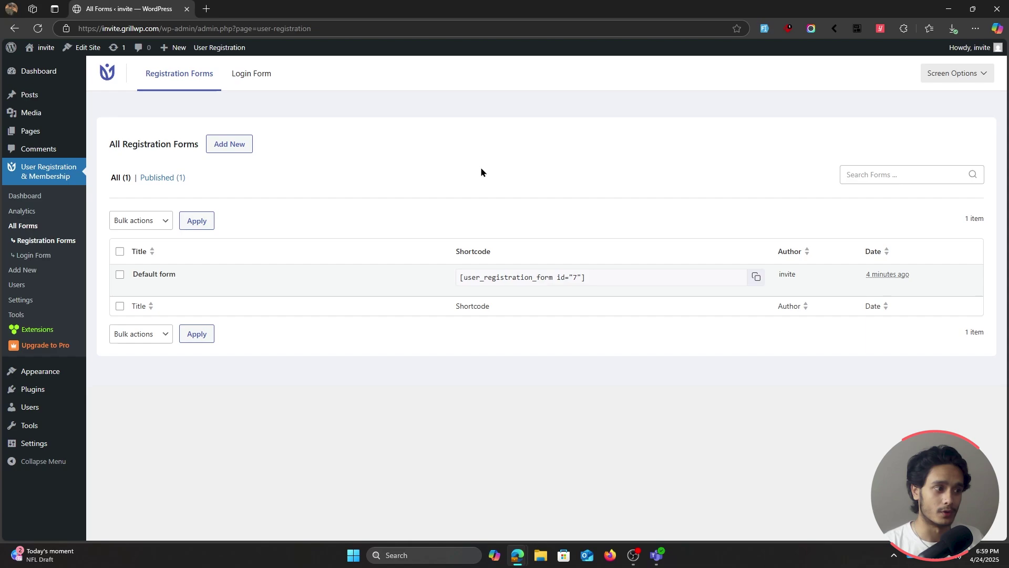
Paste the license key in Settings > License and activate the Professional LifeTime license
left_click(33, 304)
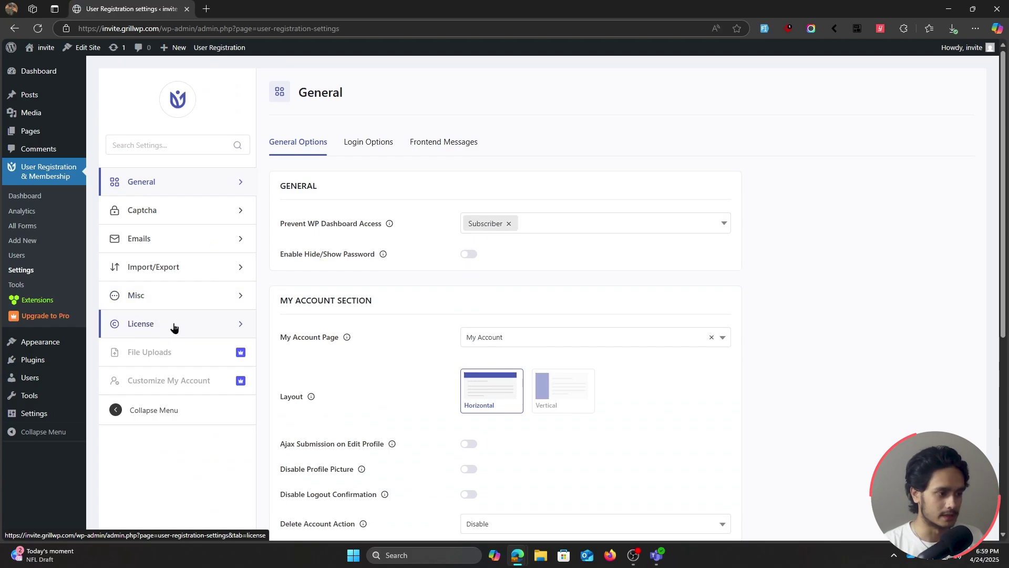
left_click(174, 327)
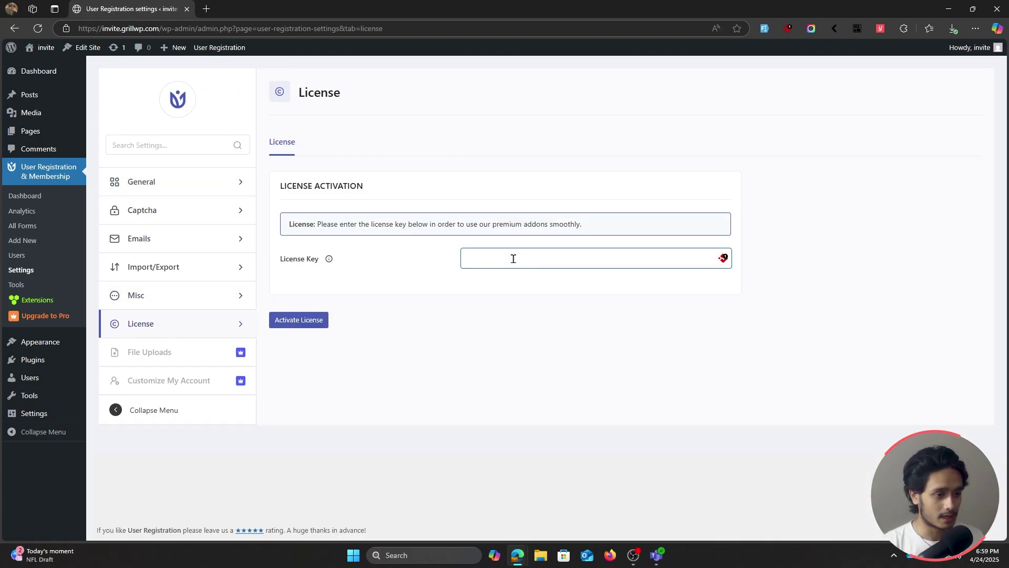
key("ctrl+v")
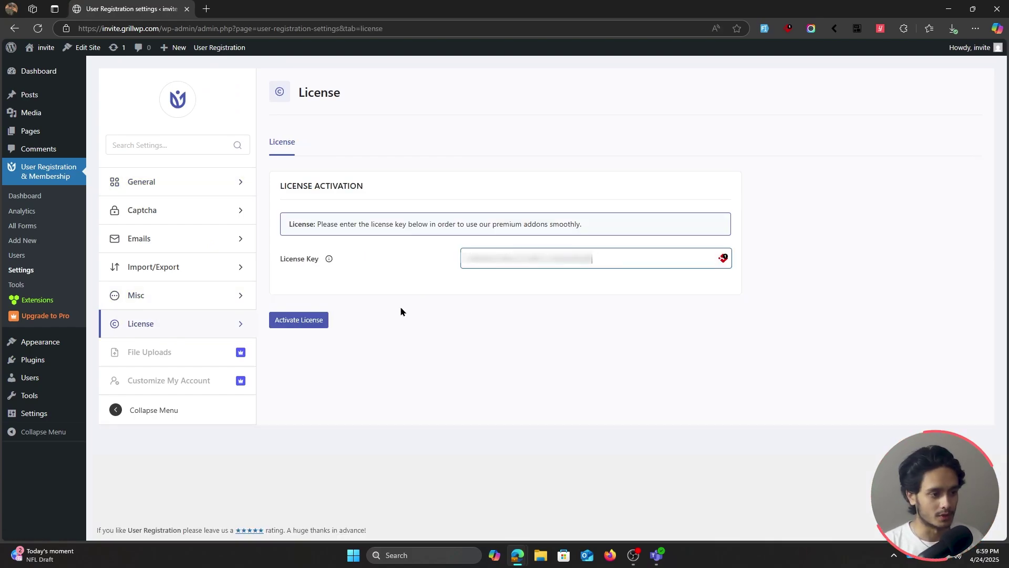
left_click(299, 319)
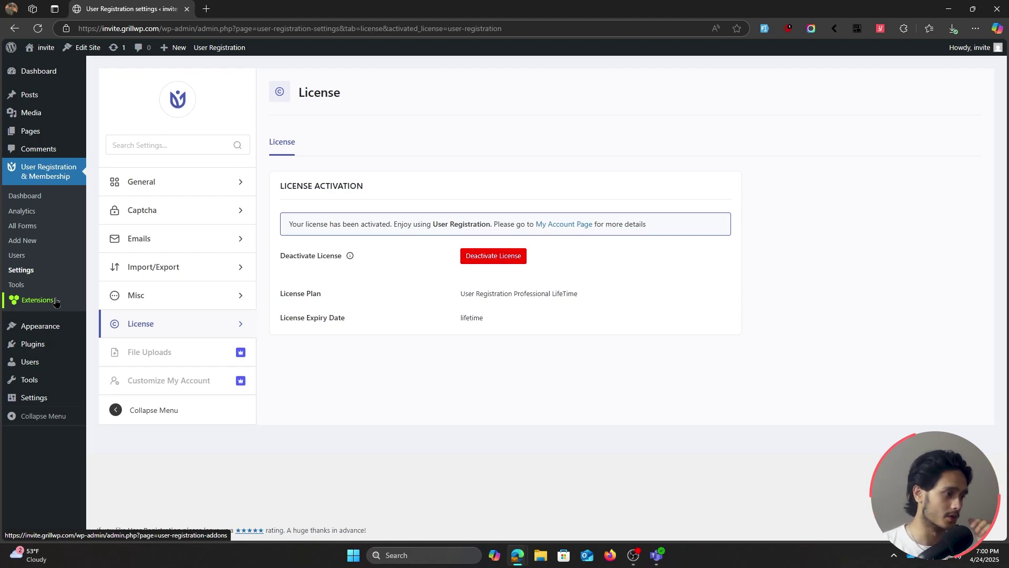
Turn on the Invite Codes add-on from the Extensions features list, leaving other features off
left_click(21, 305)
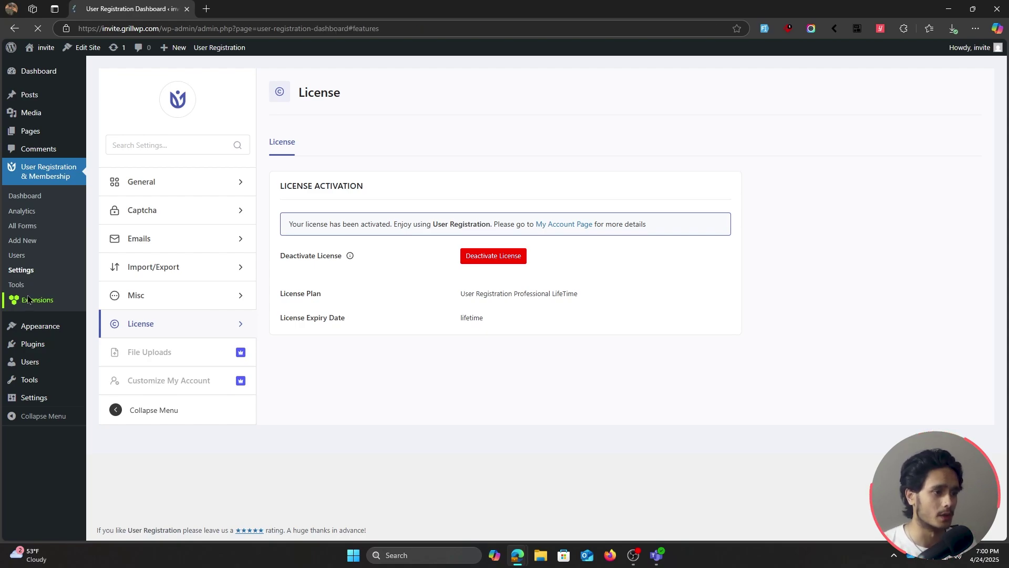
scroll(920, 287, "down", 14)
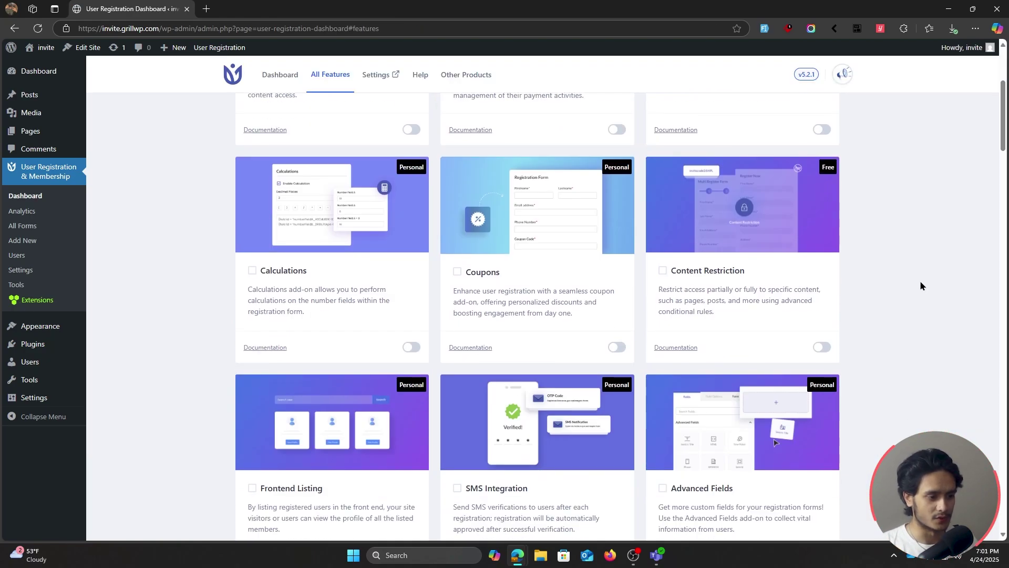
scroll(920, 284, "down", 15)
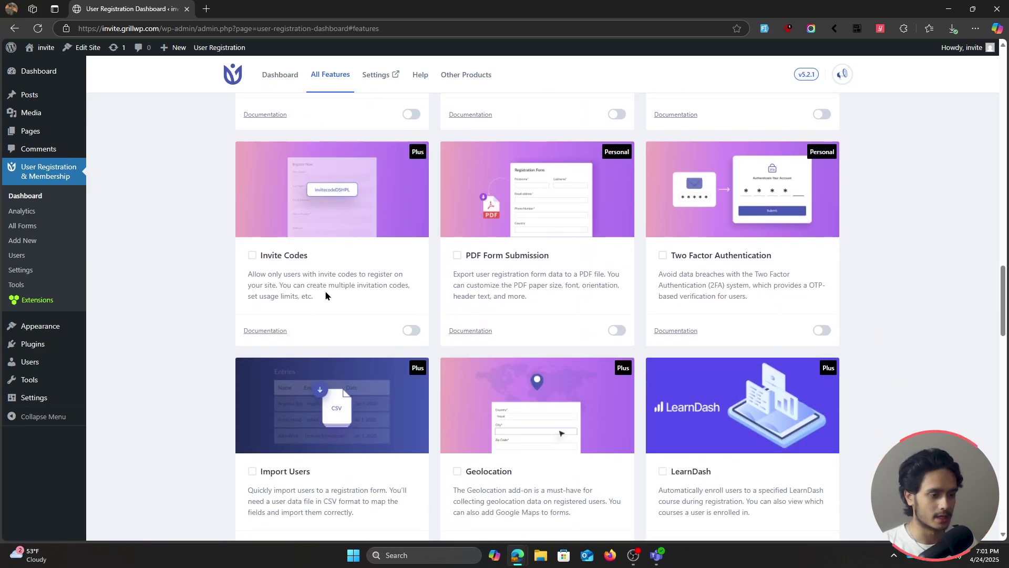
left_click(413, 331)
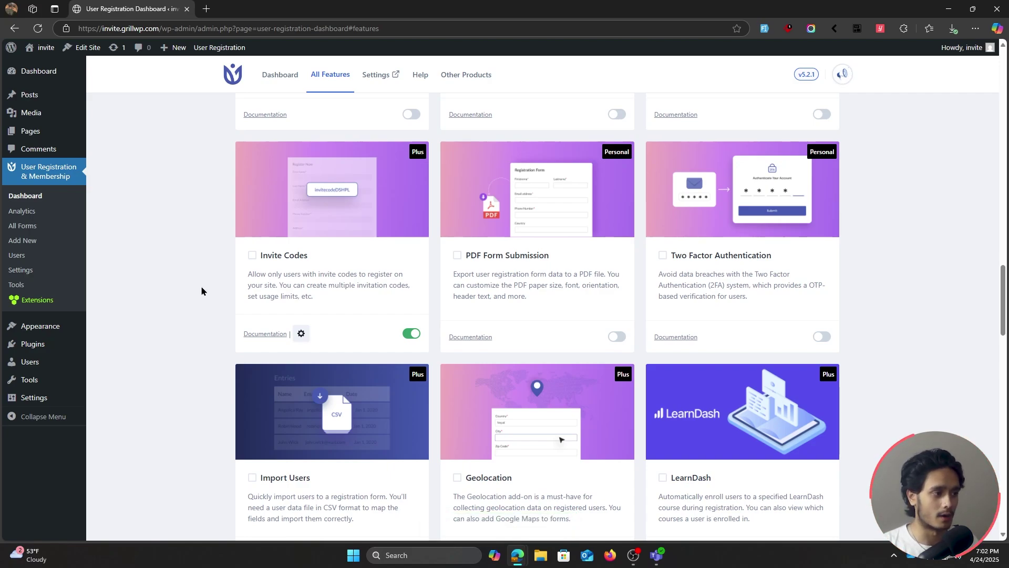
scroll(862, 362, "down", 6)
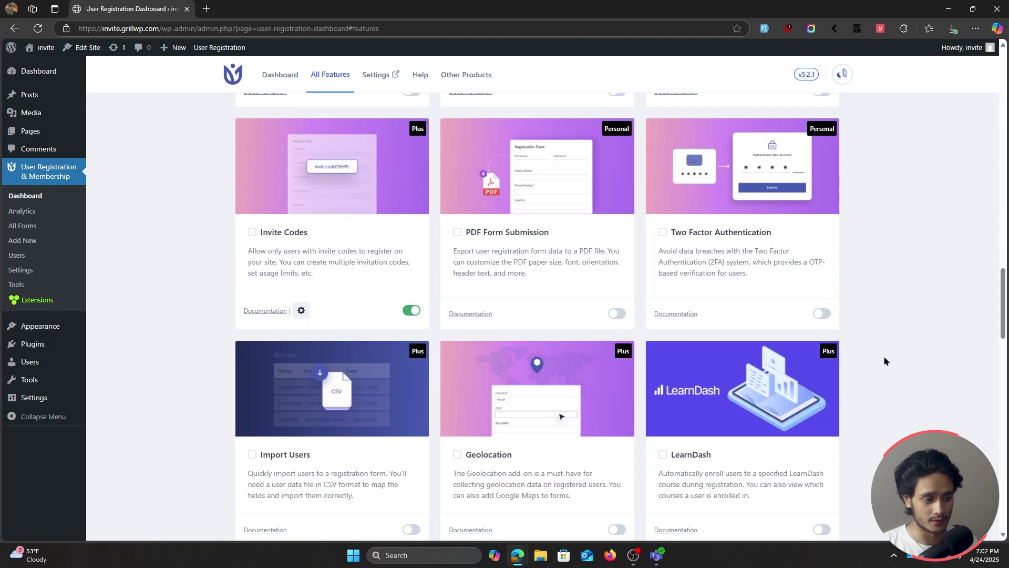
scroll(885, 361, "down", 7)
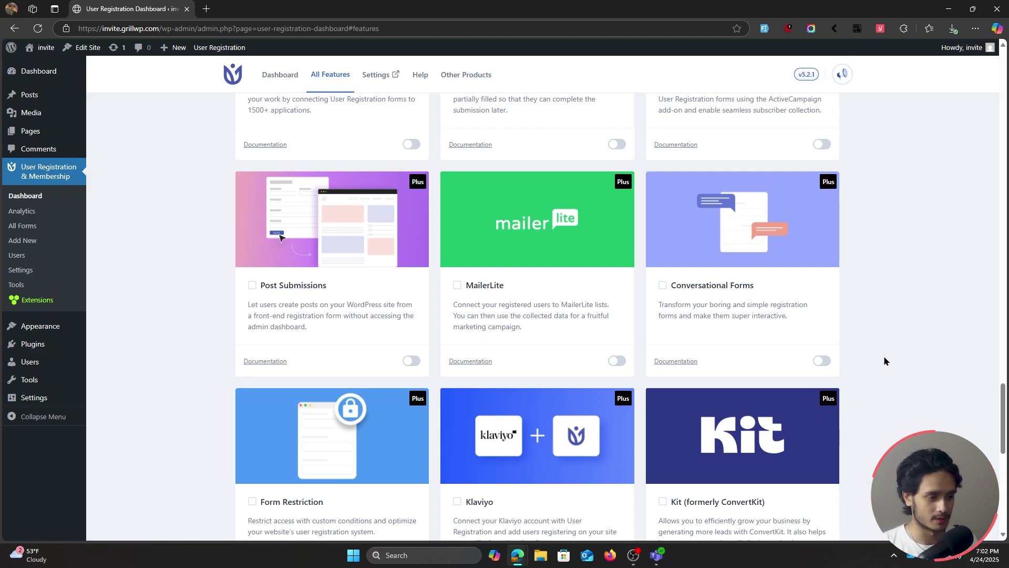
scroll(884, 360, "up", 4)
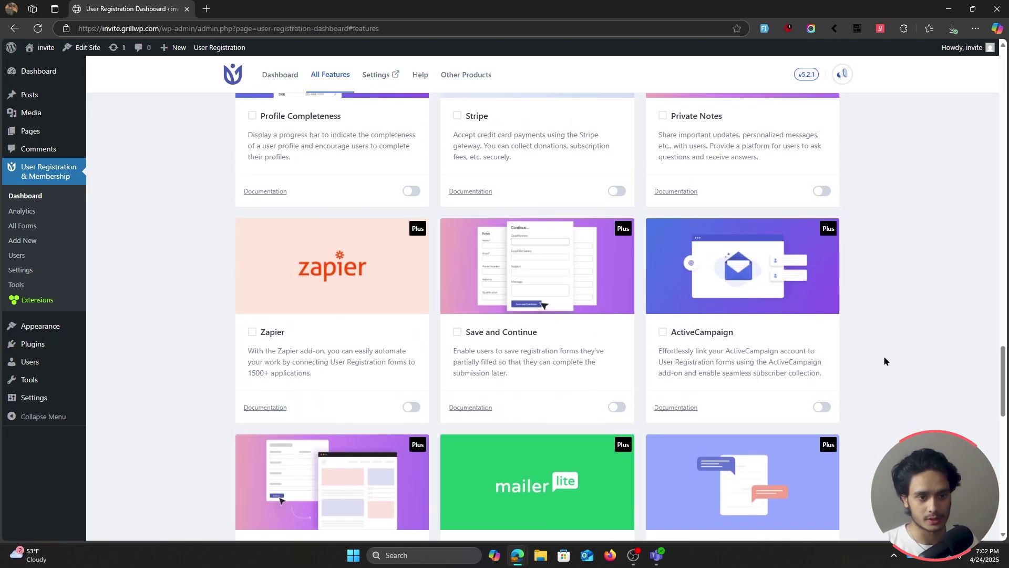
scroll(884, 362, "up", 5)
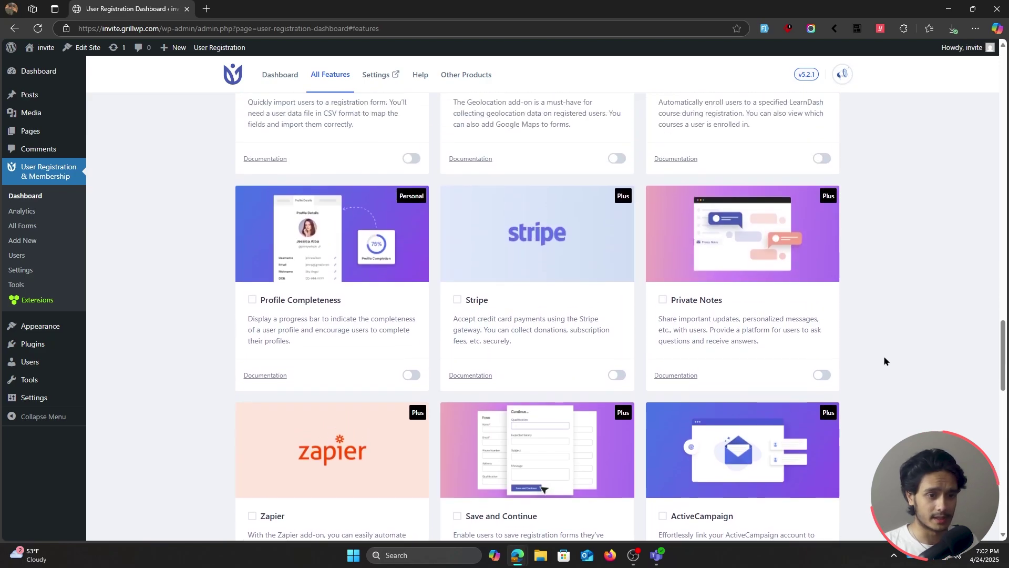
scroll(884, 361, "up", 2)
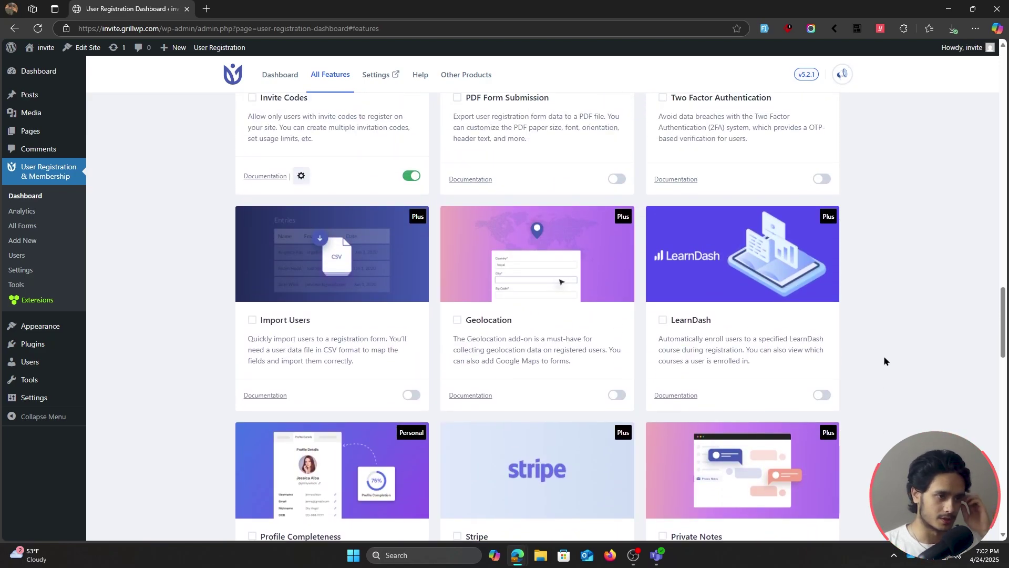
scroll(884, 360, "down", 3)
scroll(884, 361, "up", 4)
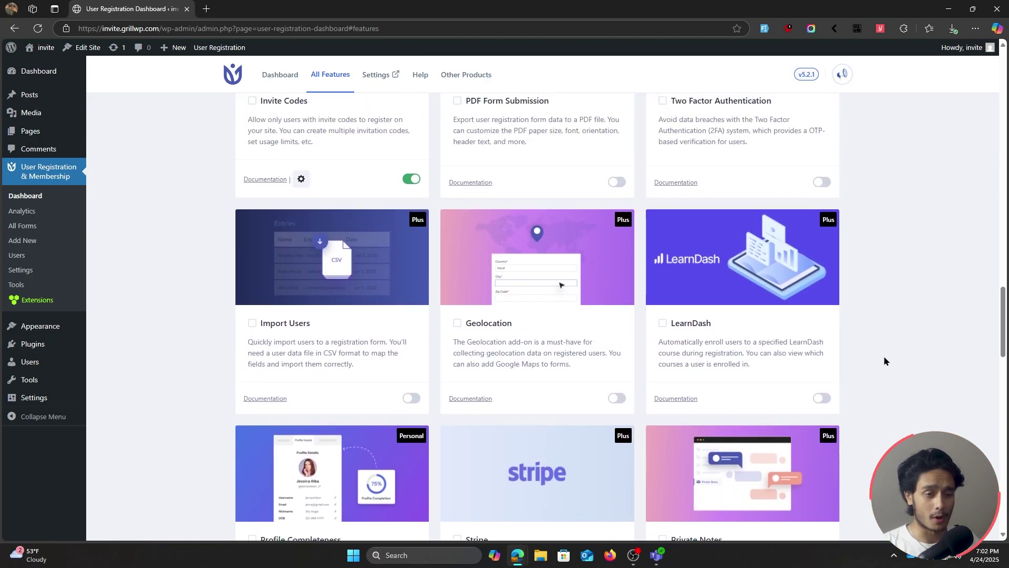
scroll(884, 361, "up", 2)
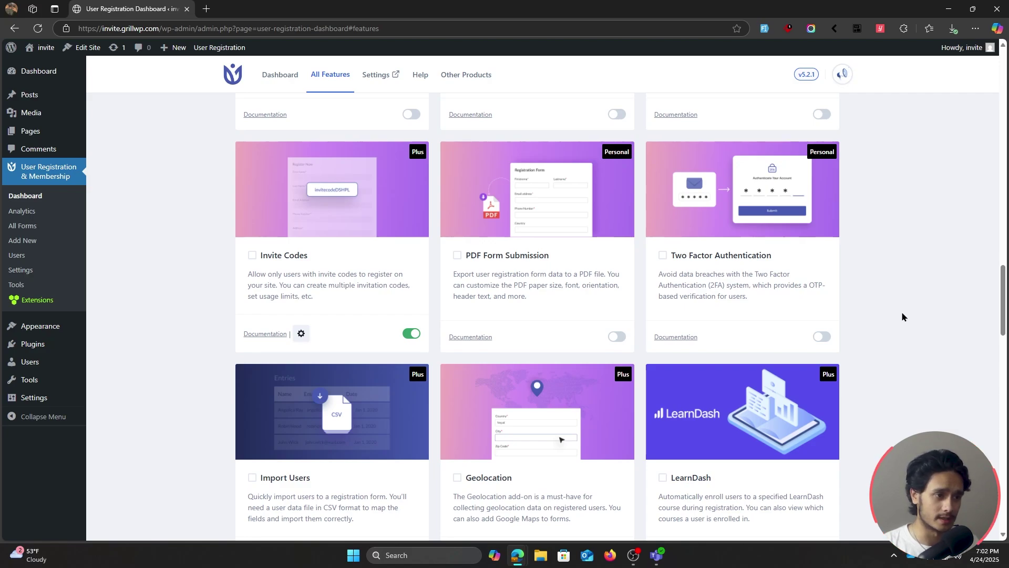
scroll(897, 343, "up", 1)
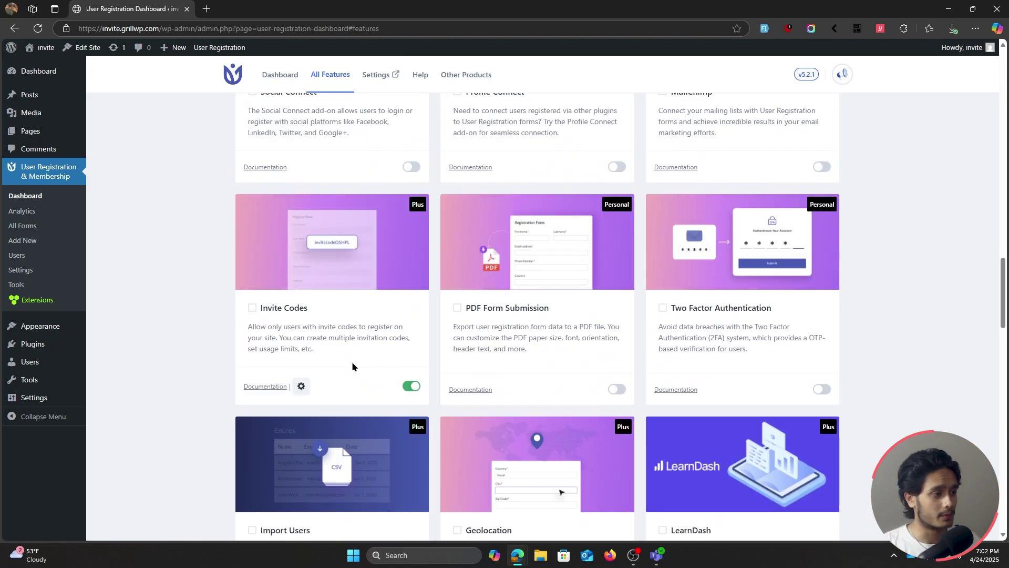
Return to the All Forms list and bring up the Default form's row actions
left_click(12, 227)
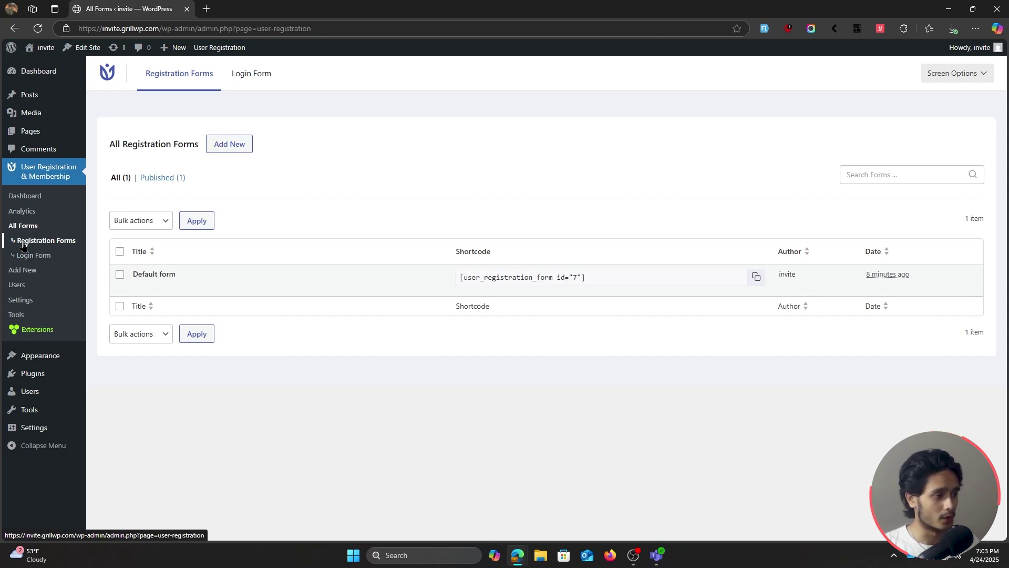
mouse_move(131, 277)
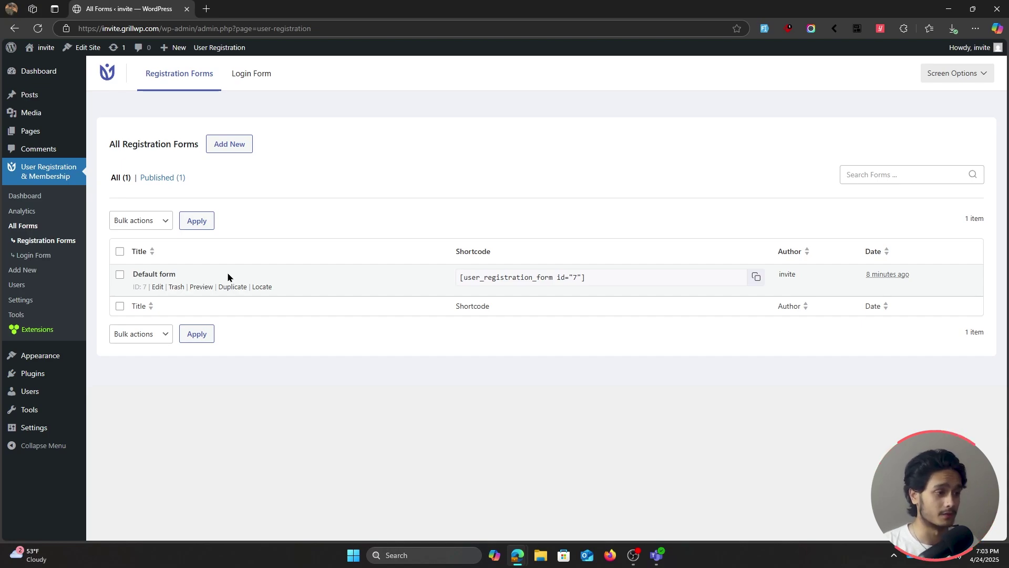
Open the Default form in the builder and delete its Confirm Password field
left_click(157, 288)
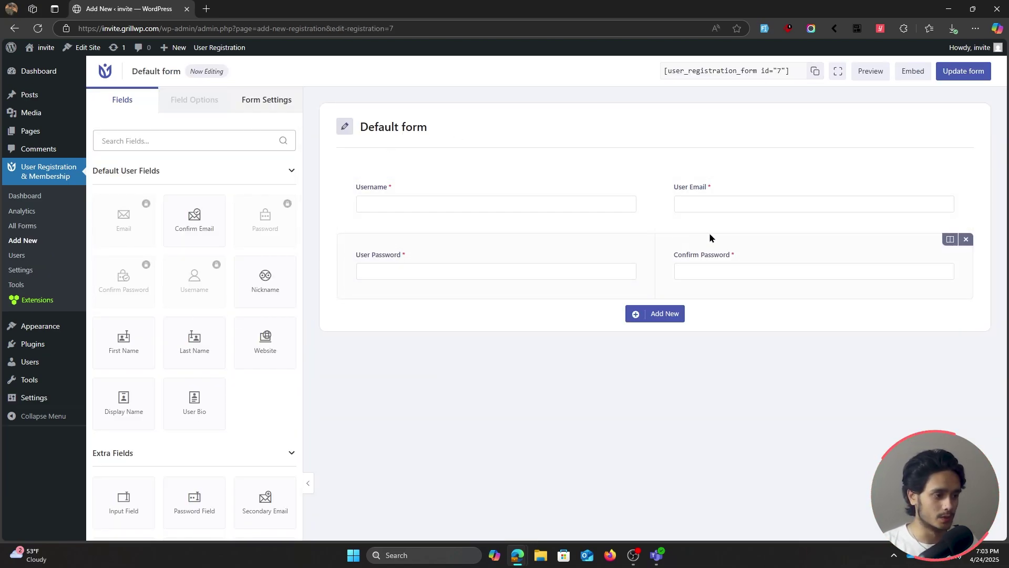
scroll(229, 295, "down", 10)
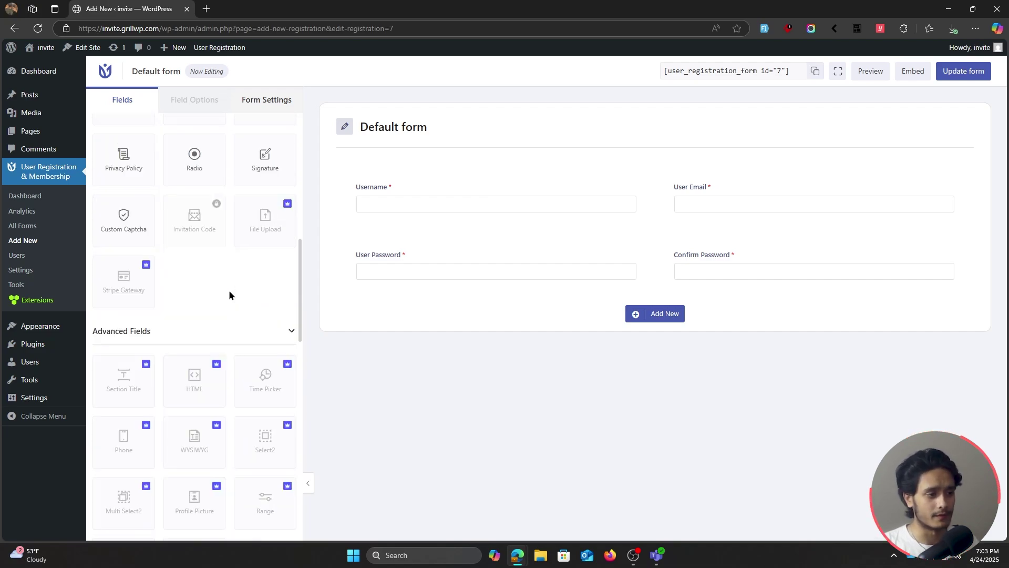
scroll(229, 294, "up", 10)
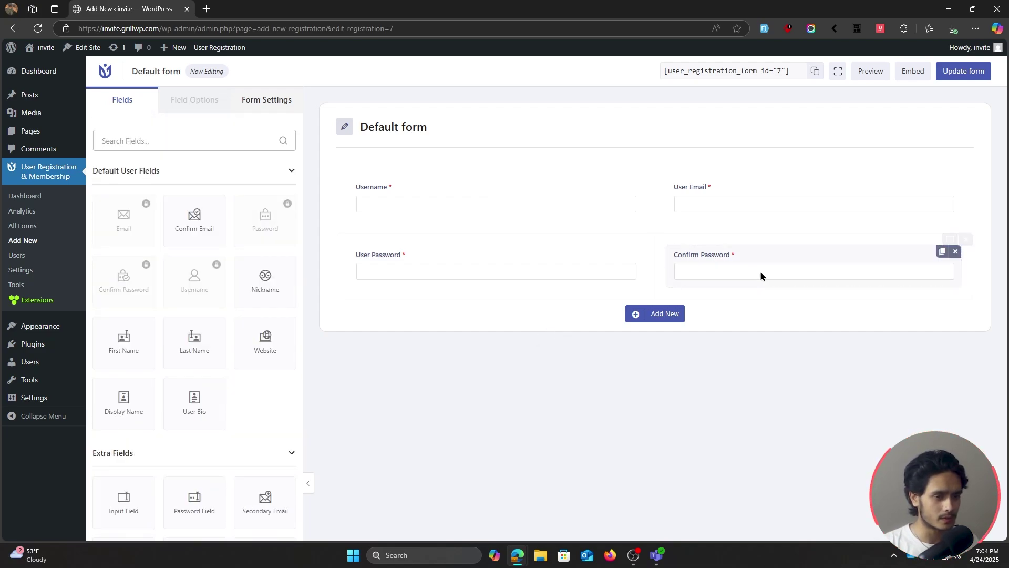
left_click(956, 251)
left_click(548, 347)
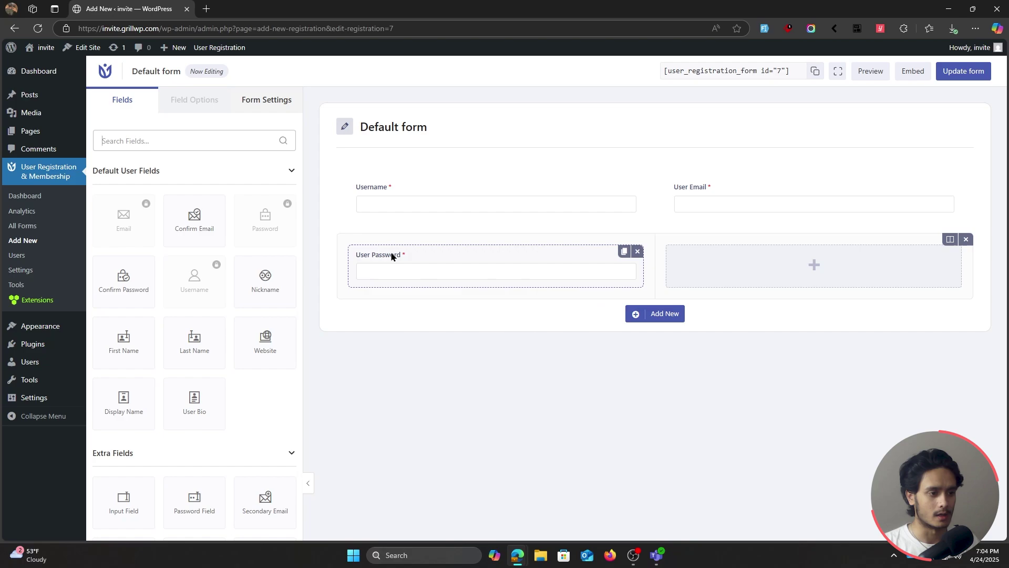
Move User Password into the right column of a new two-column row
left_click_drag(392, 257, 740, 252)
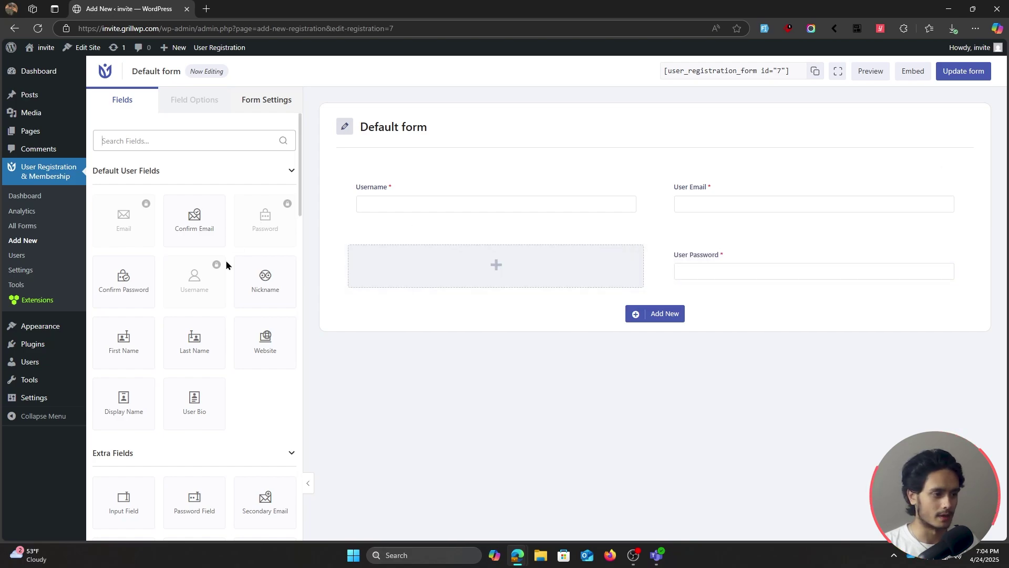
scroll(230, 285, "down", 1)
scroll(230, 287, "down", 4)
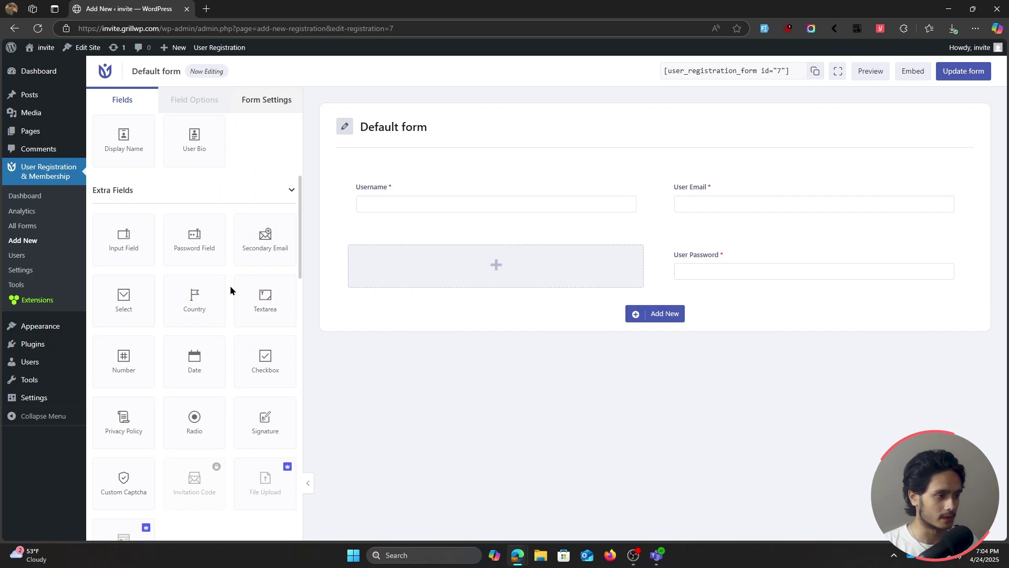
scroll(231, 290, "down", 4)
scroll(230, 290, "down", 1)
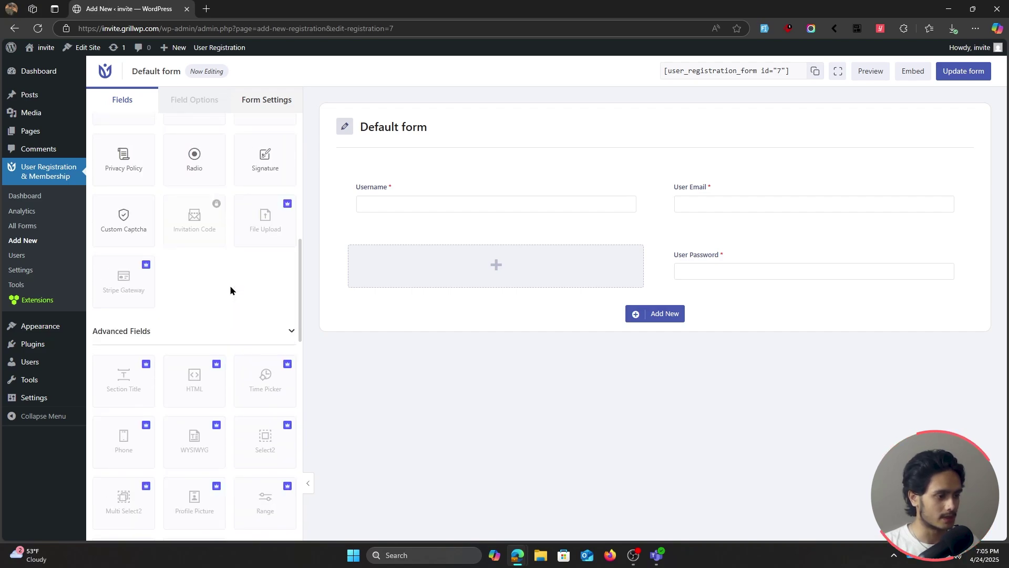
scroll(231, 290, "down", 1)
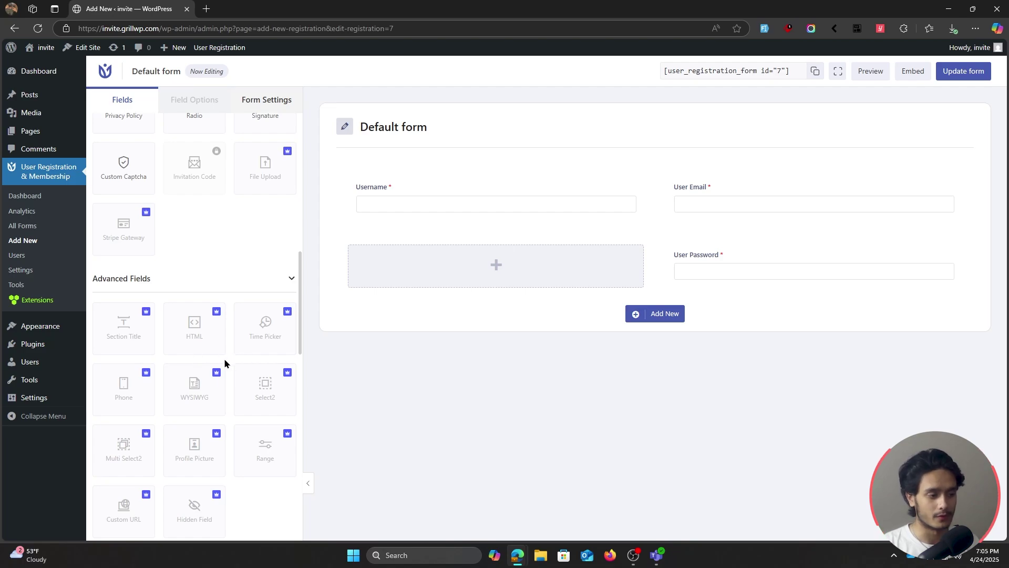
Install the Advanced Fields addon from the Phone tile, then save changes and reload the builder
left_click(126, 392)
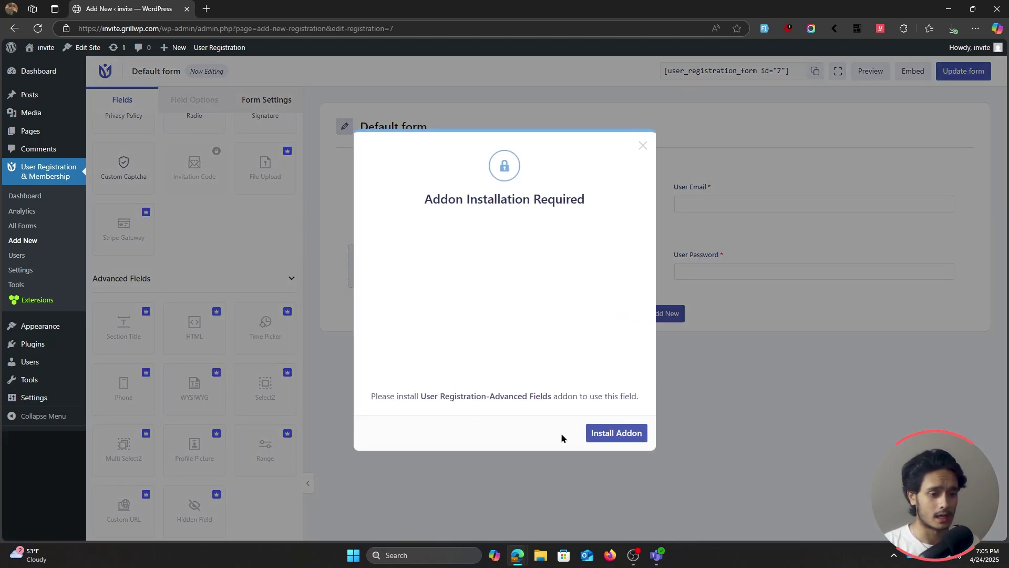
left_click(613, 435)
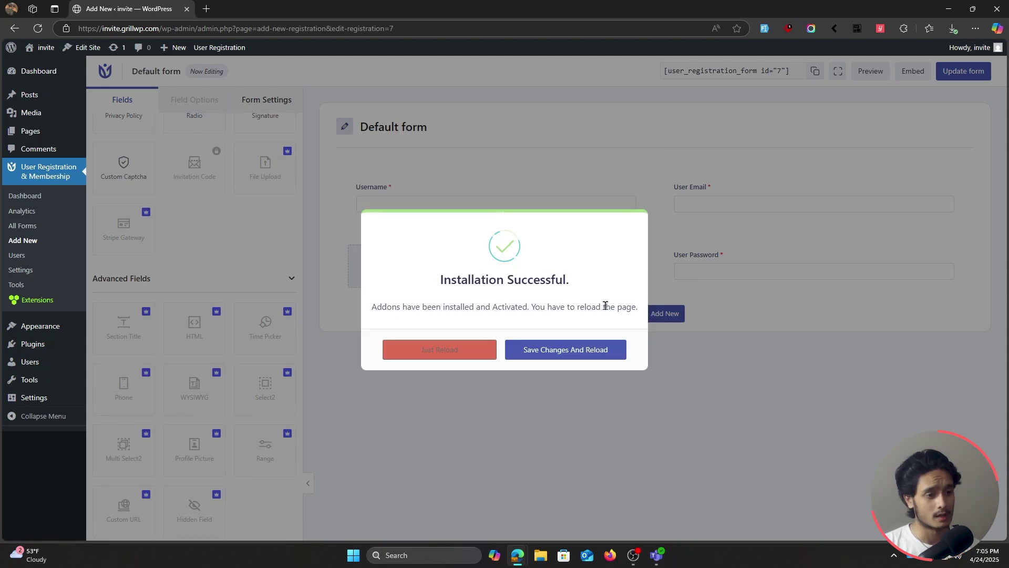
left_click(578, 351)
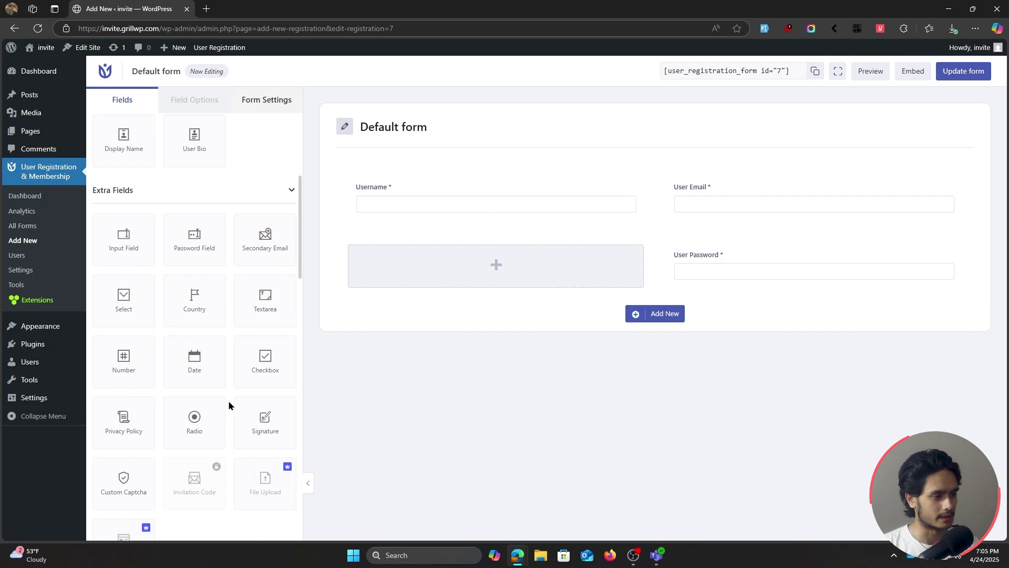
scroll(228, 405, "down", 2)
scroll(228, 399, "down", 4)
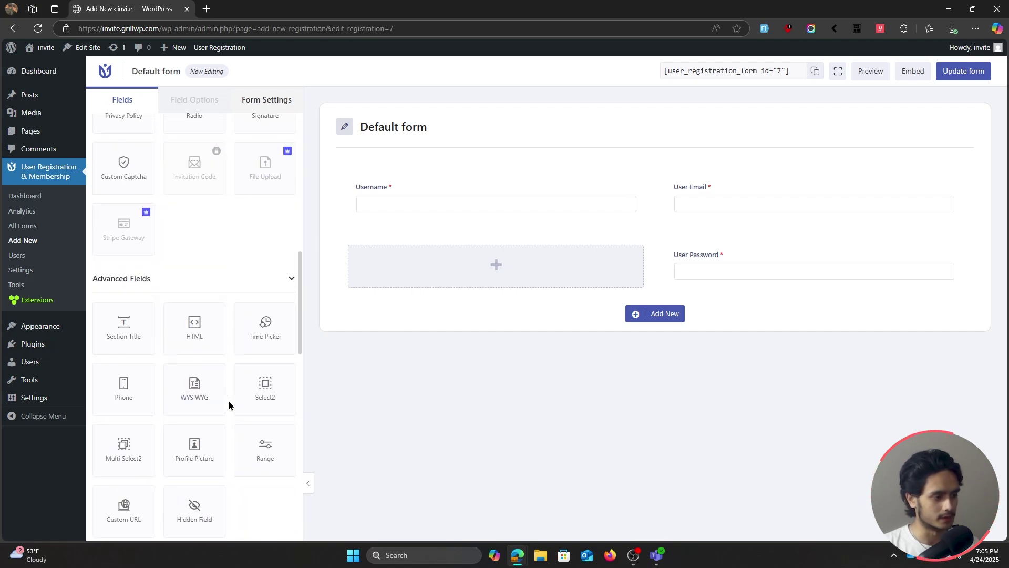
Drop a Phone field into the empty slot and relabel it 'Mobile Phone'
left_click_drag(105, 387, 391, 259)
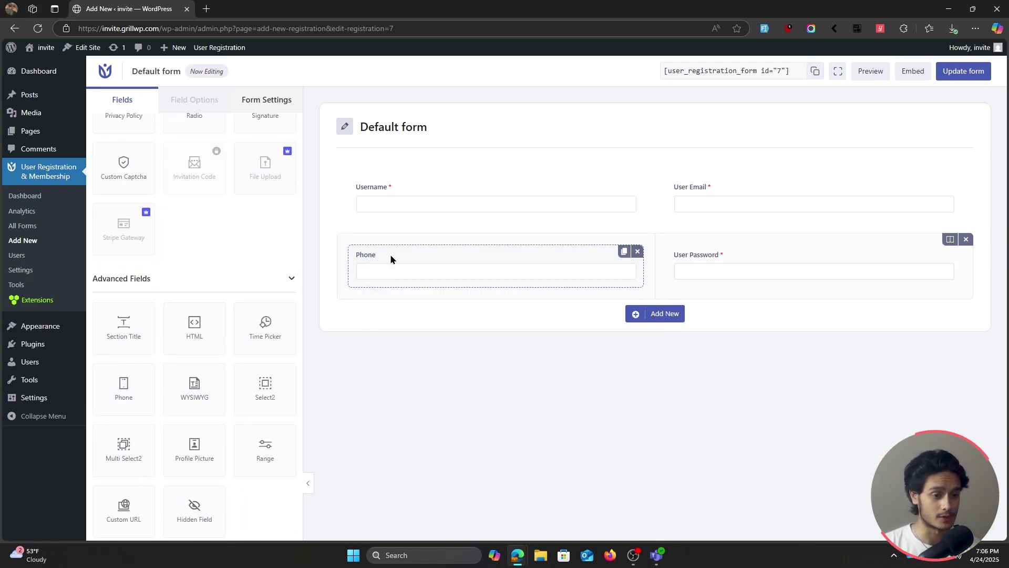
left_click(426, 251)
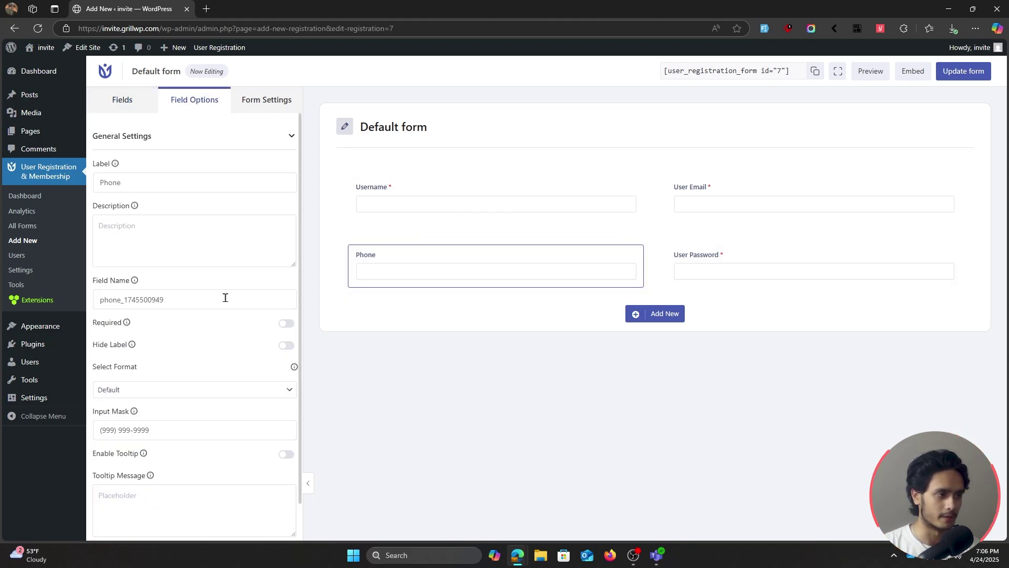
left_click(148, 182)
left_click(101, 183)
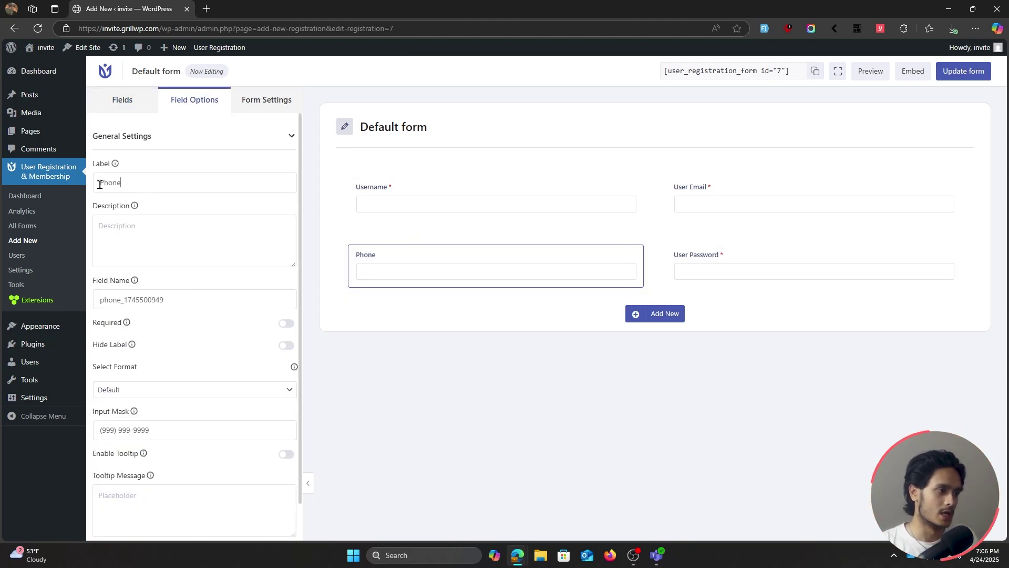
type("Mobile")
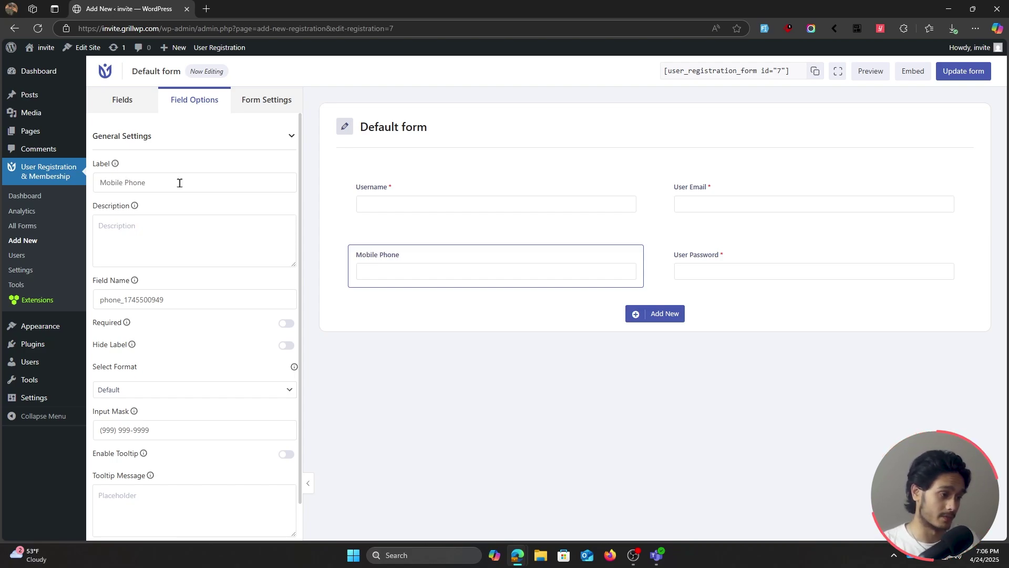
Make Mobile Phone required and set its phone format to Smart
left_click(286, 324)
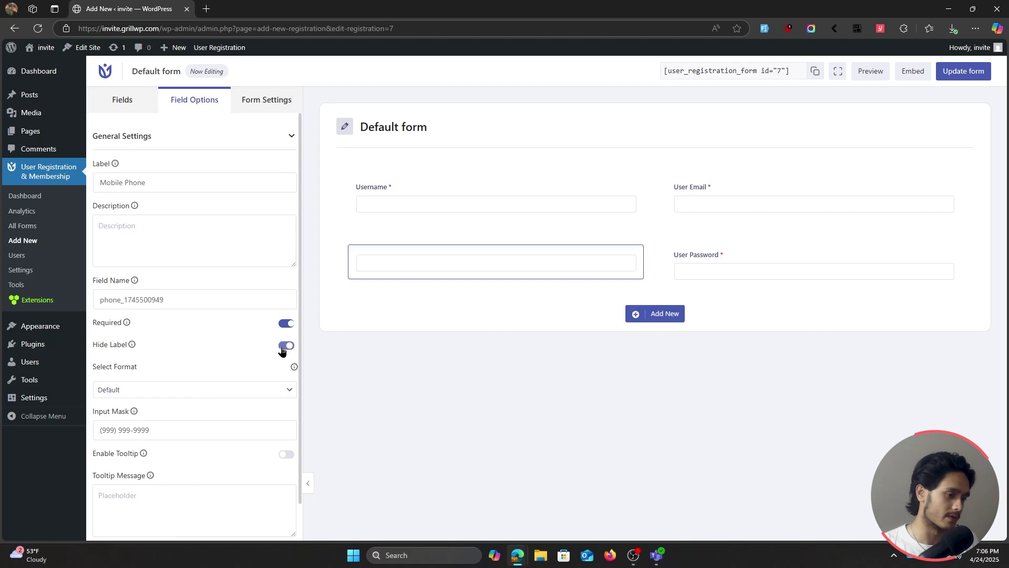
scroll(245, 341, "down", 1)
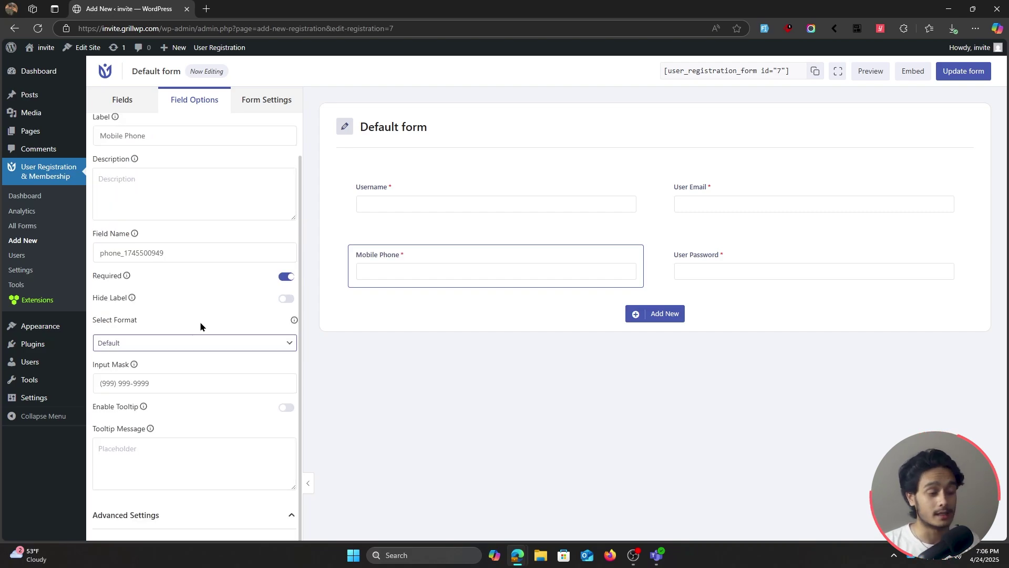
left_click(169, 343)
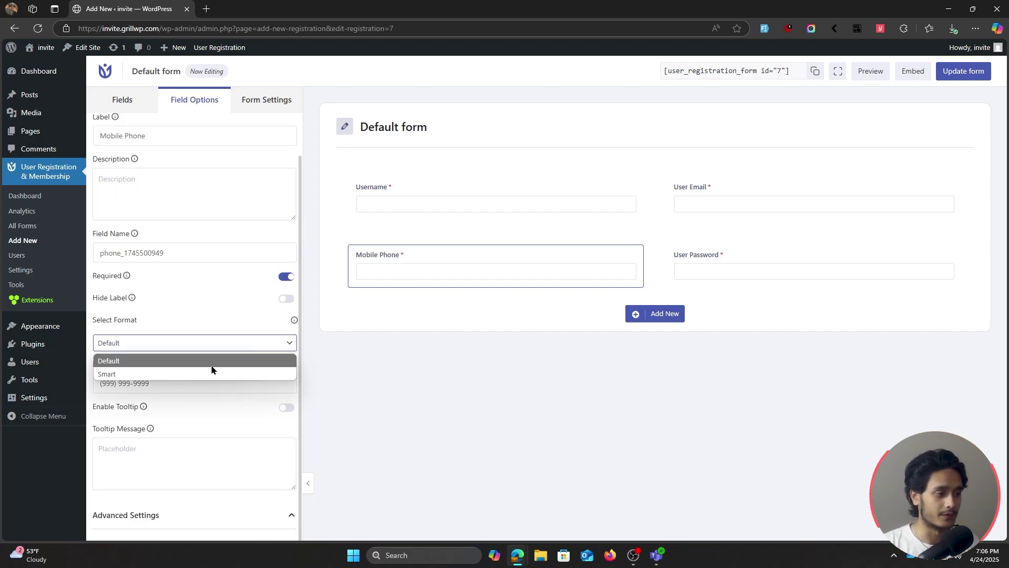
left_click(156, 374)
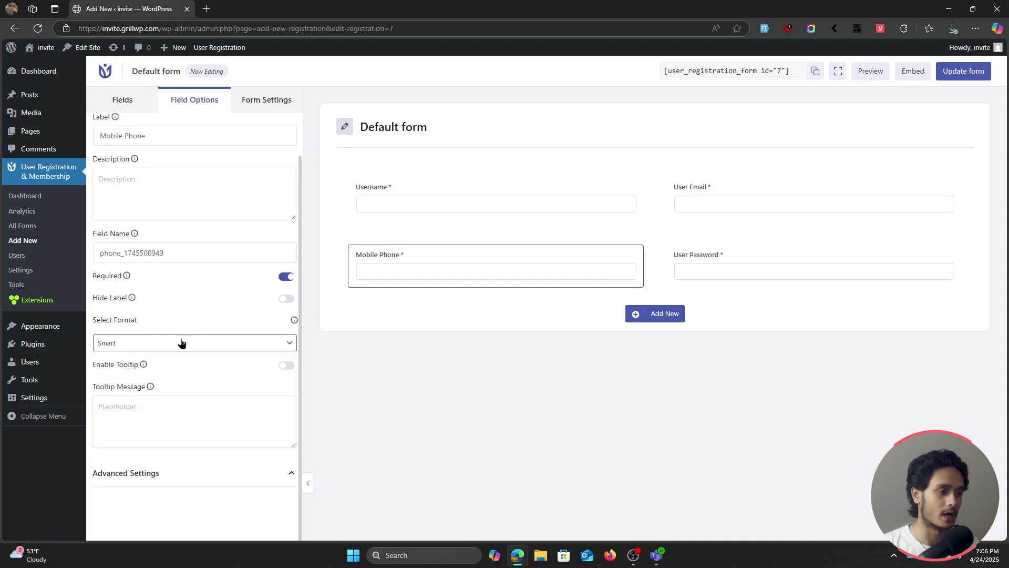
scroll(180, 342, "up", 2)
mouse_move(403, 259)
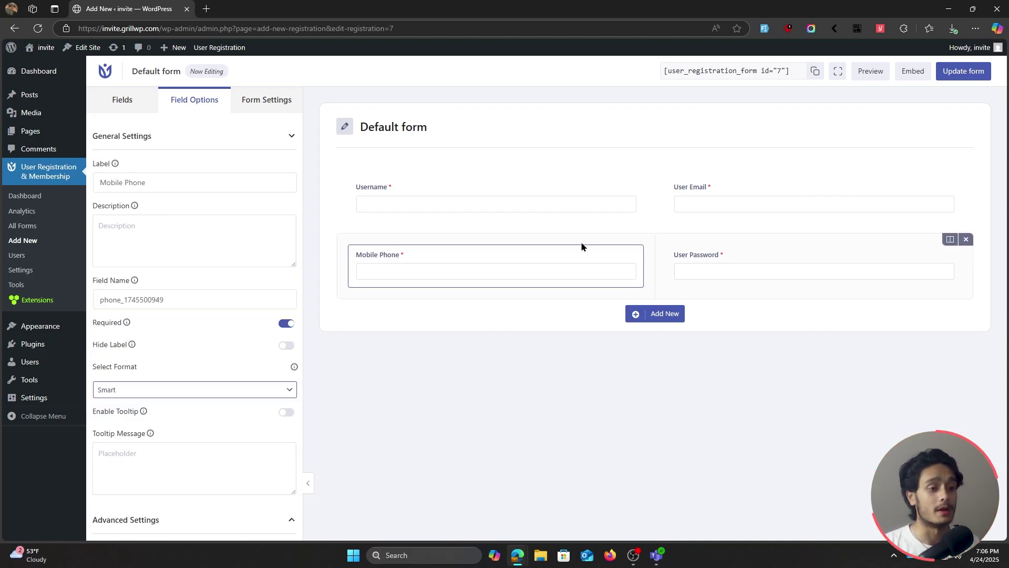
left_click(731, 257)
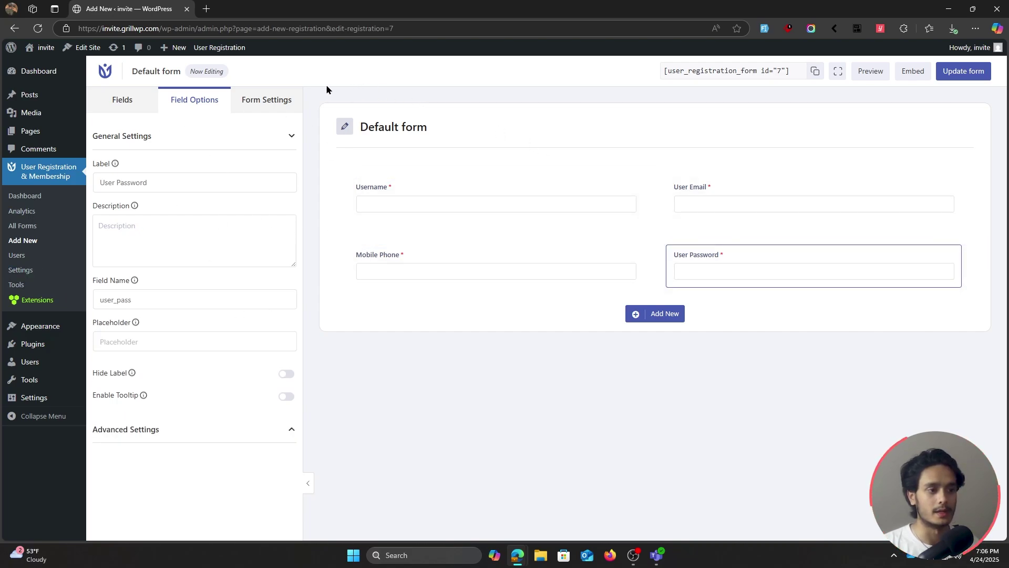
Review the form-wide settings, including the Extras section
left_click(261, 102)
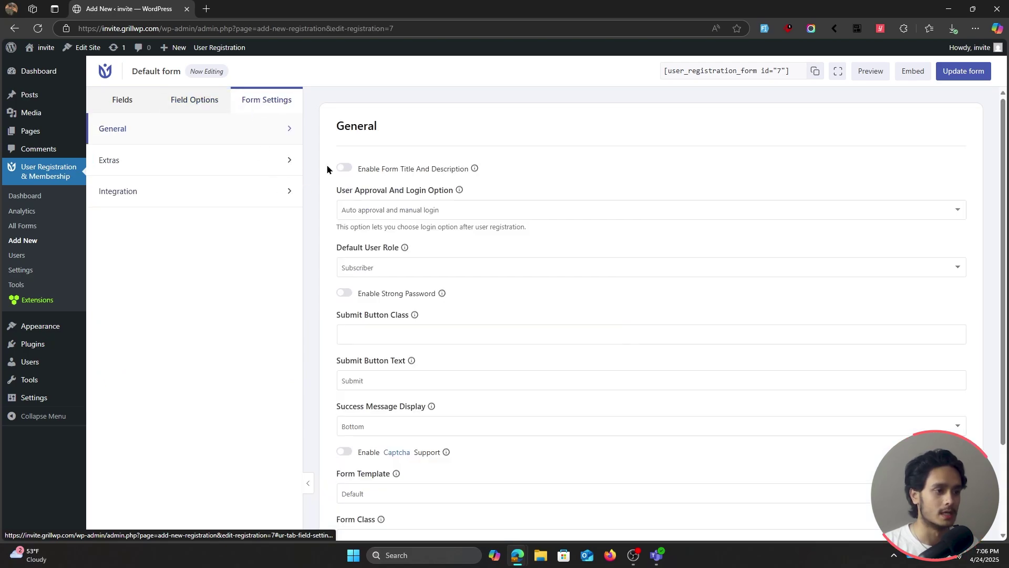
scroll(324, 185, "down", 3)
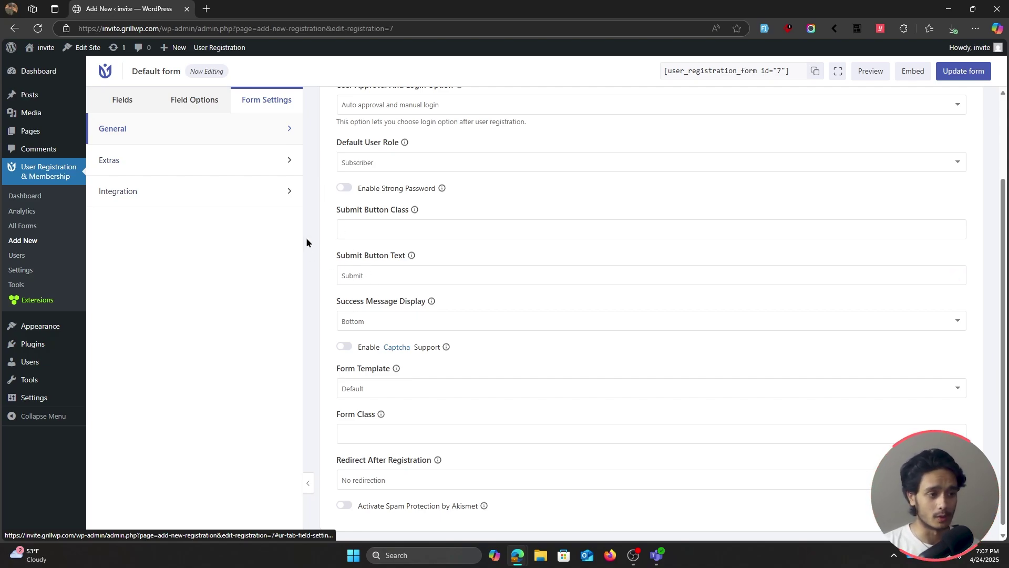
scroll(307, 312, "up", 1)
scroll(307, 313, "up", 2)
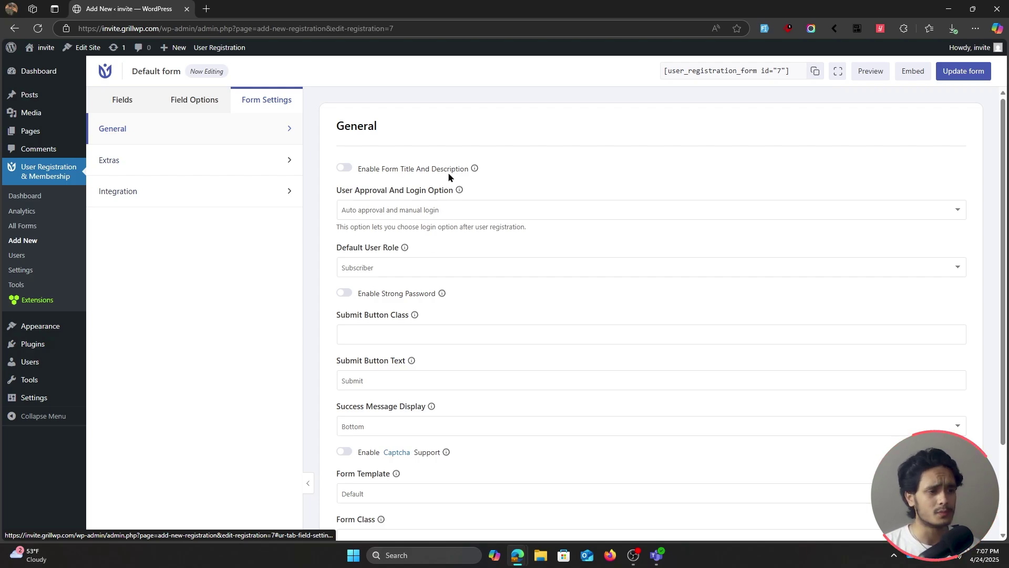
left_click(184, 160)
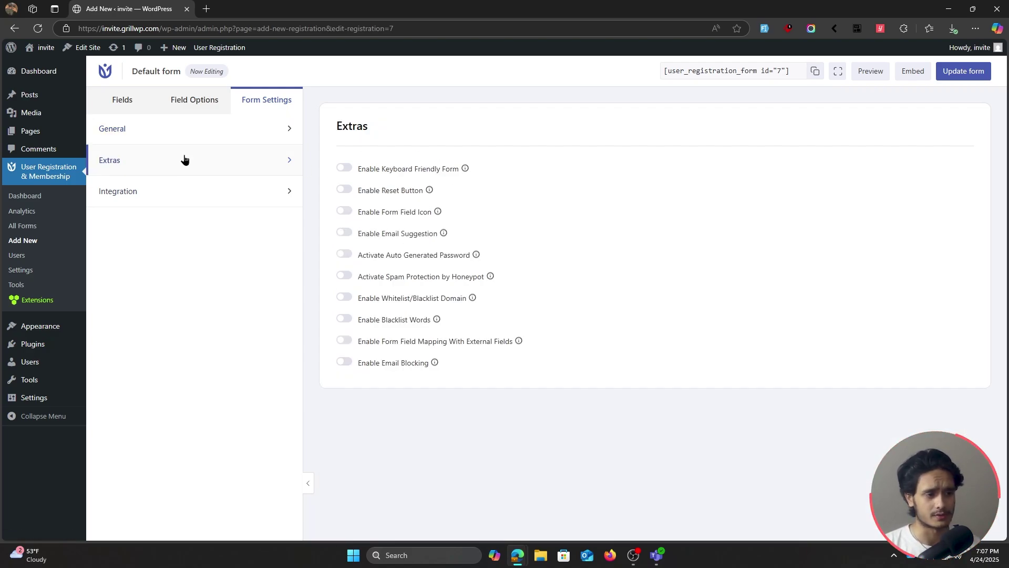
left_click(149, 131)
Return to the field palette and save the Default form with Update form
left_click(122, 100)
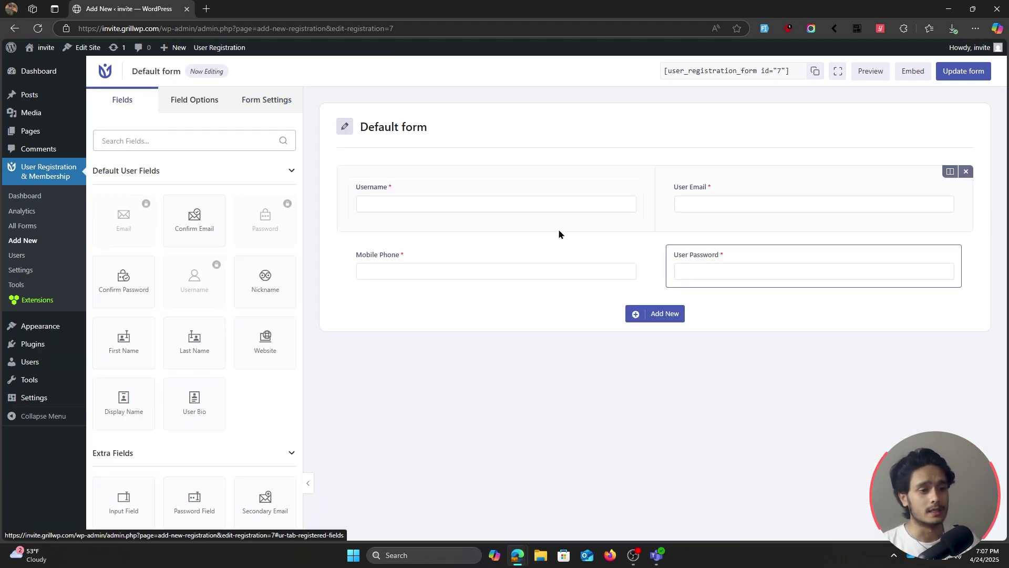
scroll(229, 291, "down", 3)
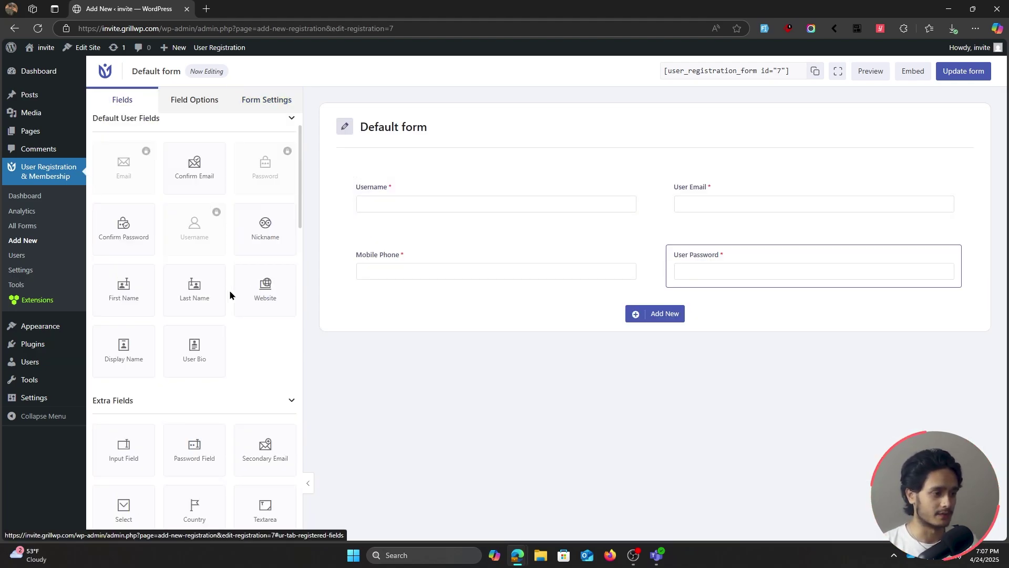
scroll(230, 295, "down", 9)
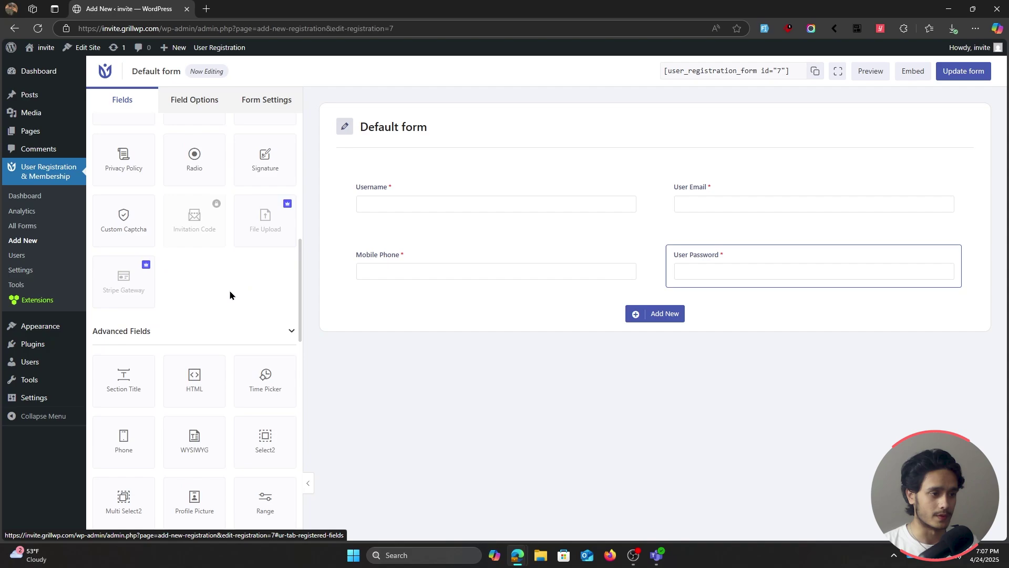
scroll(230, 294, "down", 3)
scroll(229, 295, "down", 1)
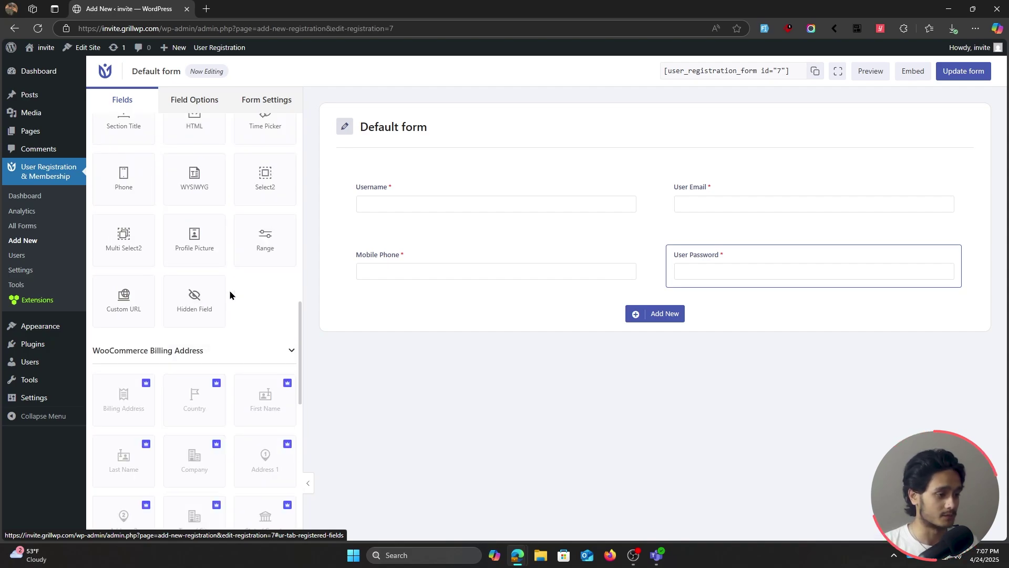
scroll(229, 291, "up", 15)
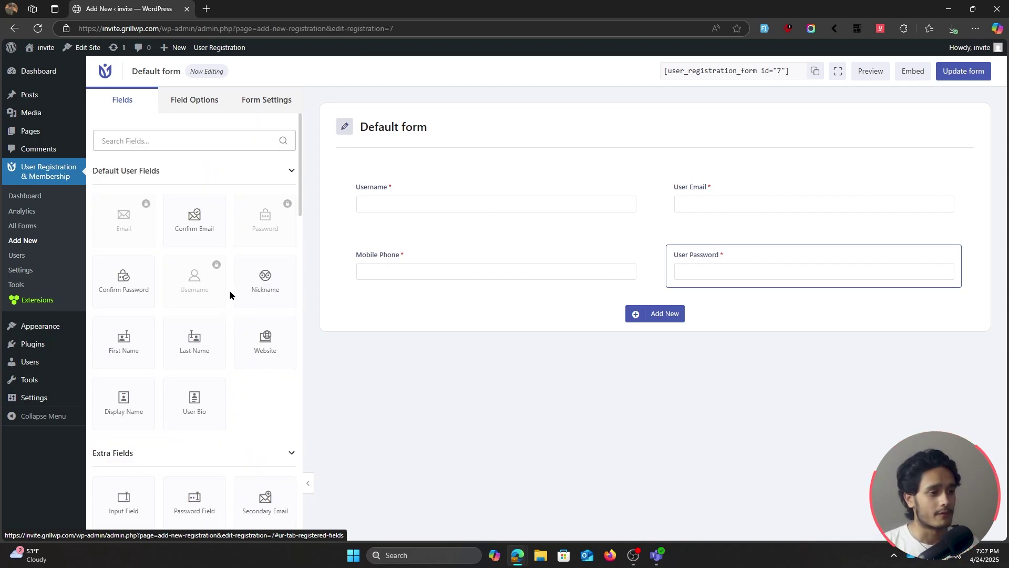
left_click(964, 73)
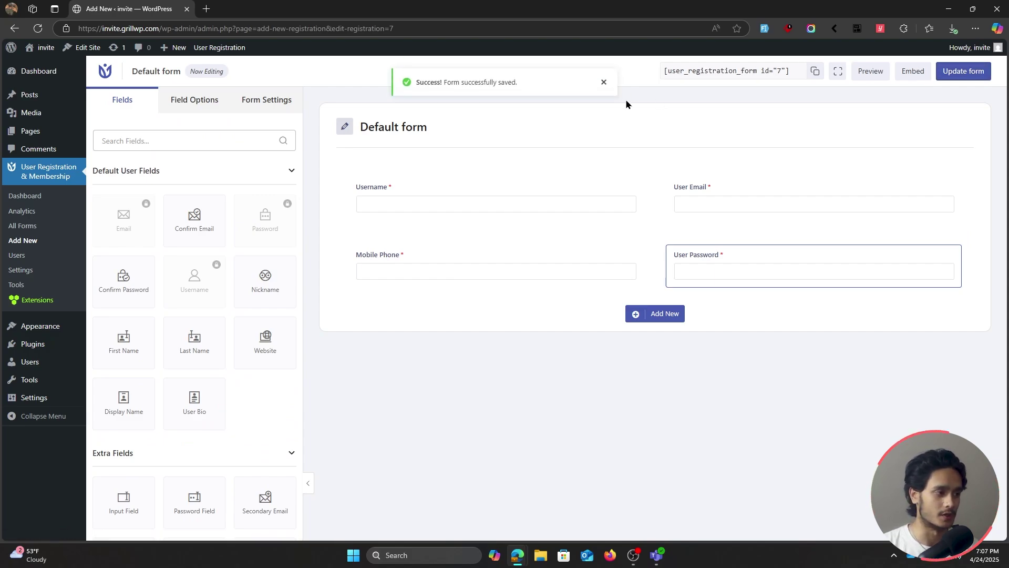
left_click(21, 271)
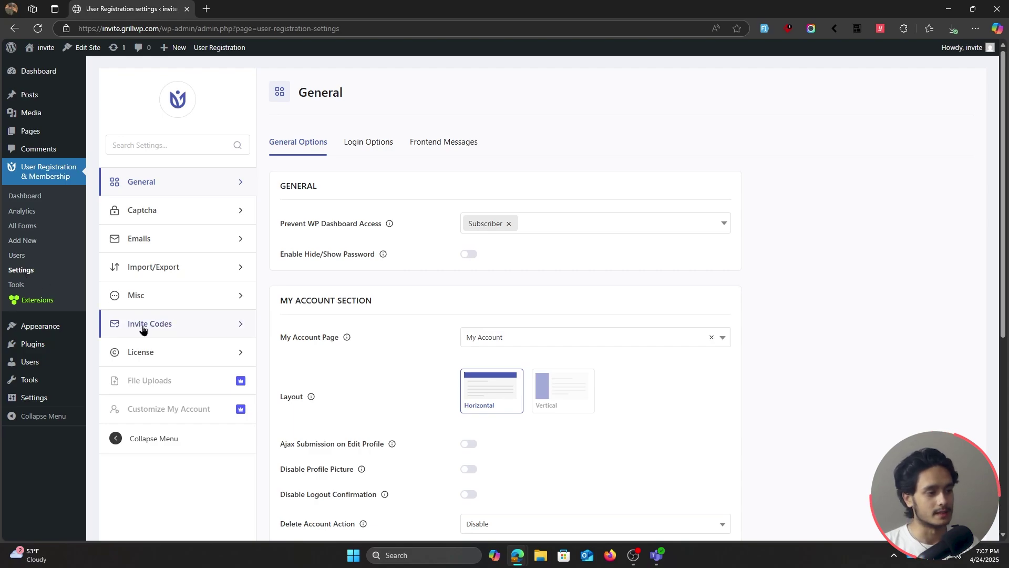
Start a new invite code 'subscribe' with a user limit of 10
left_click(173, 329)
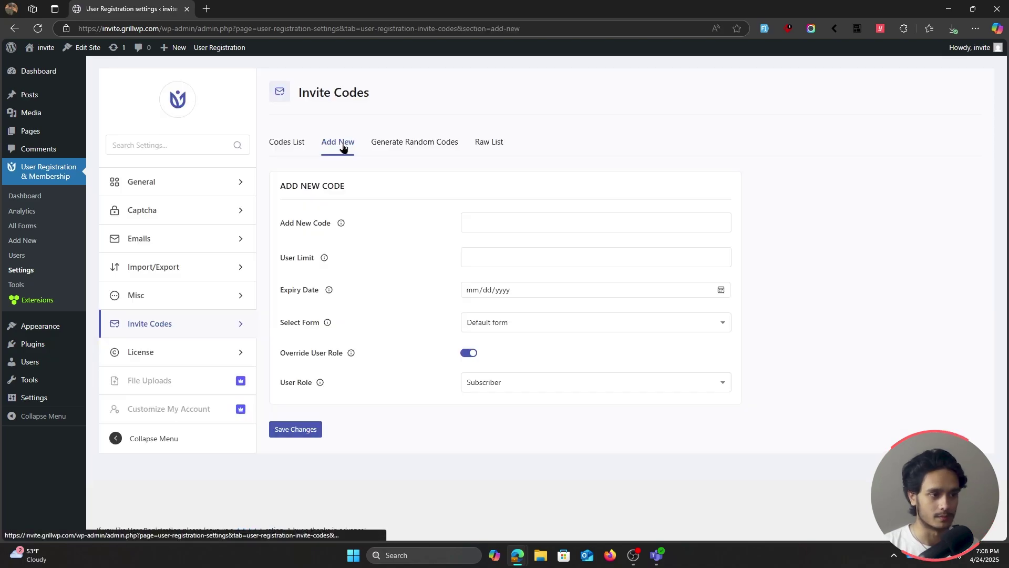
left_click(523, 215)
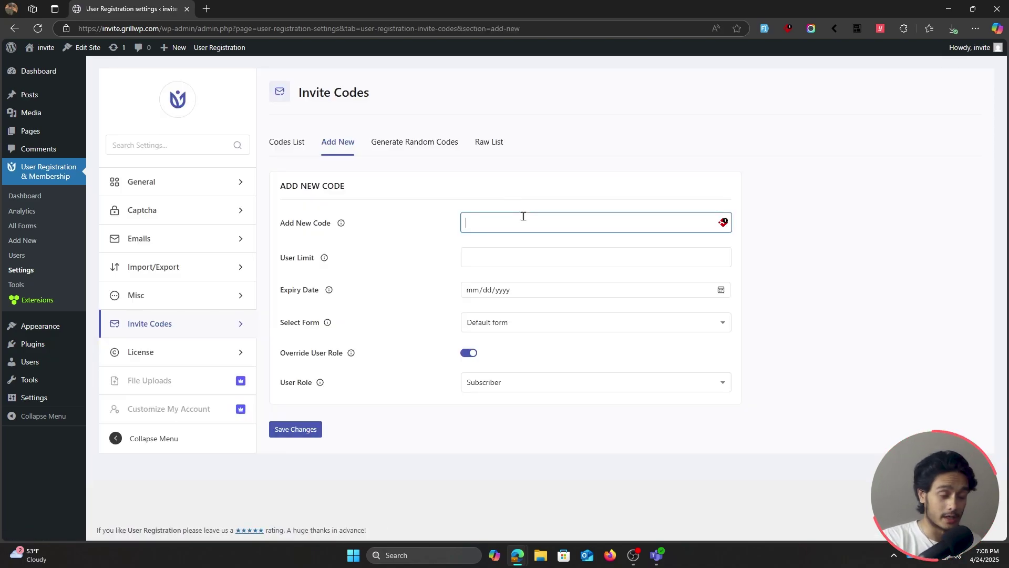
type("subscribe")
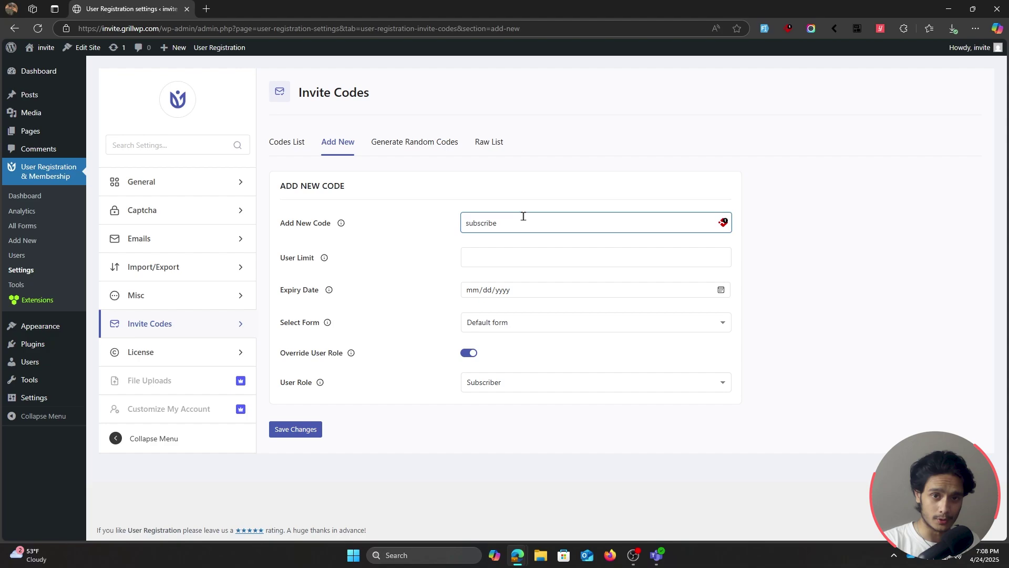
left_click_drag(523, 216, 345, 222)
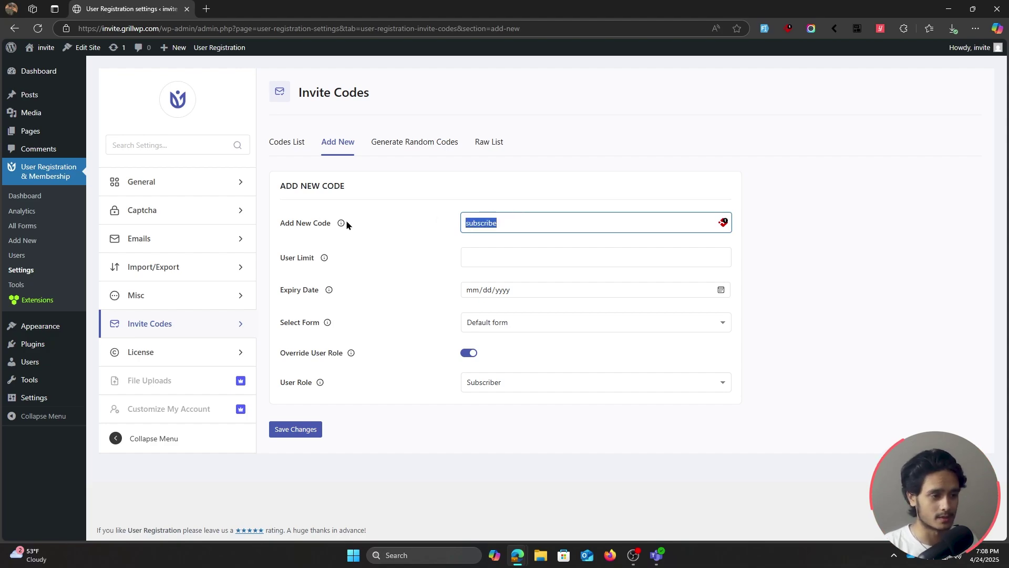
left_click(509, 262)
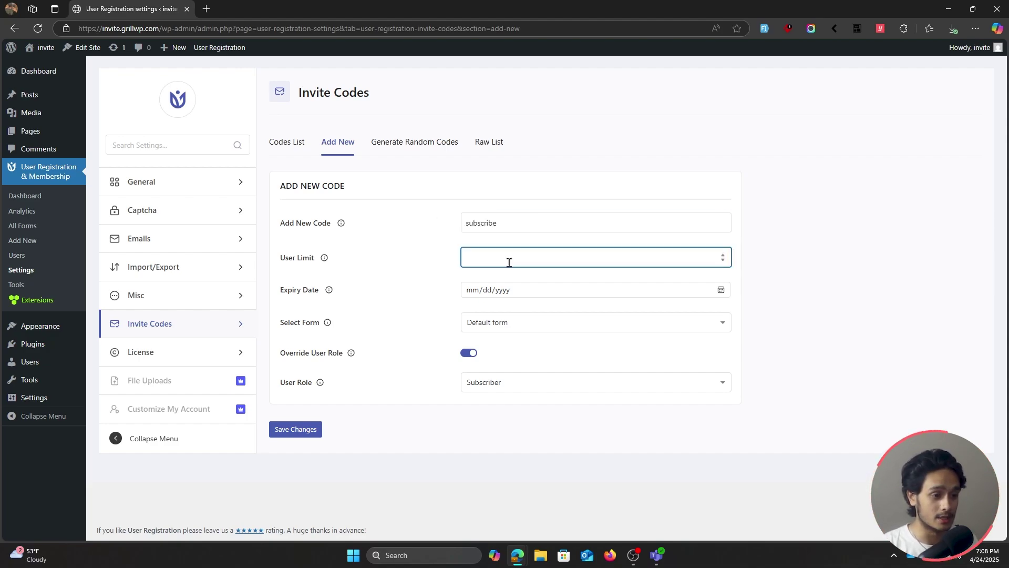
type("10")
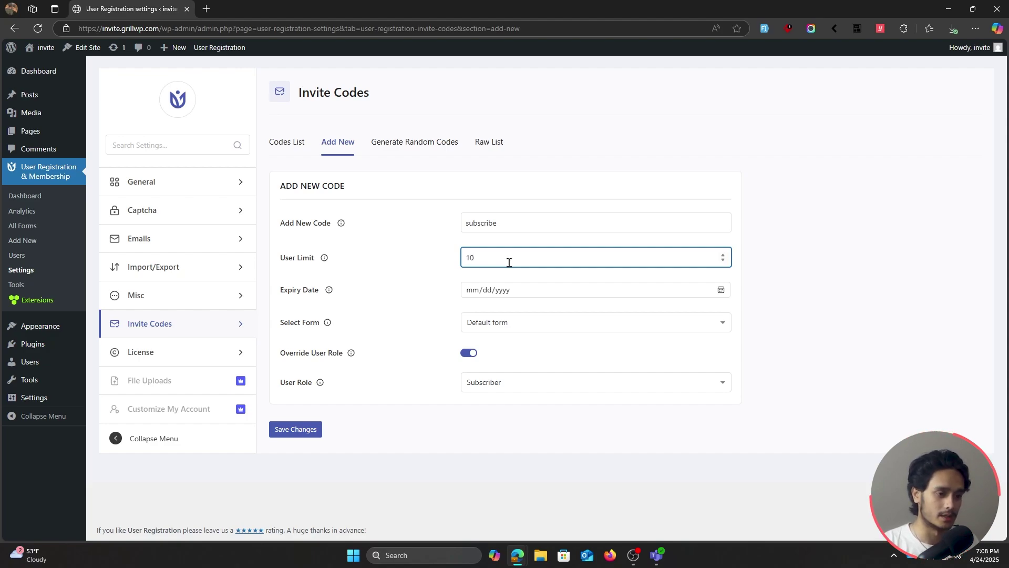
Set expiry 04/26/2025, assign Default form, disable Override User Role, and save the code
left_click(547, 292)
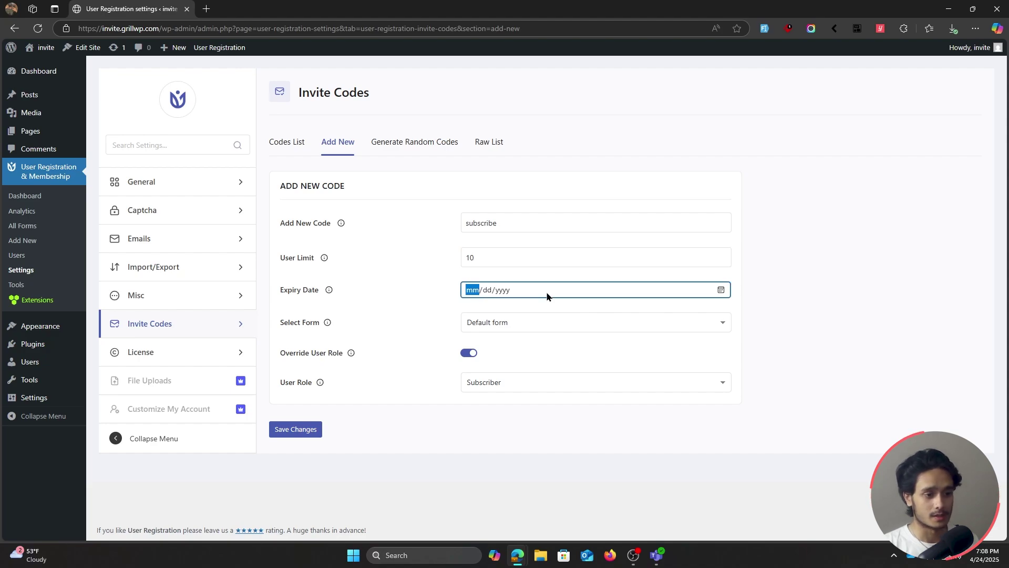
left_click(721, 291)
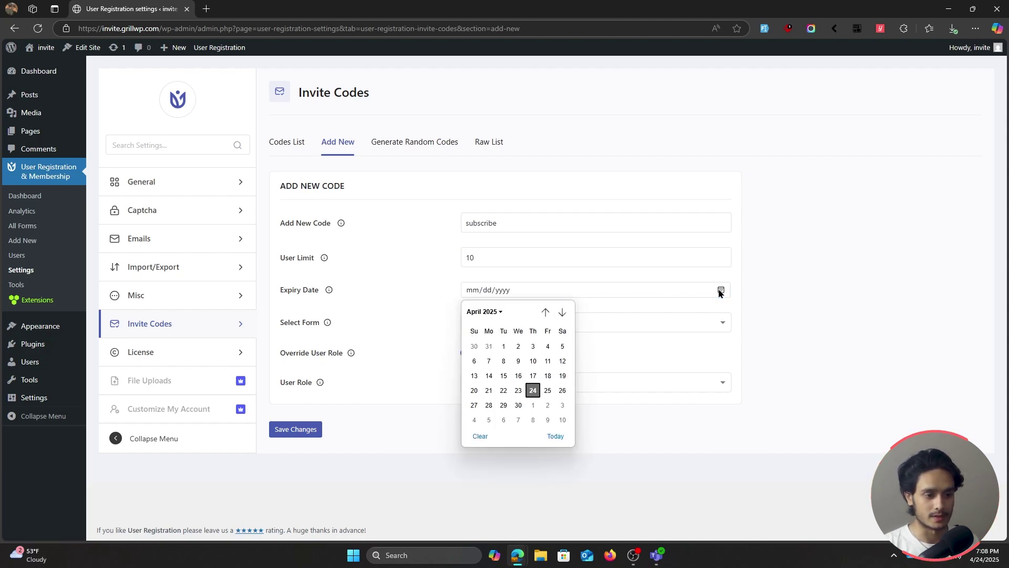
left_click(562, 392)
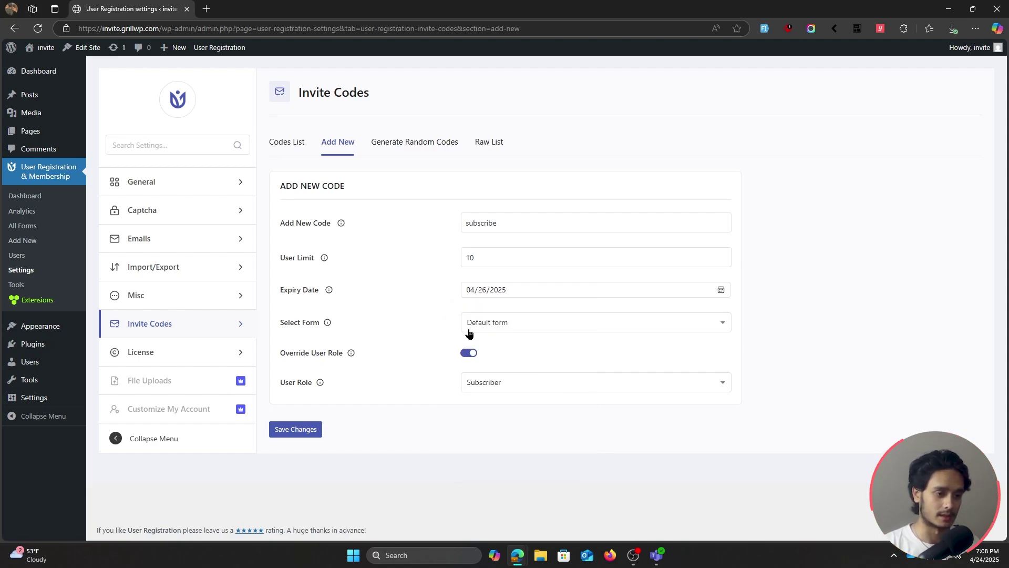
left_click(500, 325)
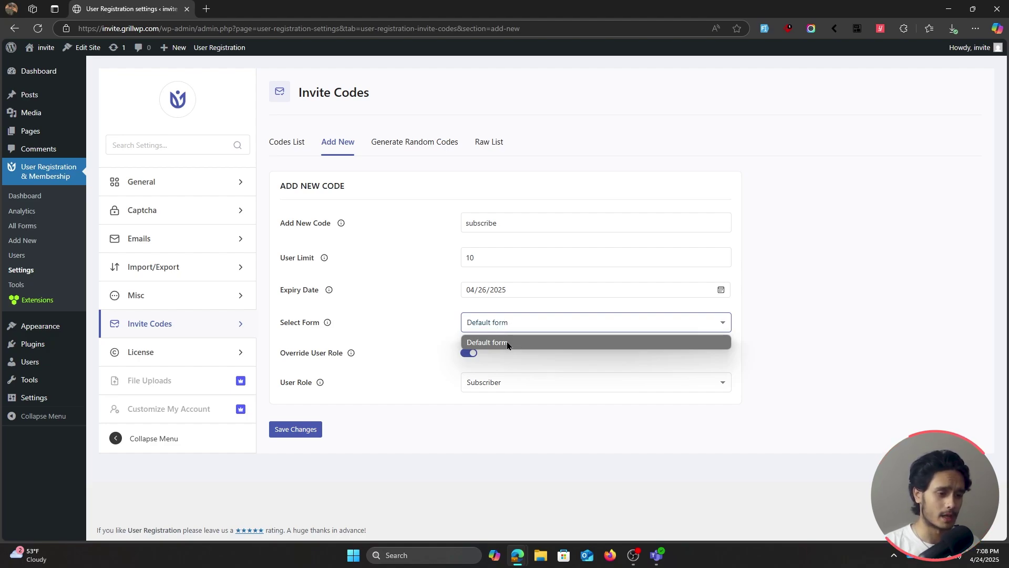
left_click(518, 343)
left_click(520, 325)
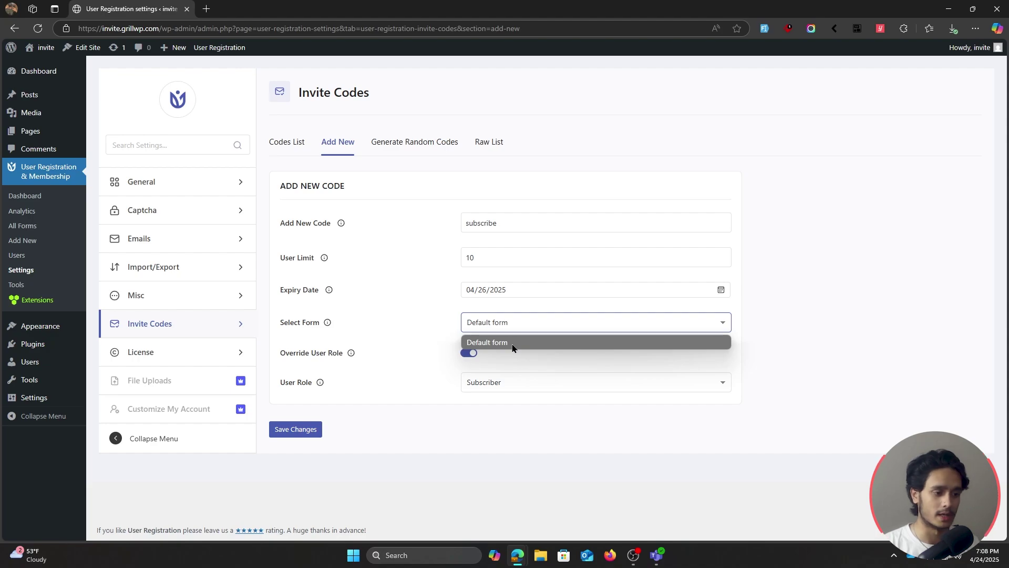
left_click(513, 342)
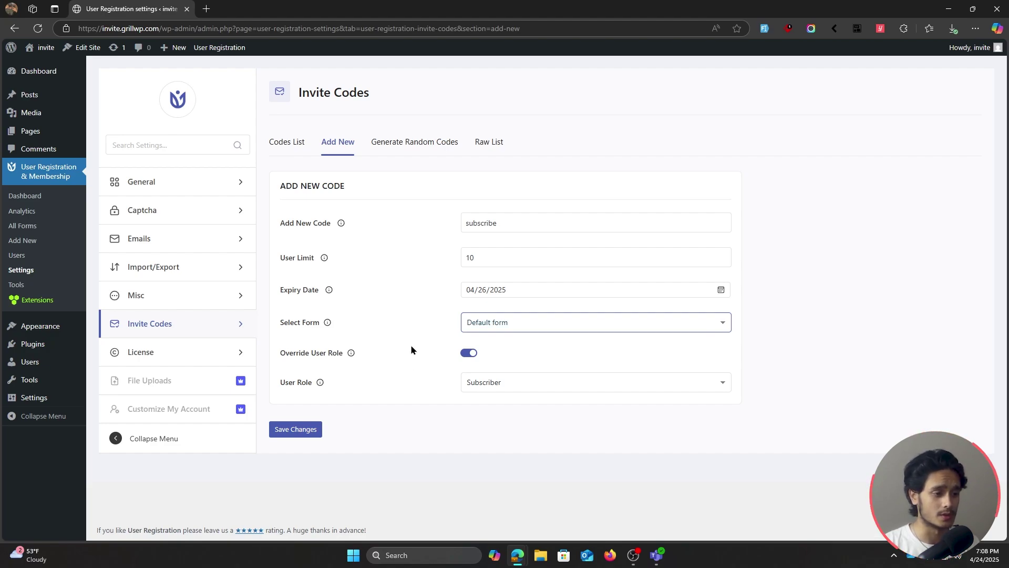
left_click(465, 354)
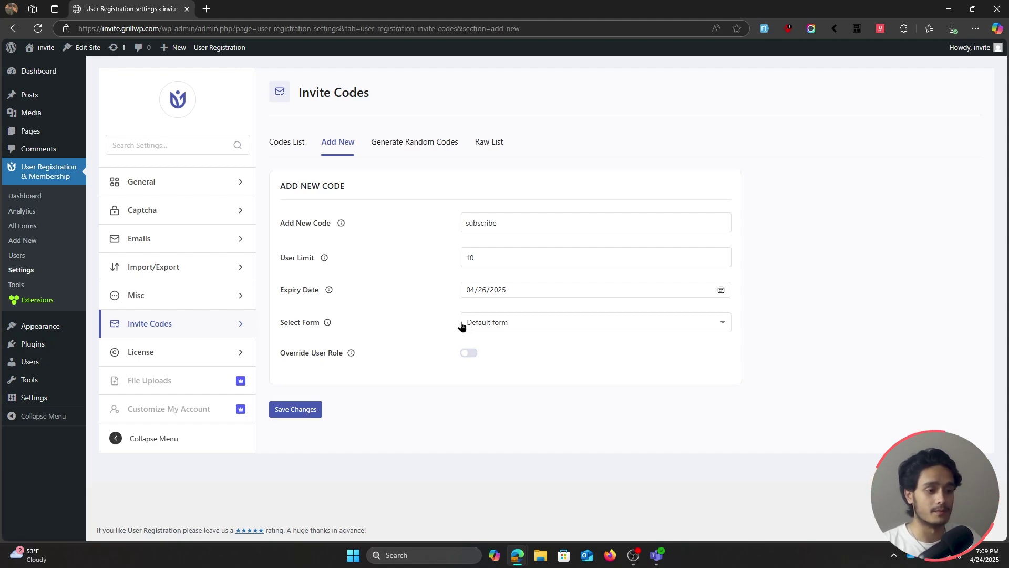
left_click(284, 415)
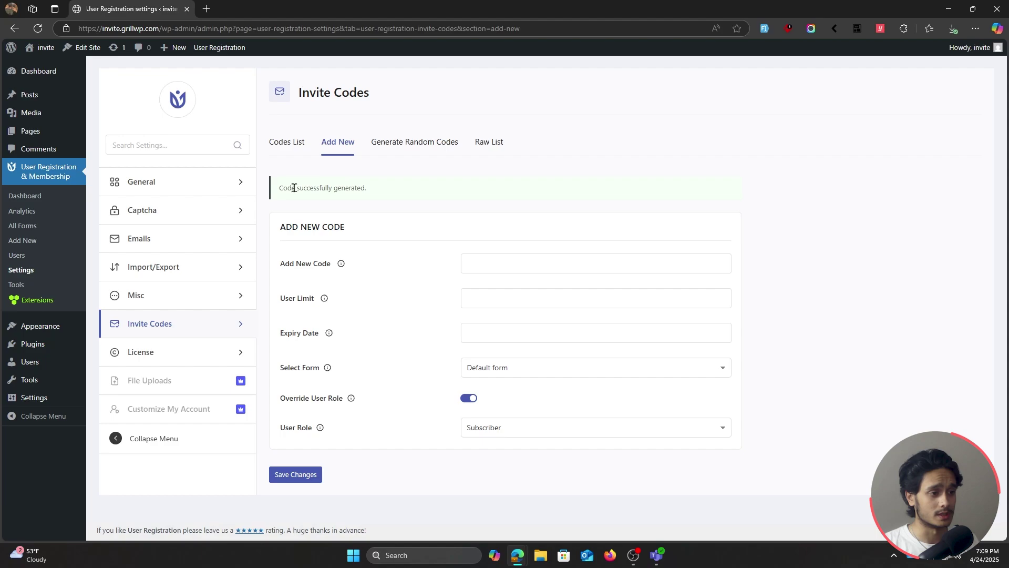
Check the 'subscribe' code and its Active status in the Codes List, then open its details
left_click_drag(277, 187, 418, 211)
left_click(352, 202)
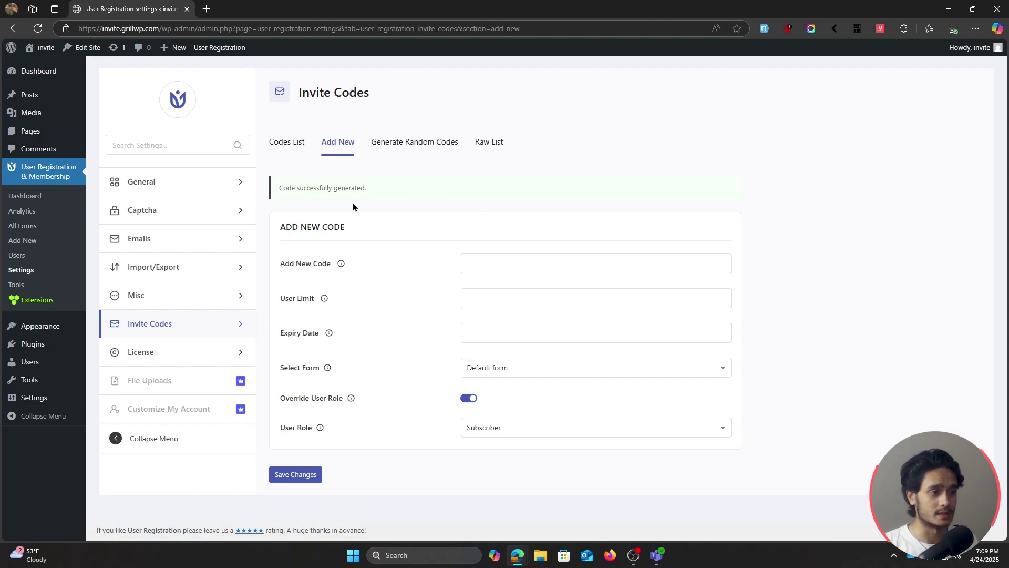
left_click(287, 149)
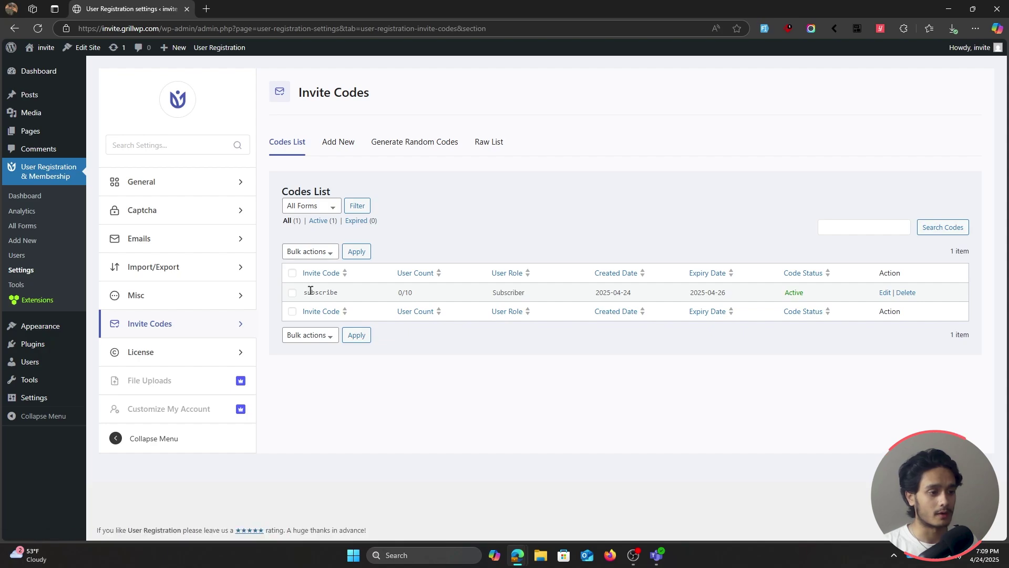
double_click(310, 291)
left_click(405, 293)
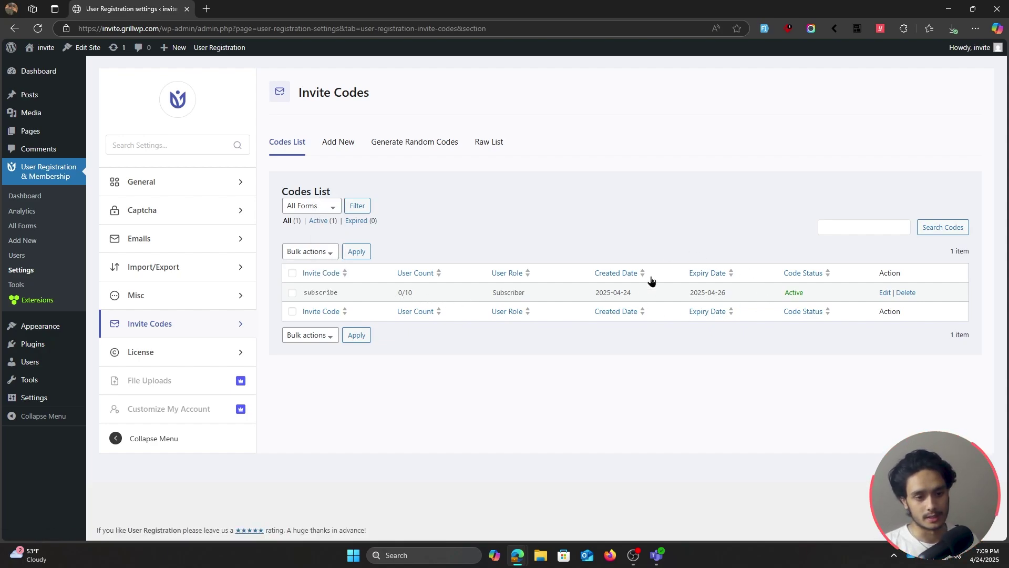
double_click(794, 293)
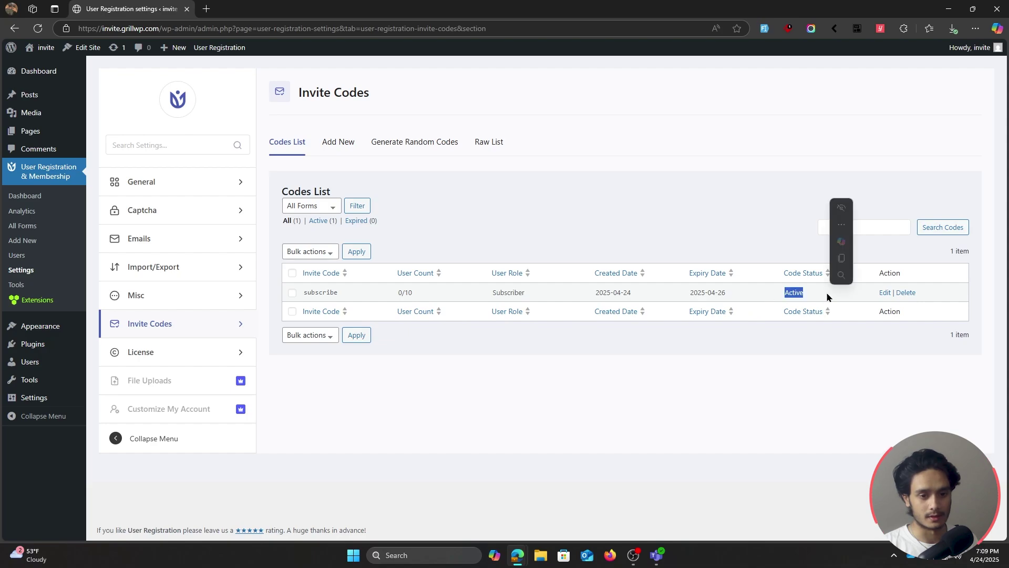
left_click(796, 298)
left_click(885, 293)
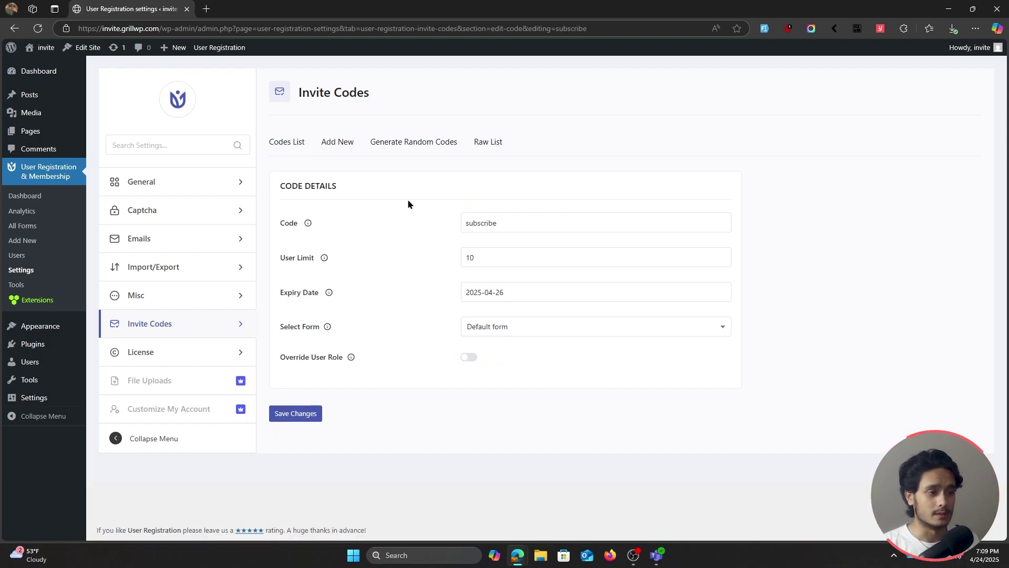
View the Generate Random Codes and Raw List tabs
left_click(408, 148)
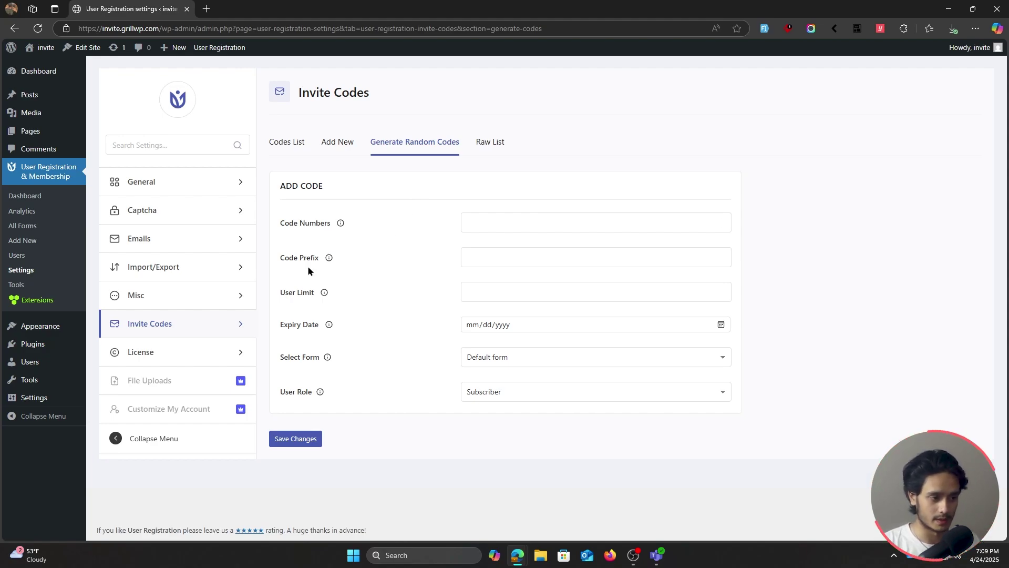
left_click(486, 153)
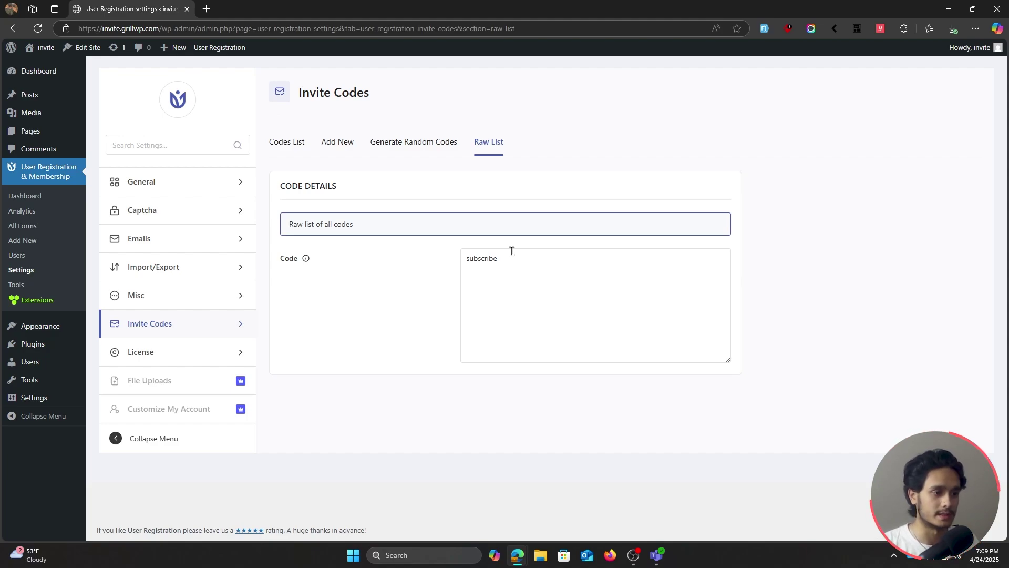
left_click(40, 230)
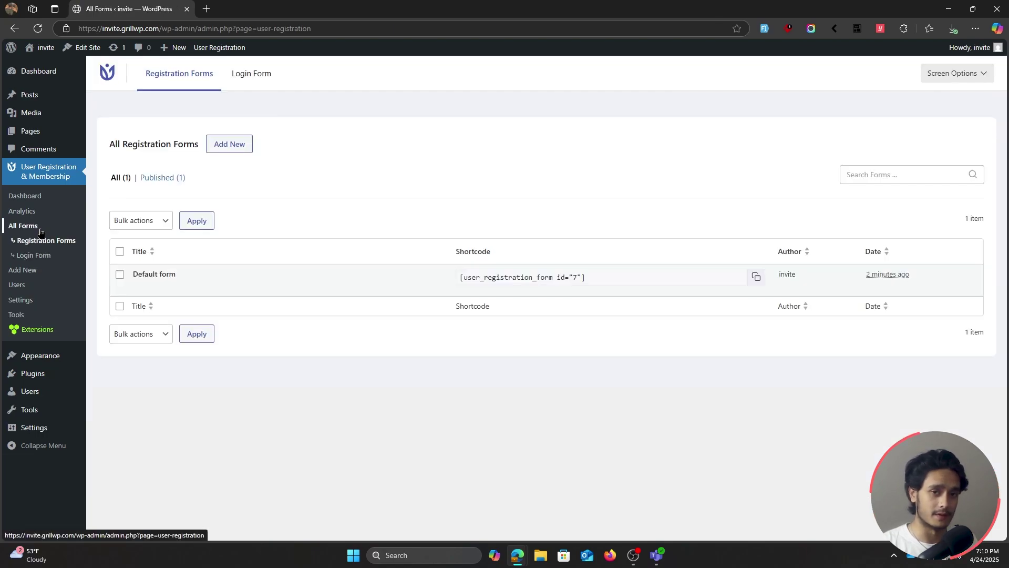
Reopen the Default form in the builder and search the fields for 'invi'
mouse_move(153, 292)
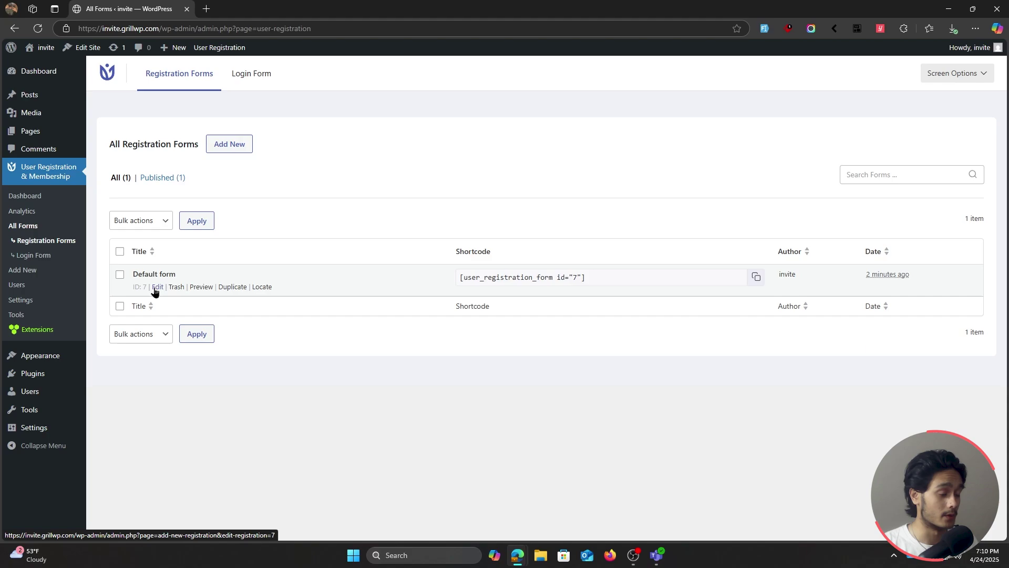
left_click(157, 288)
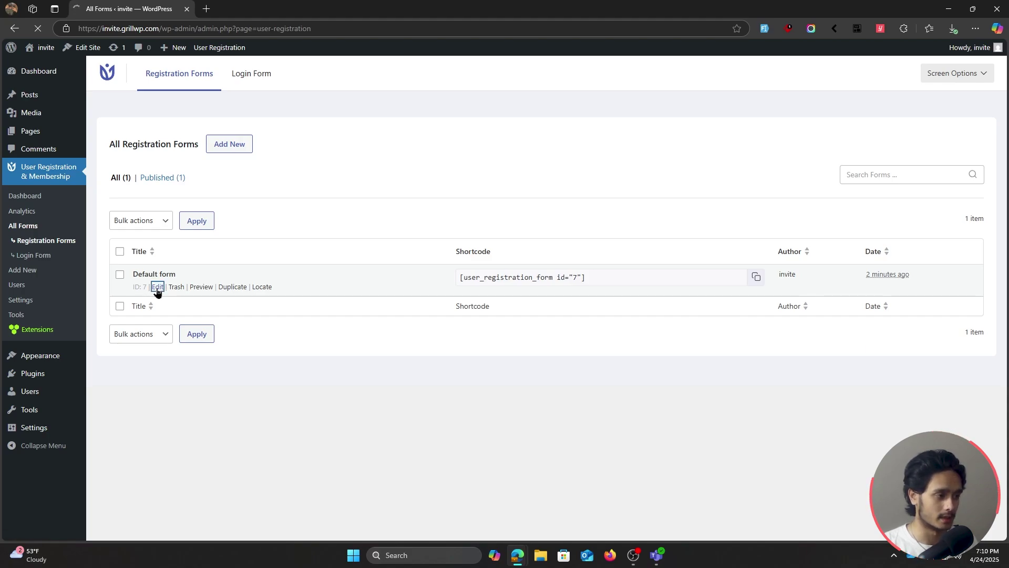
scroll(233, 413, "down", 5)
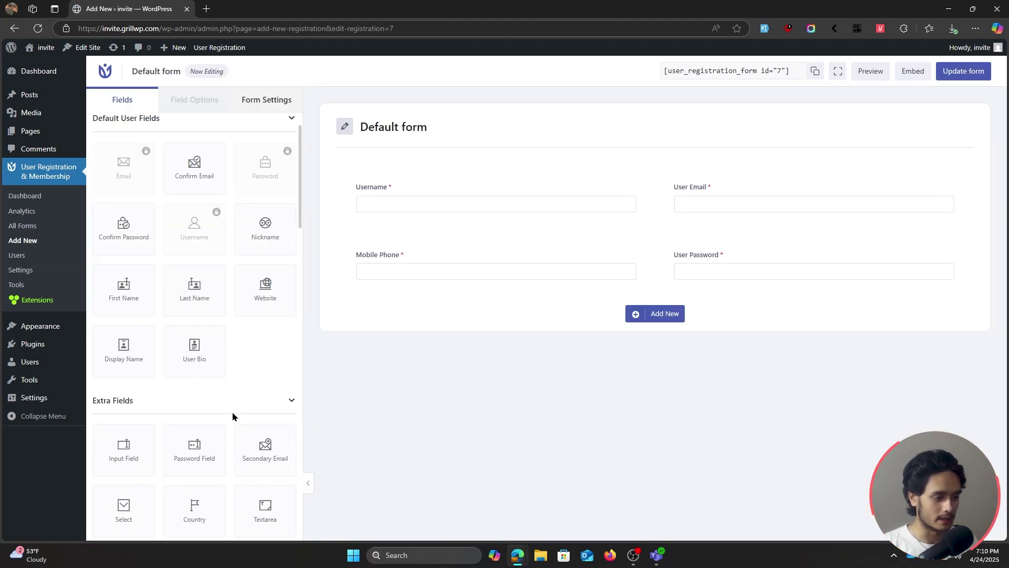
scroll(232, 413, "up", 5)
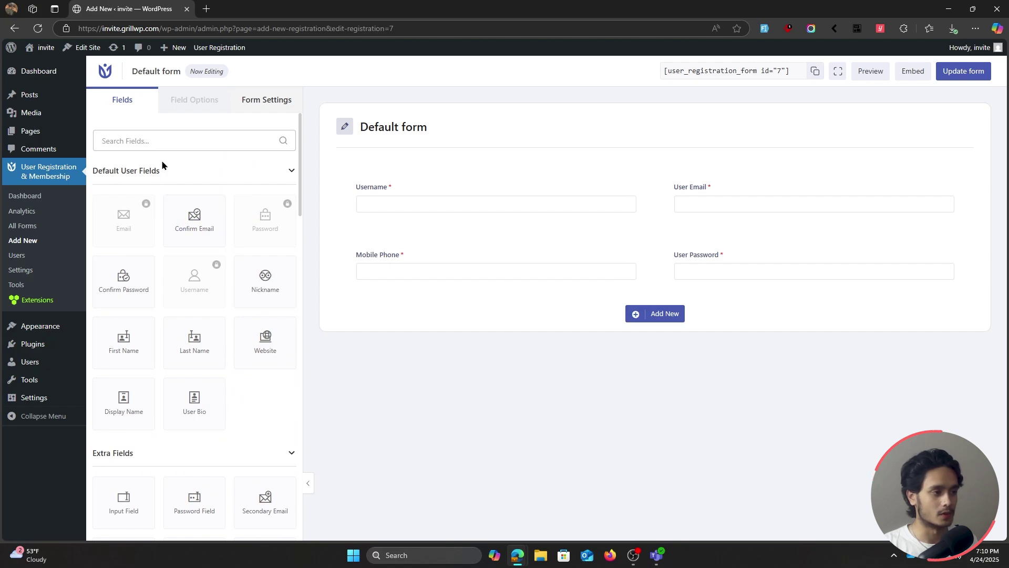
type("invi")
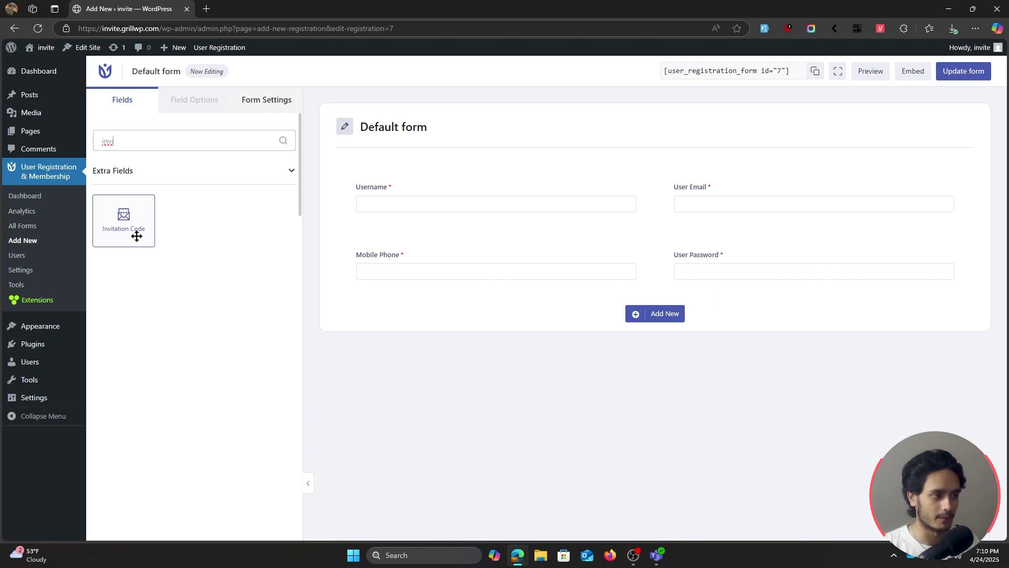
Place a required Invitation Code field on its own one-column row below Mobile Phone and User Password
left_click_drag(135, 231, 466, 305)
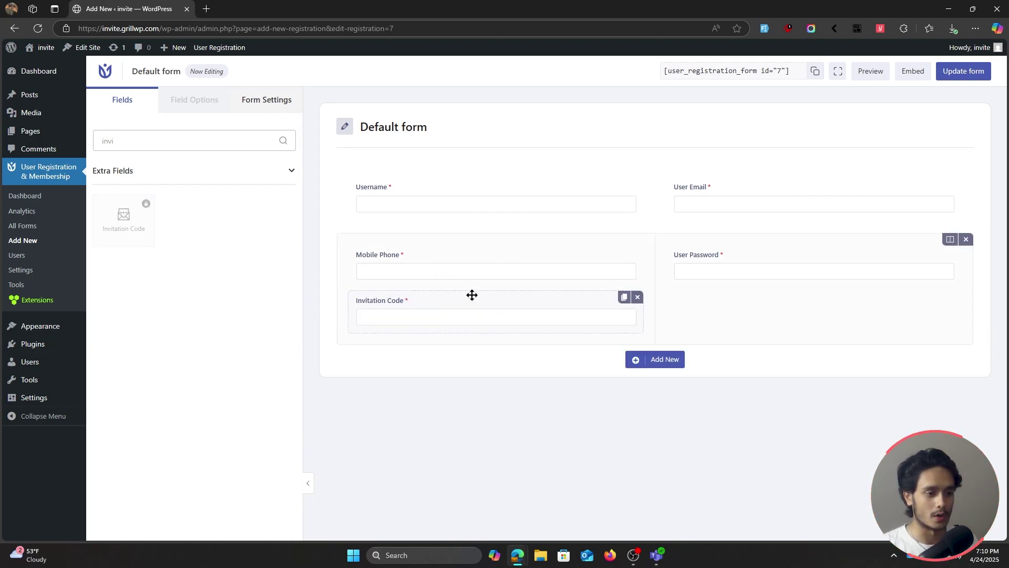
left_click(658, 364)
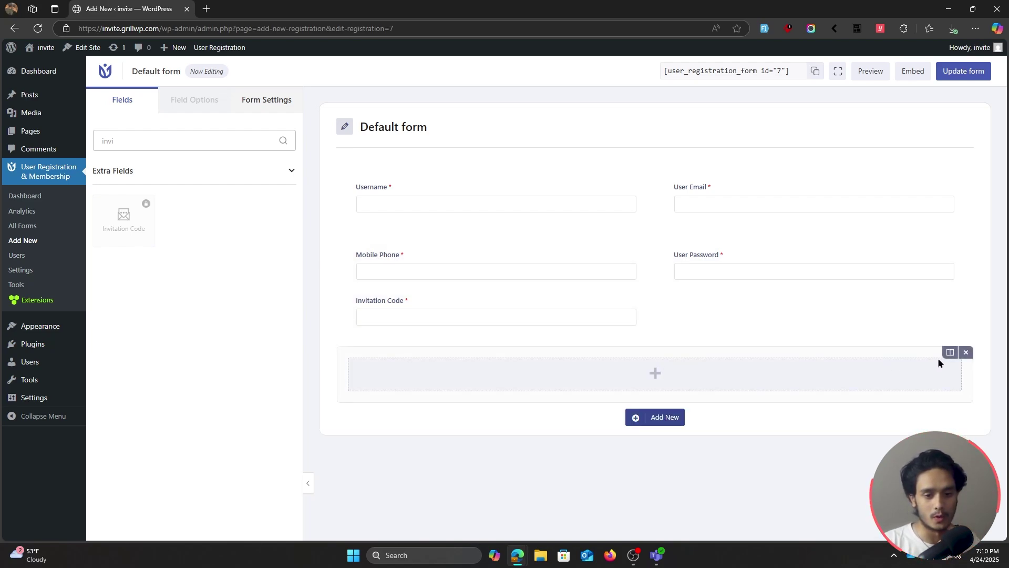
left_click(950, 352)
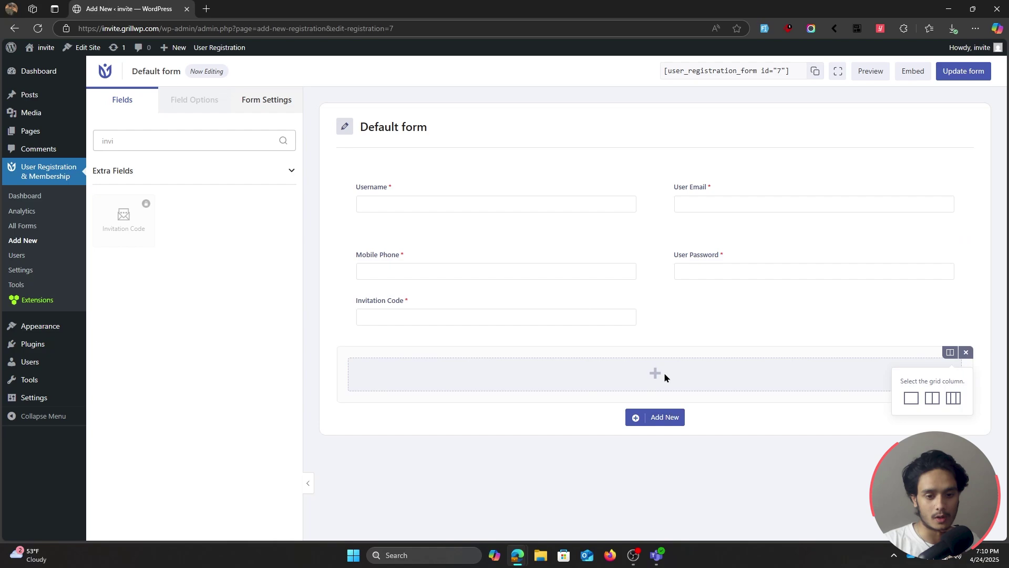
left_click(939, 403)
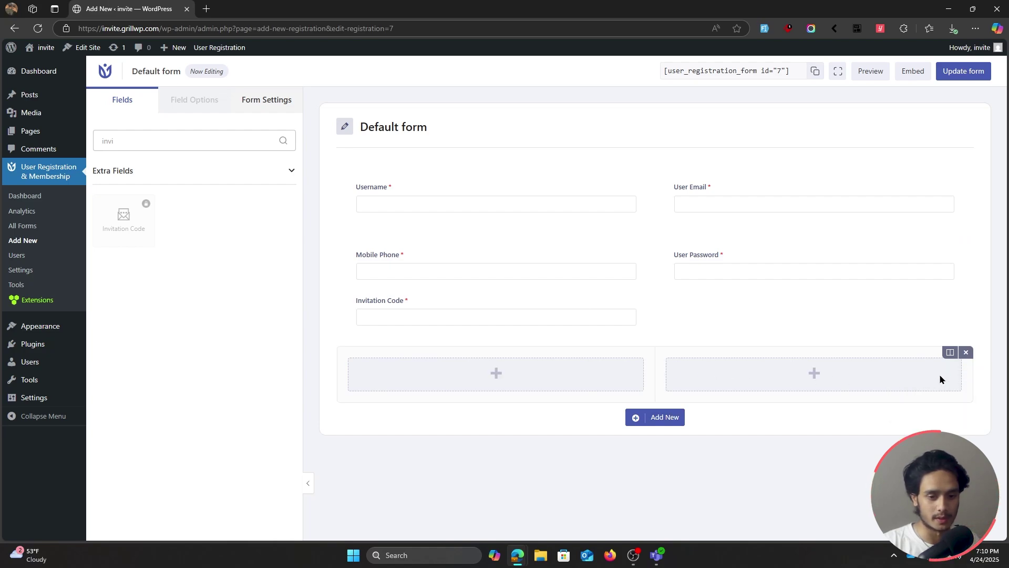
left_click(950, 353)
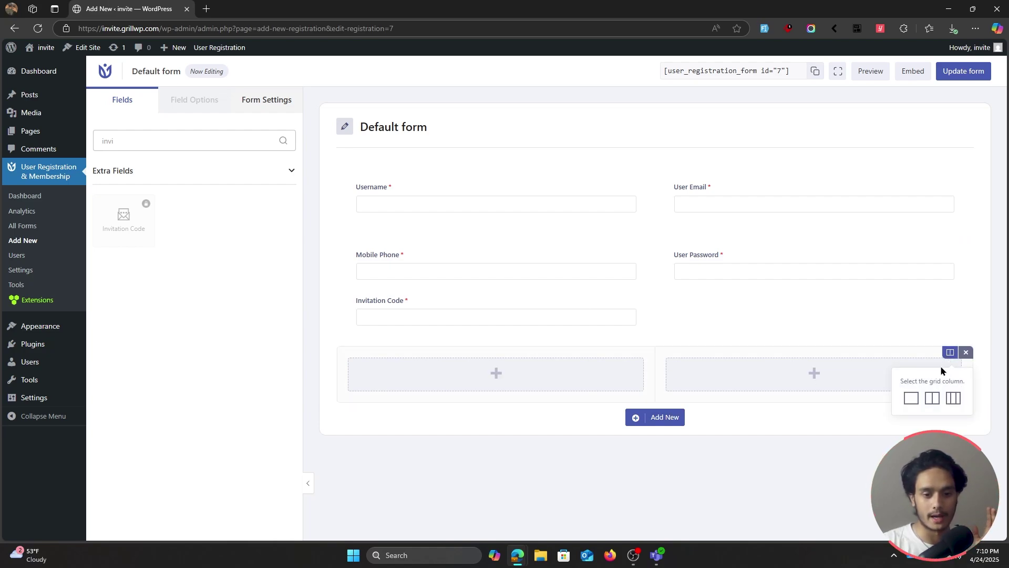
left_click(912, 398)
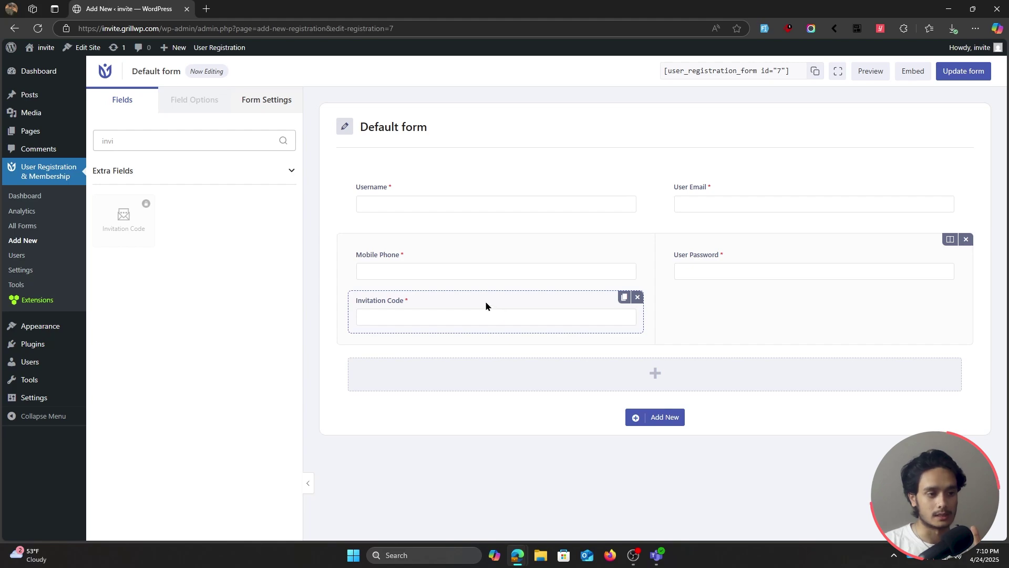
left_click_drag(485, 302, 575, 329)
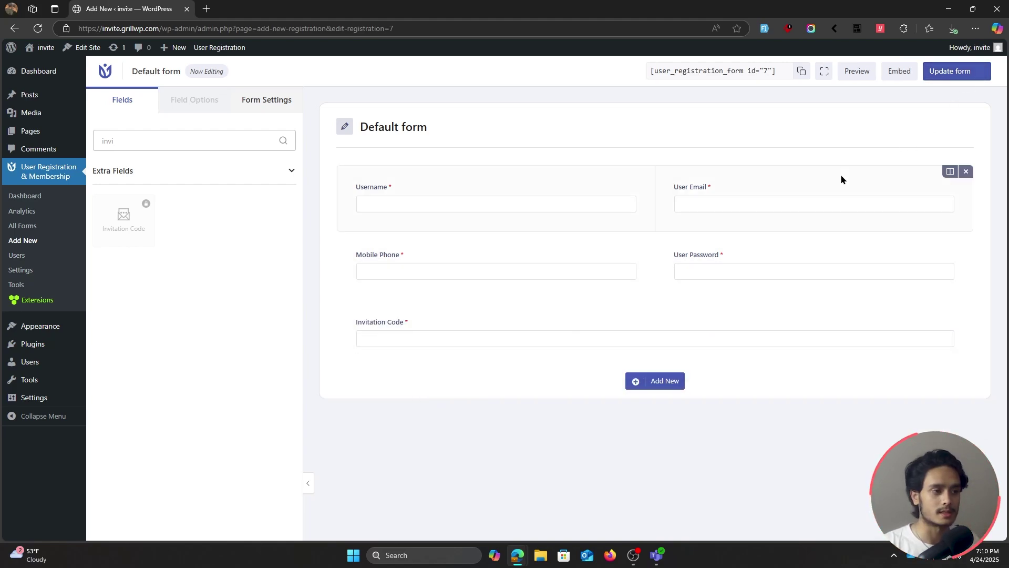
left_click(36, 230)
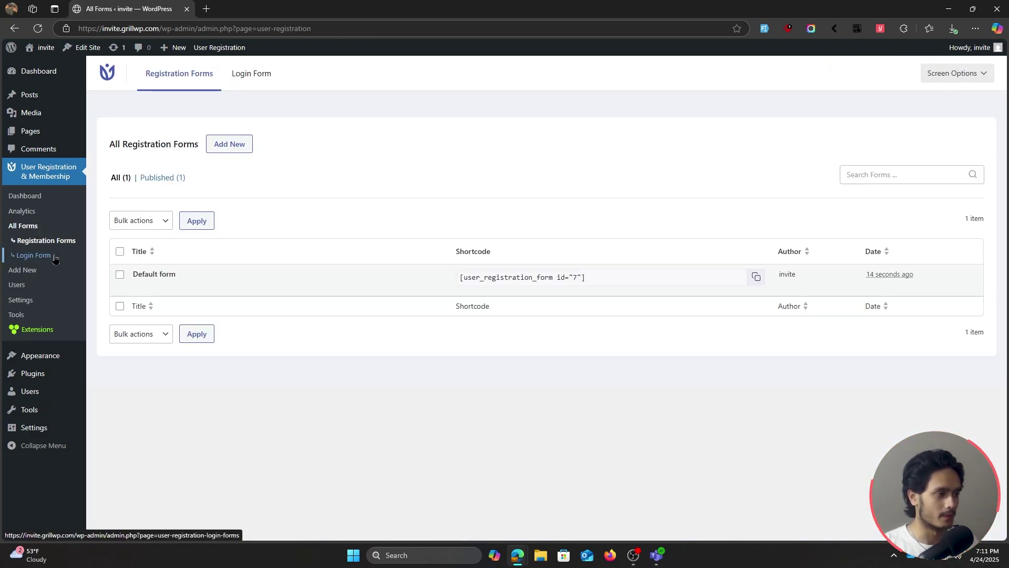
Copy the site's address and load its Blog home page in a new private window
left_click(33, 255)
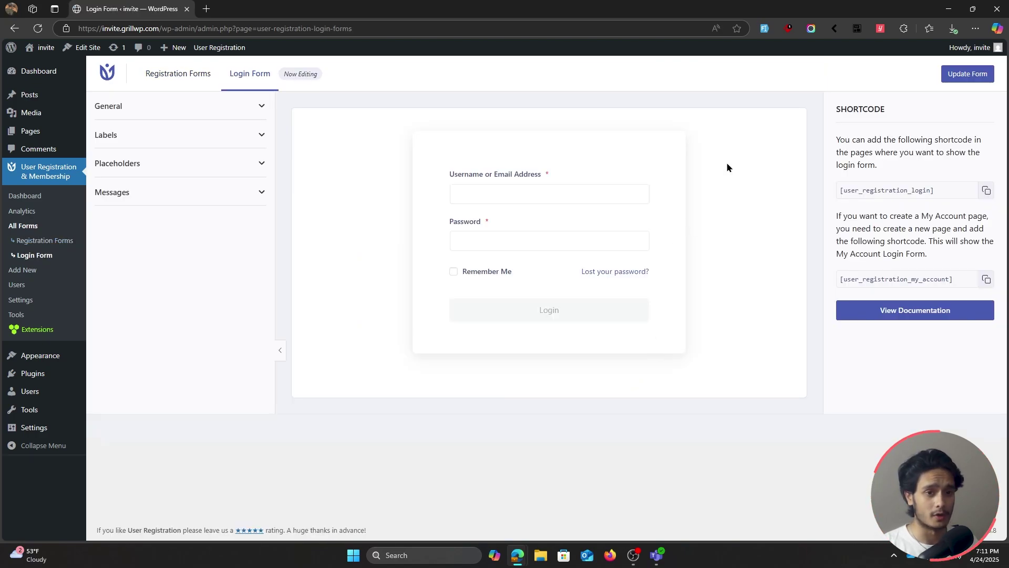
left_click_drag(159, 29, 79, 29)
key("ctrl+c")
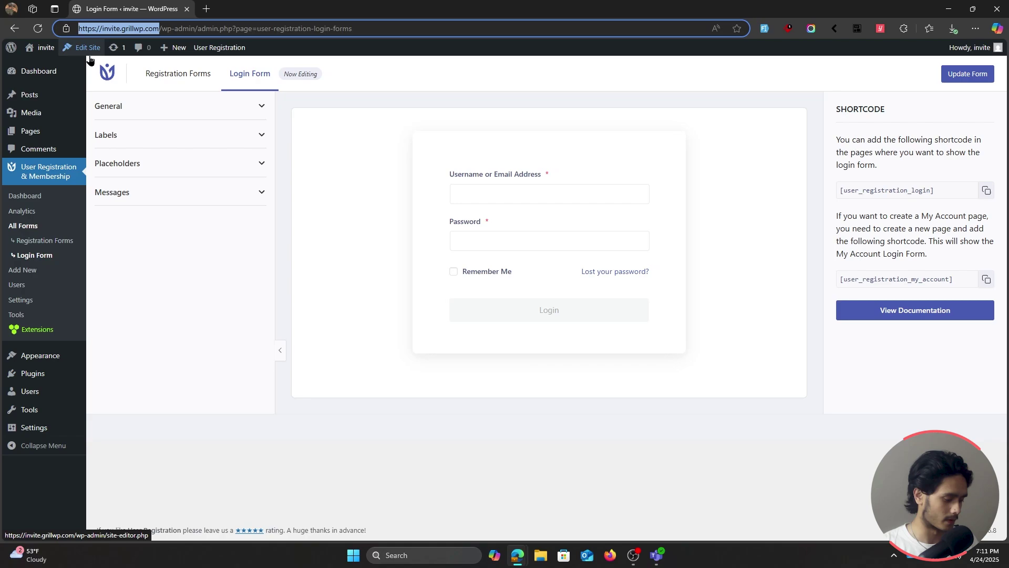
left_click(522, 91)
key("ctrl+shift+n")
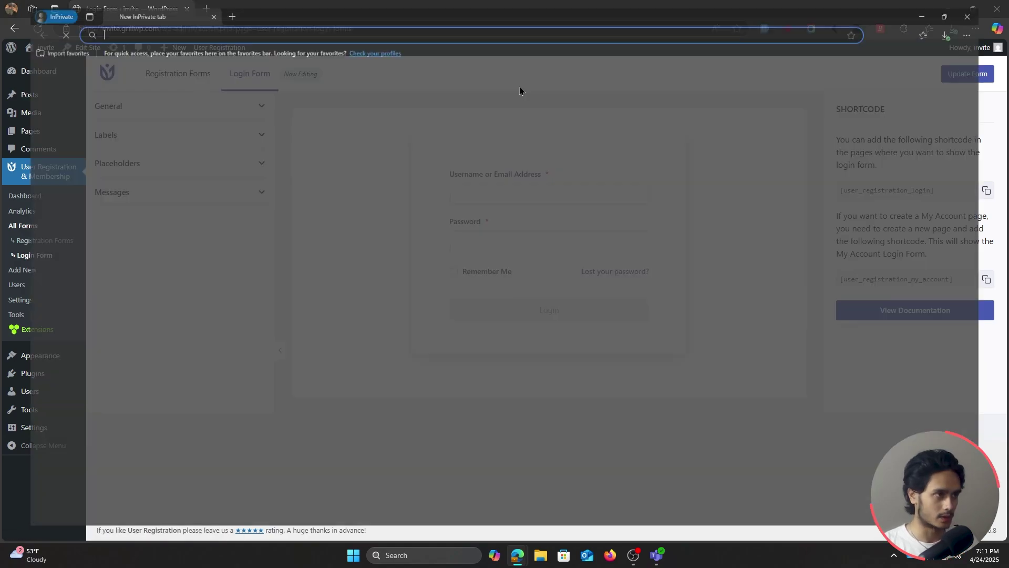
key("ctrl+v")
key("Return")
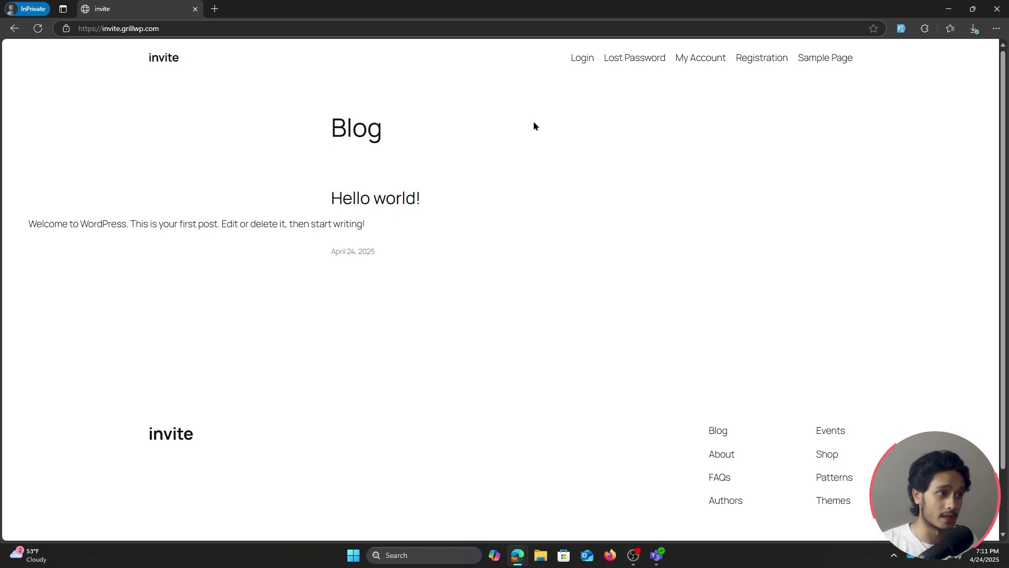
Open the public Registration page, keep United States as the phone country, and focus the Invitation Code field
left_click(761, 61)
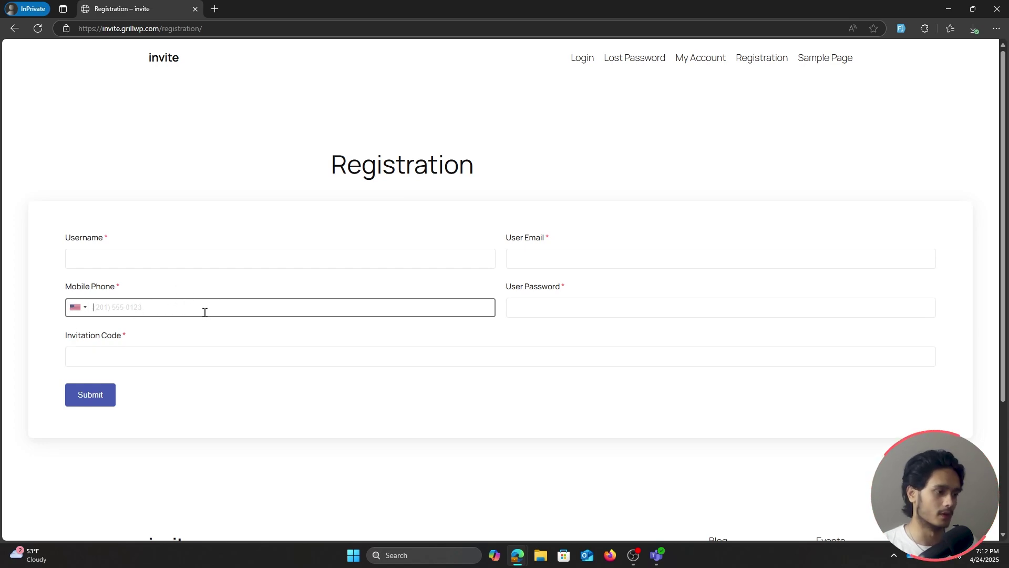
left_click(83, 309)
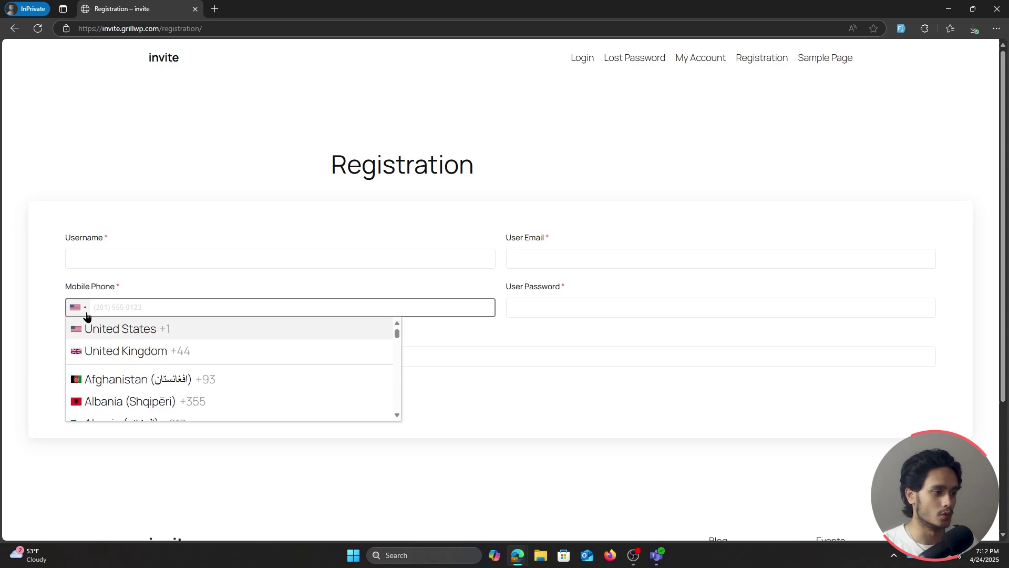
left_click(138, 331)
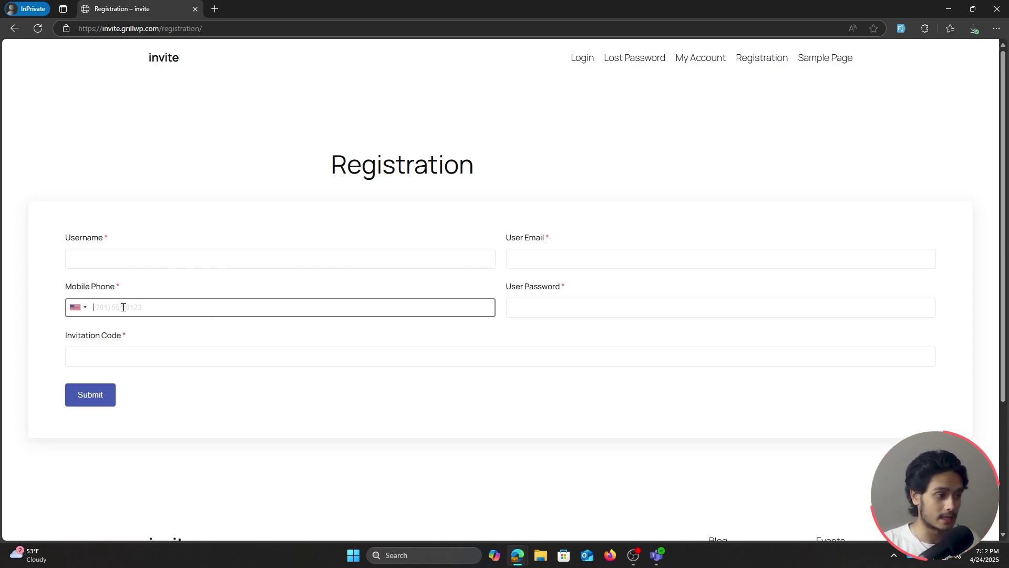
left_click(183, 353)
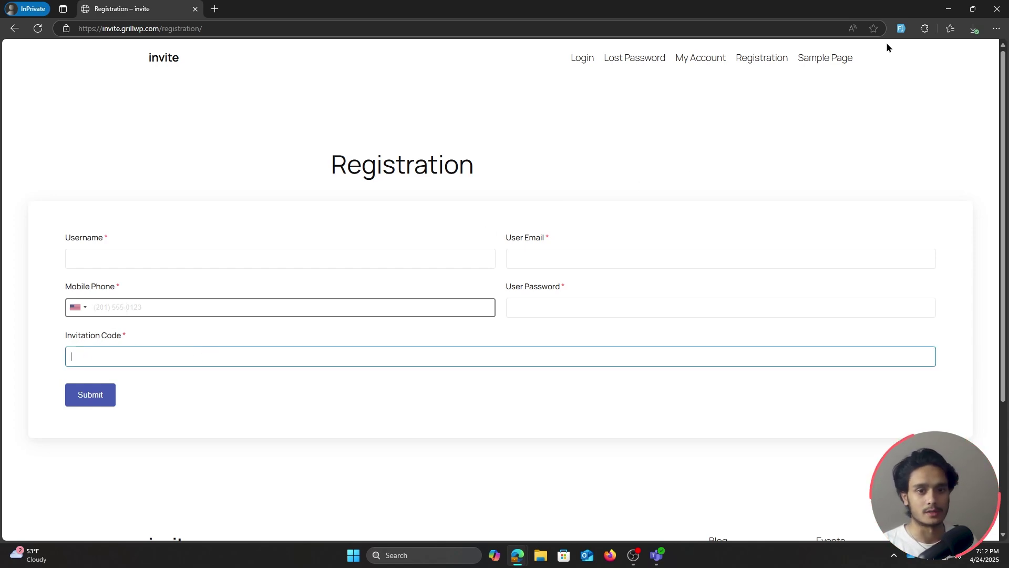
Auto-fill the form with random test data and submit it, triggering 'Invalid Invite Code', then reload the page
left_click(901, 29)
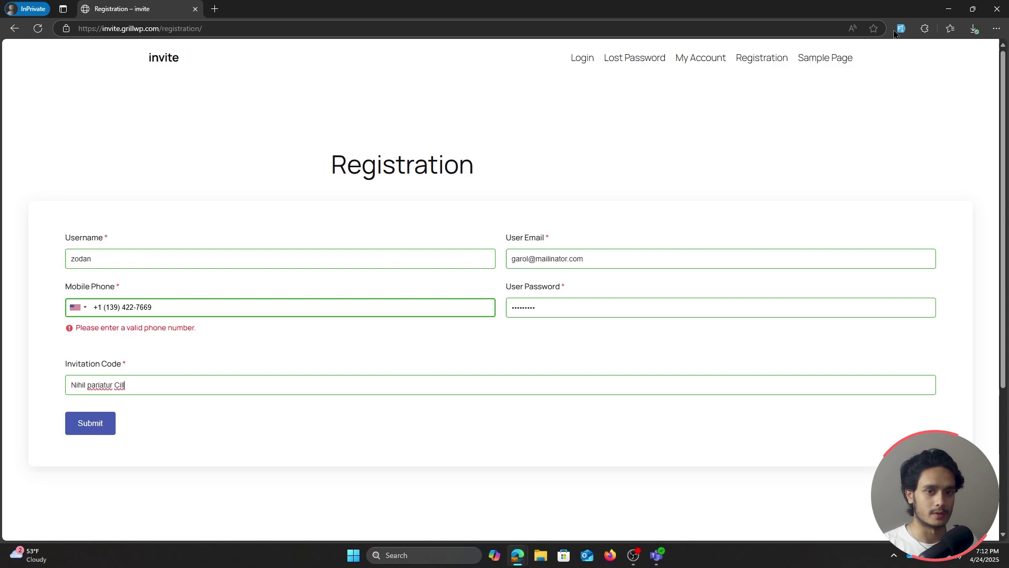
left_click(901, 29)
left_click(901, 29)
left_click(901, 29)
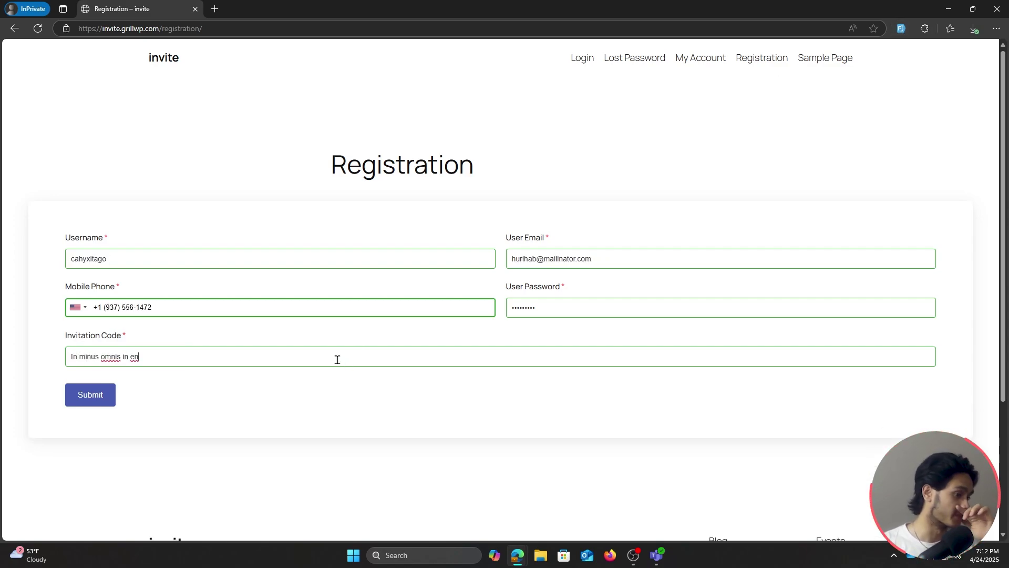
left_click(170, 356)
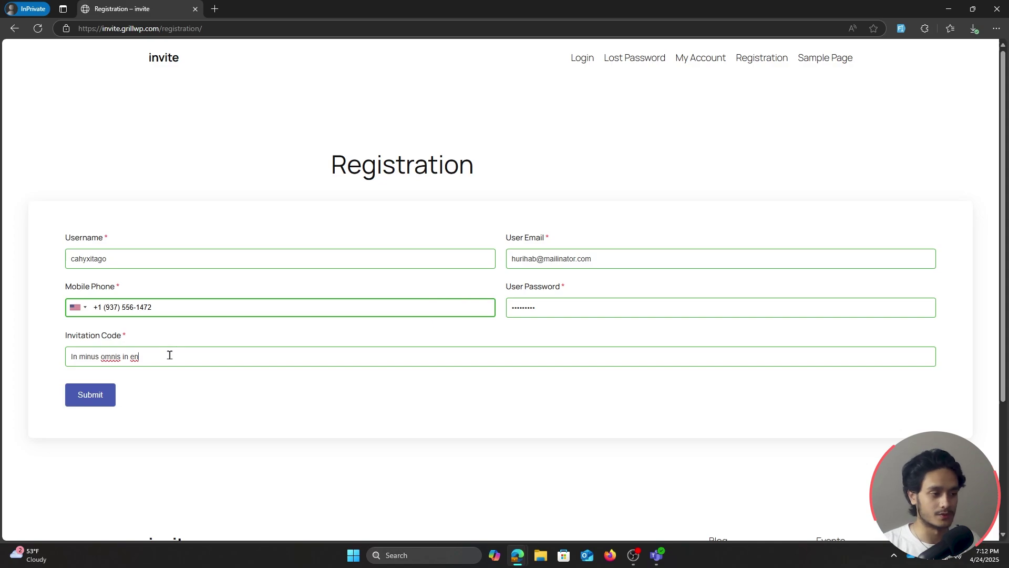
left_click(102, 393)
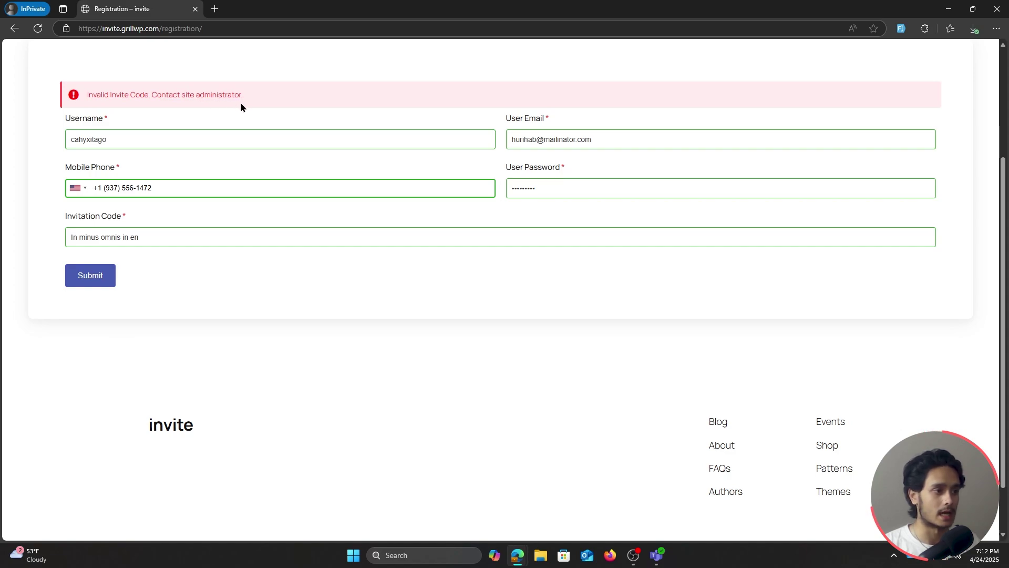
scroll(326, 398, "up", 3)
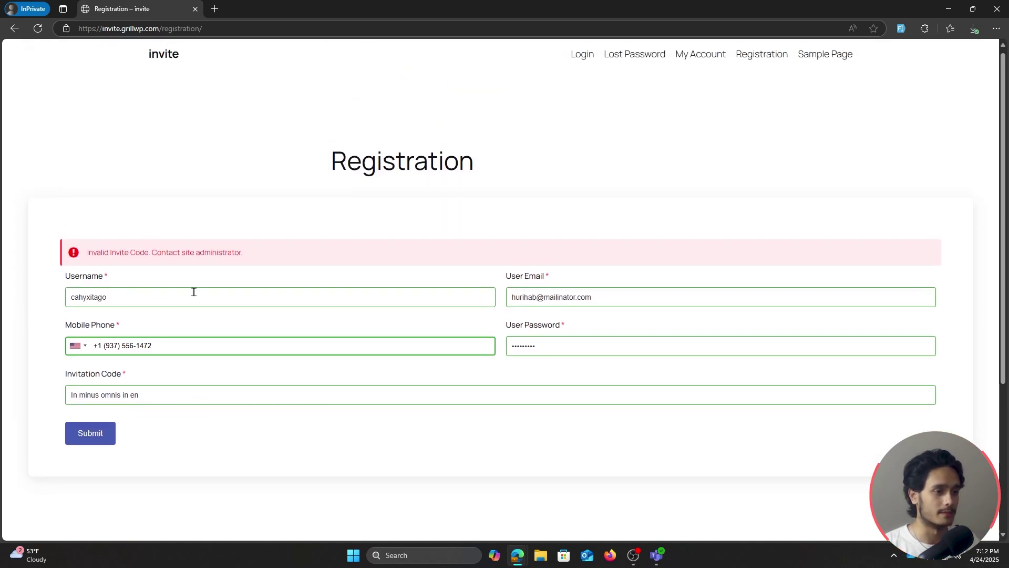
left_click(38, 28)
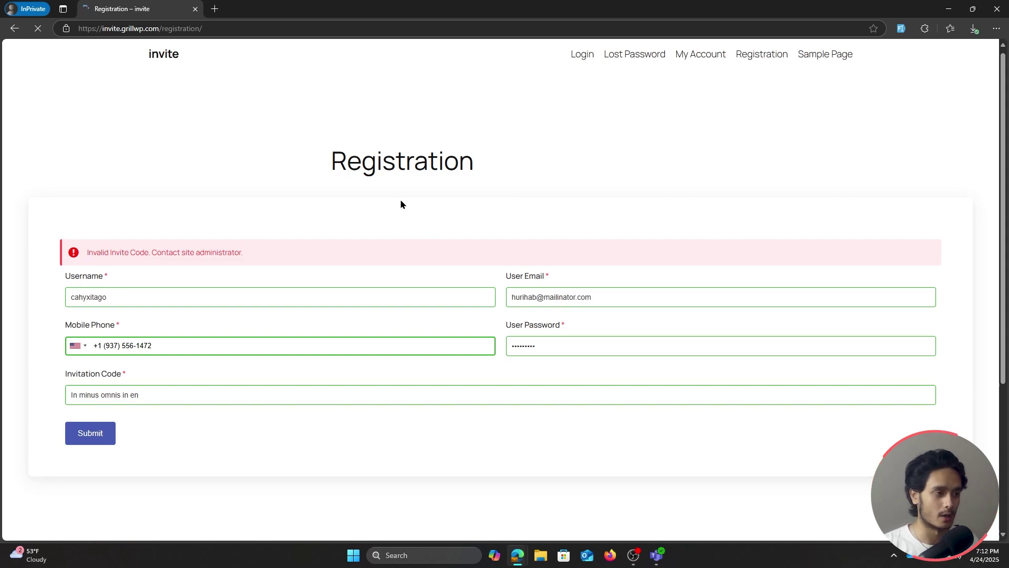
Fill in the username 'test', a test e-mail, a mobile phone number and a password
left_click(179, 256)
type("test")
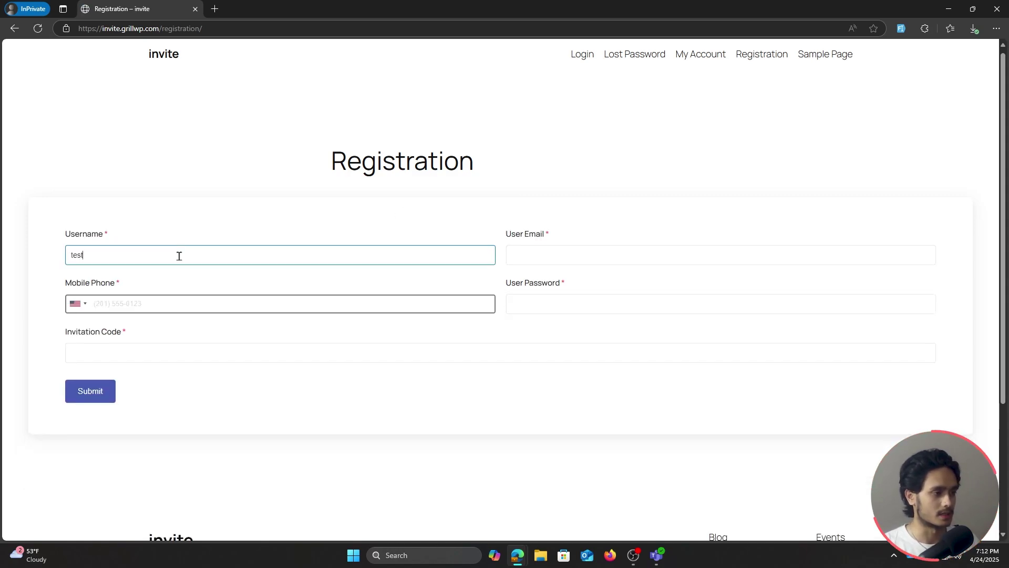
left_click(533, 254)
type("t")
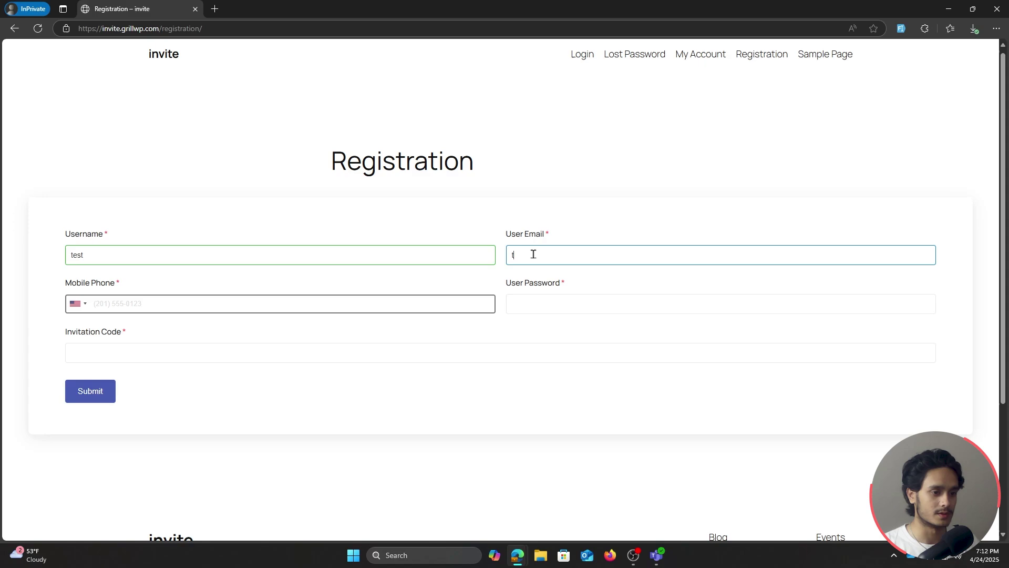
type("est@test")
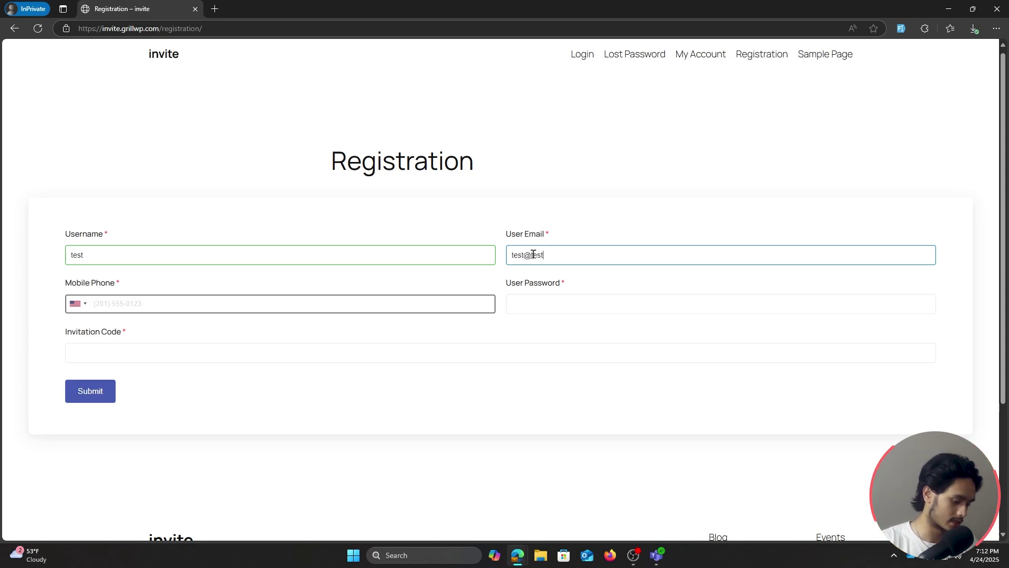
type(".com")
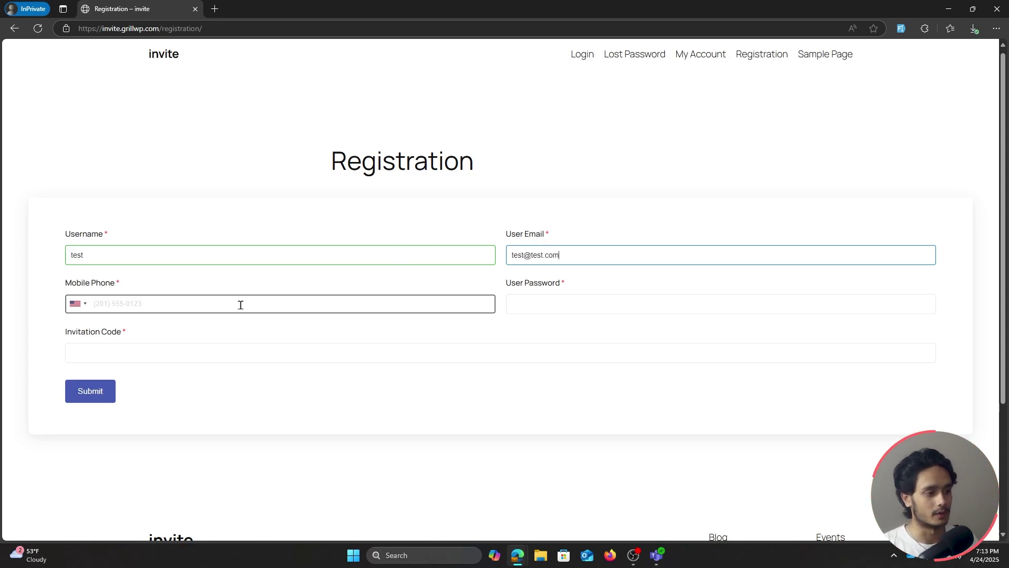
left_click(239, 305)
type("879879879465")
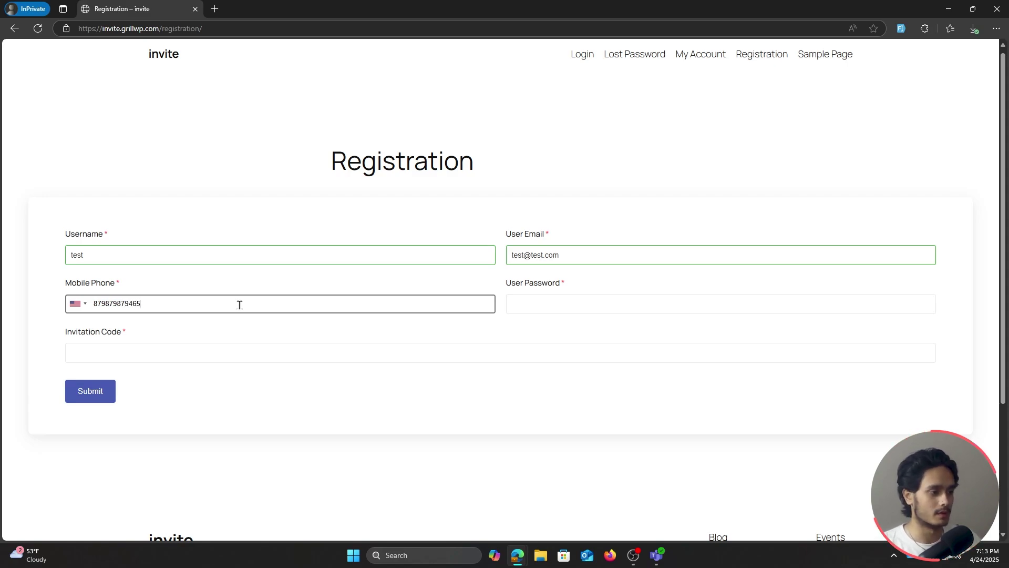
key("BackSpace")
left_click(567, 301)
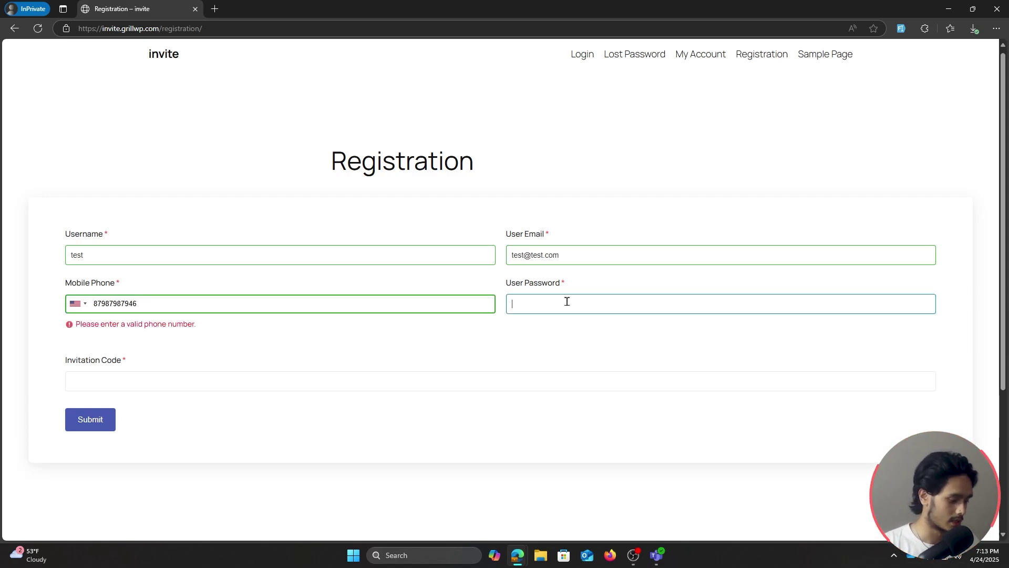
type("test123")
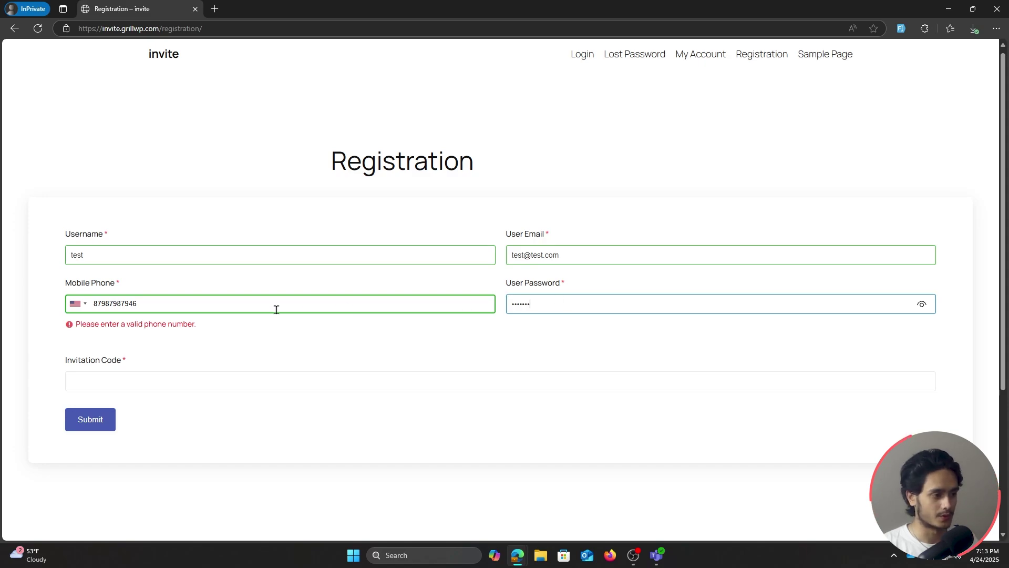
Replace the invalid mobile phone number with a valid US phone number
left_click(267, 310)
key("BackSpace")
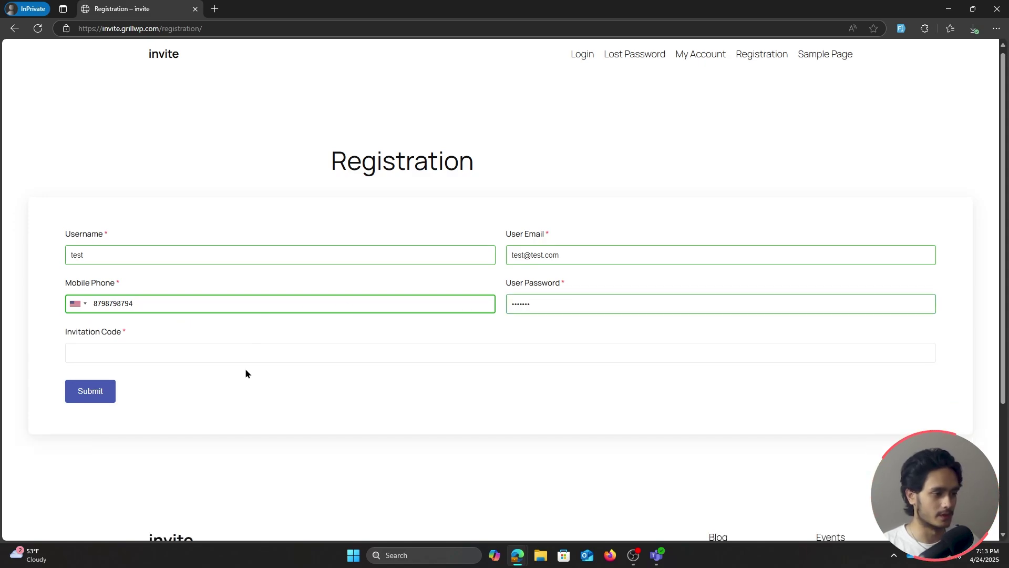
left_click(194, 353)
left_click(149, 303)
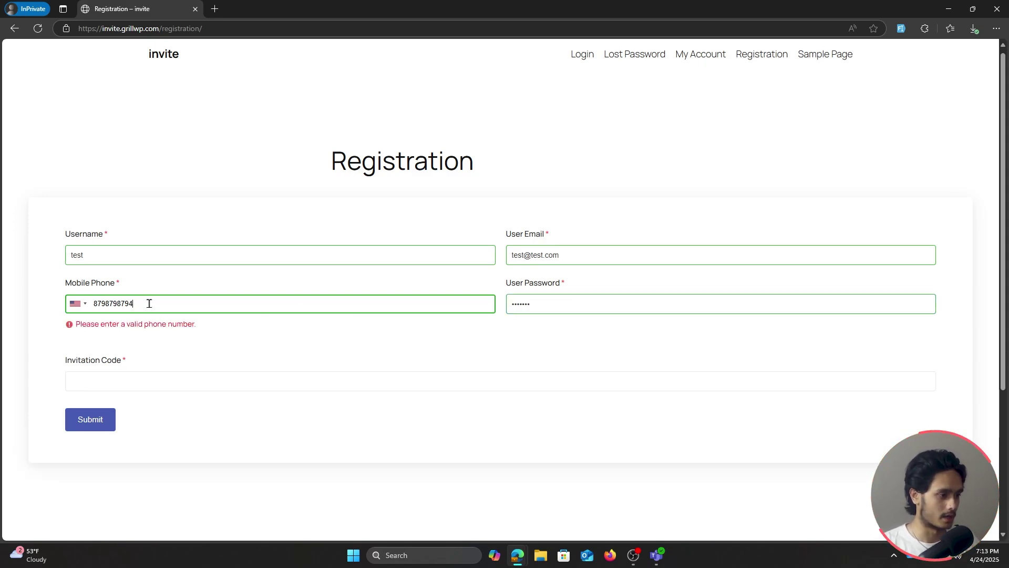
left_click_drag(148, 303, 33, 301)
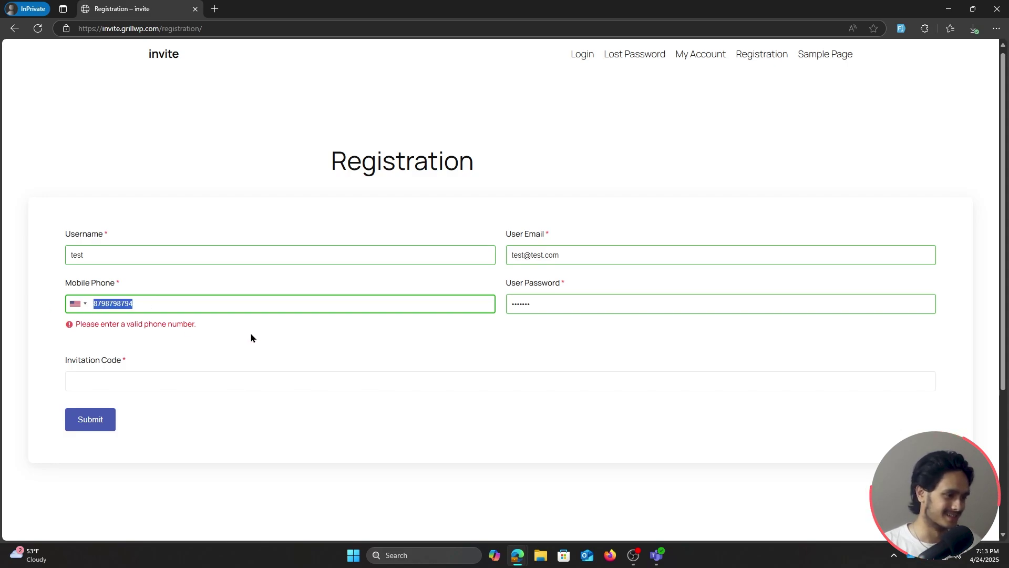
key("BackSpace")
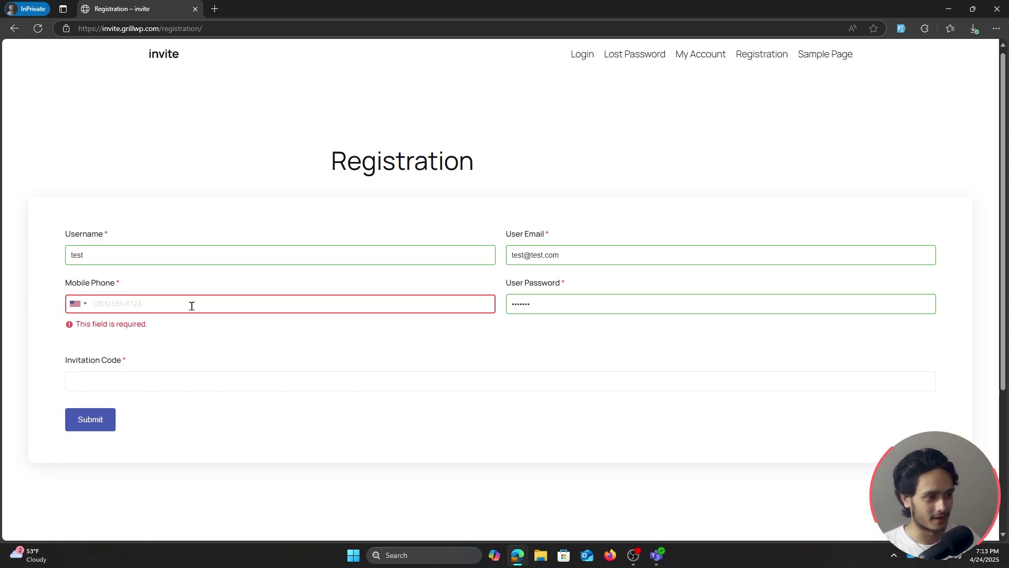
type("20")
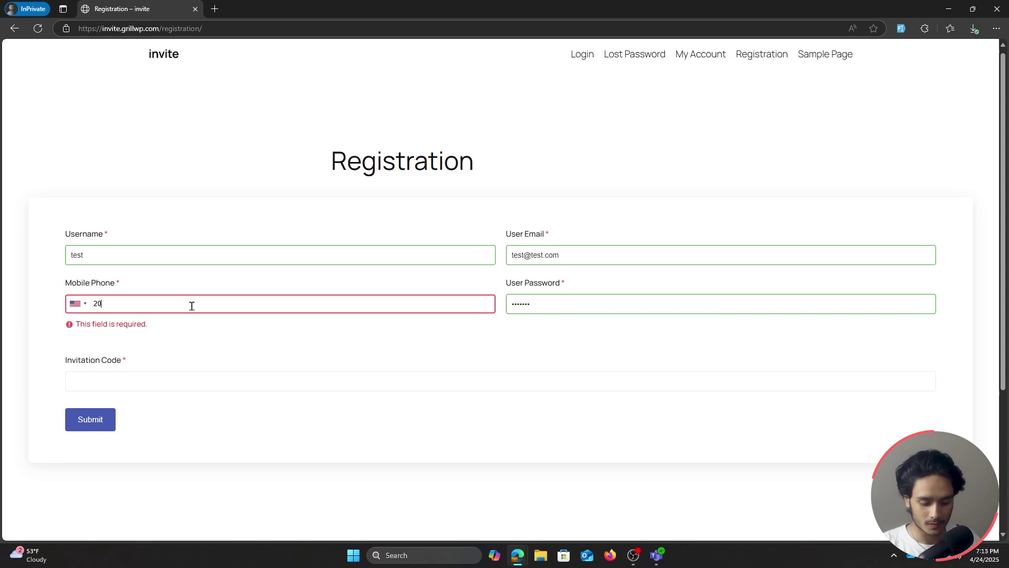
type("15550123")
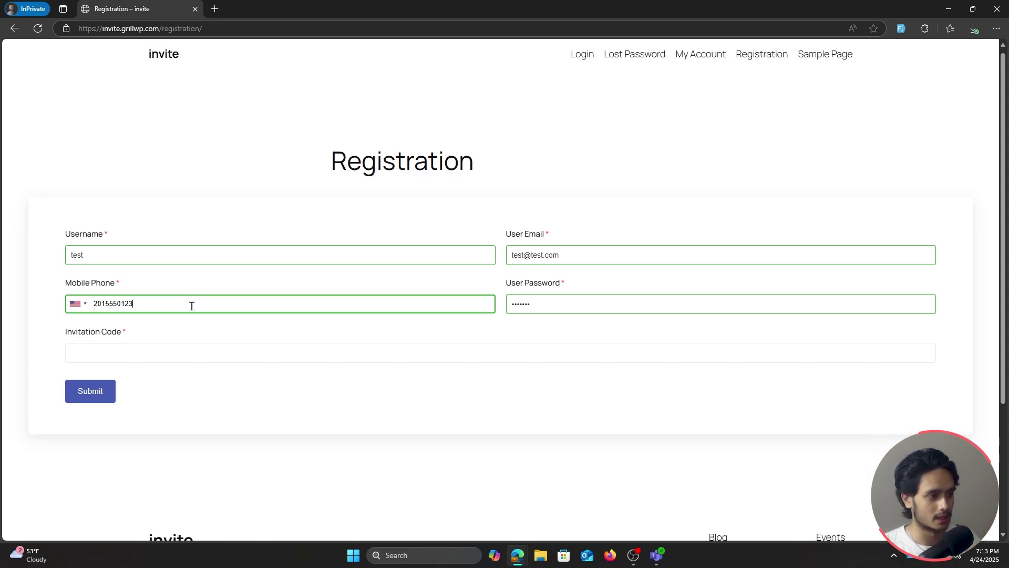
Enter the invitation code 'subscribe' and submit, getting 'User successfully registered.'
left_click(145, 348)
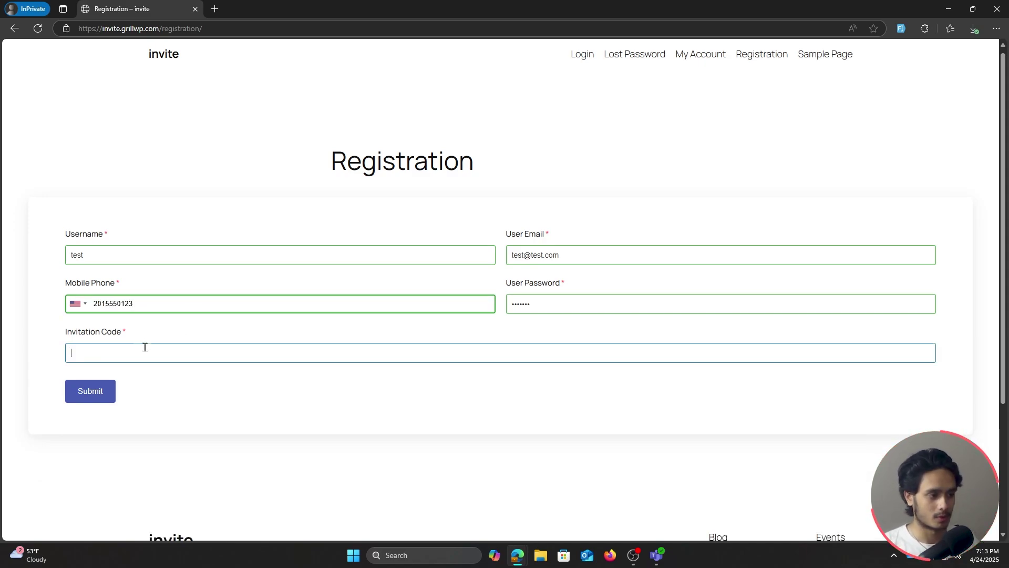
type("subscribe")
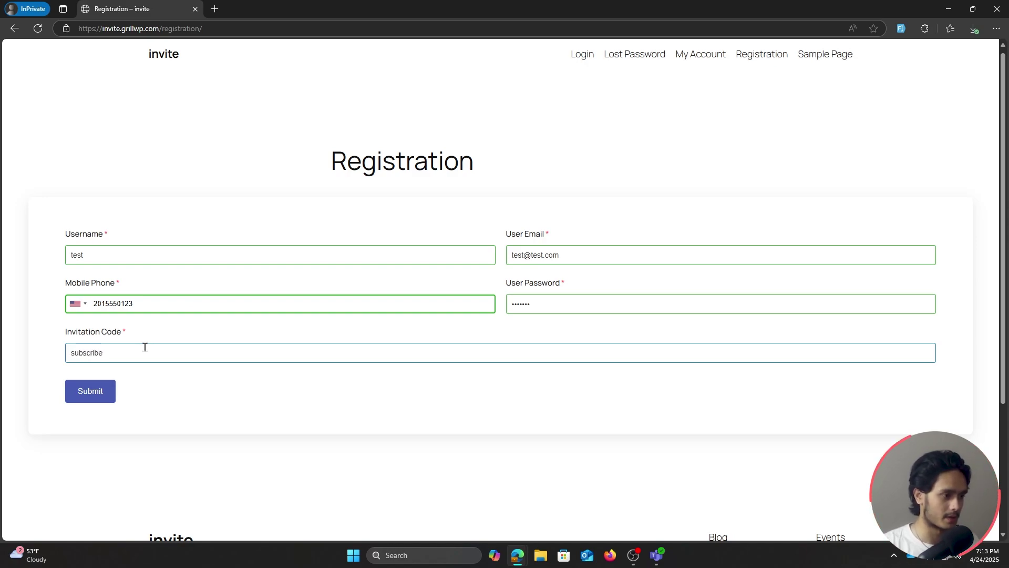
left_click(193, 380)
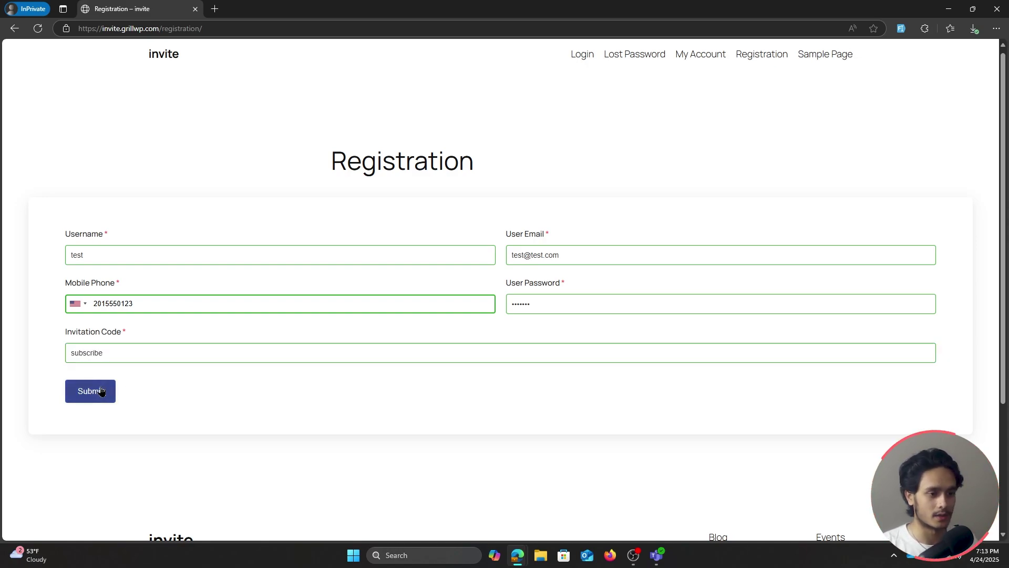
left_click(101, 391)
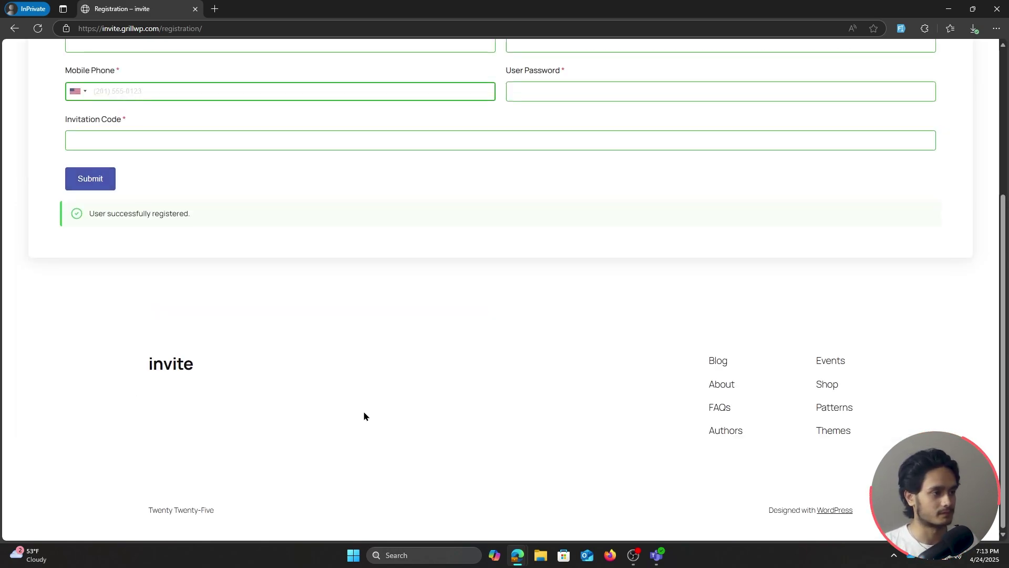
scroll(133, 333, "up", 3)
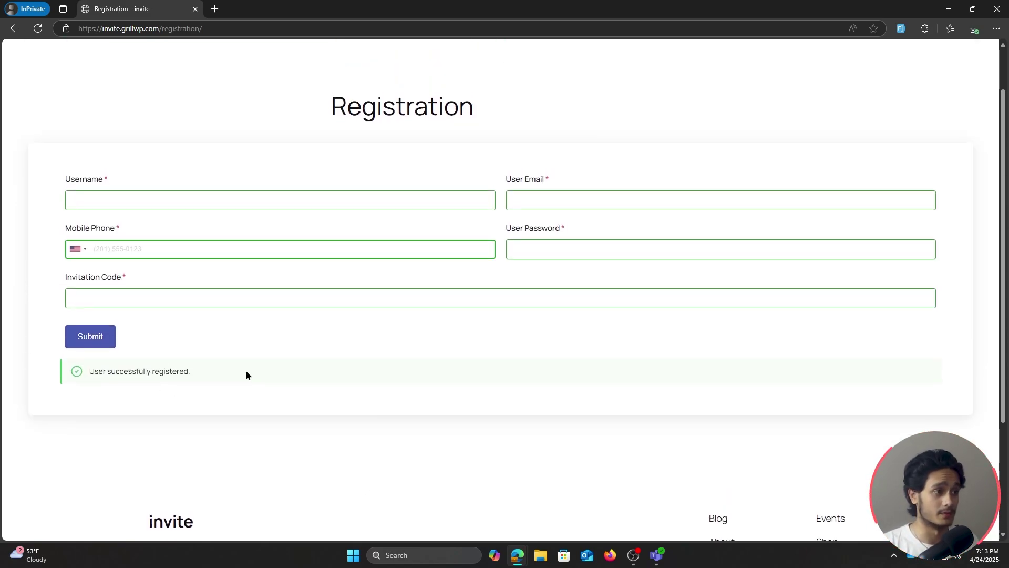
scroll(246, 374, "up", 1)
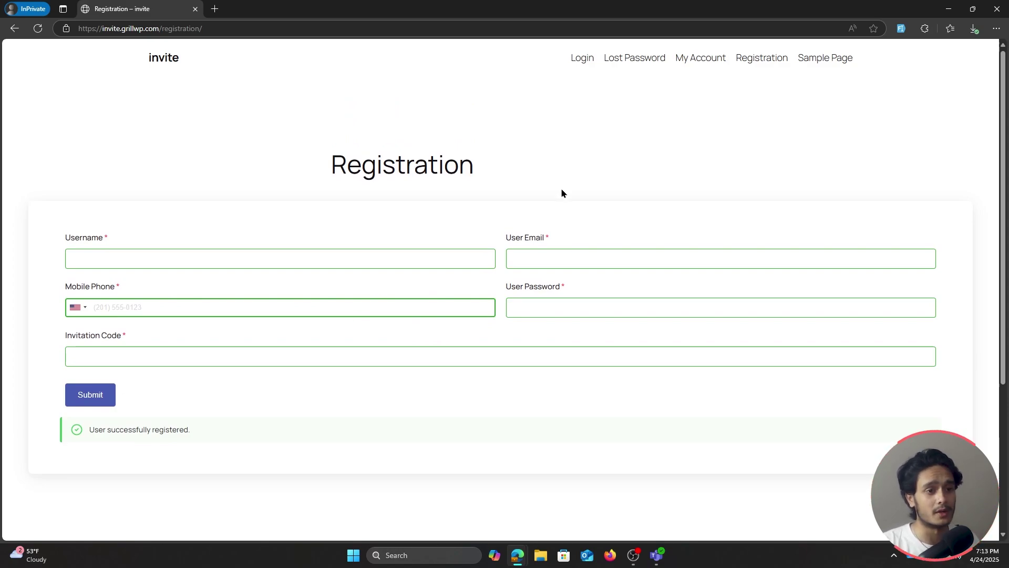
Log in as the new 'test' user with its password and Remember Me ticked
left_click(583, 59)
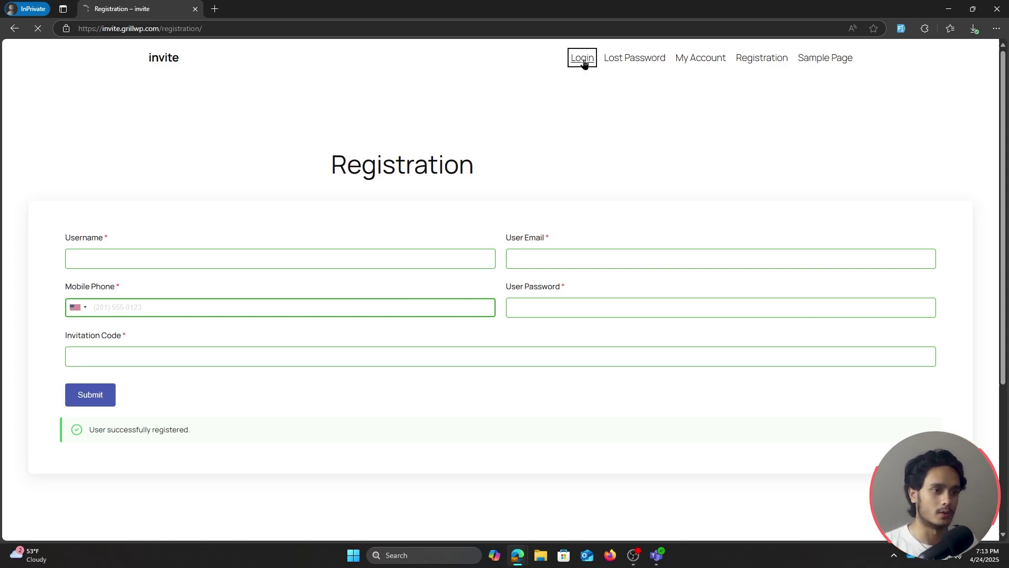
type("test")
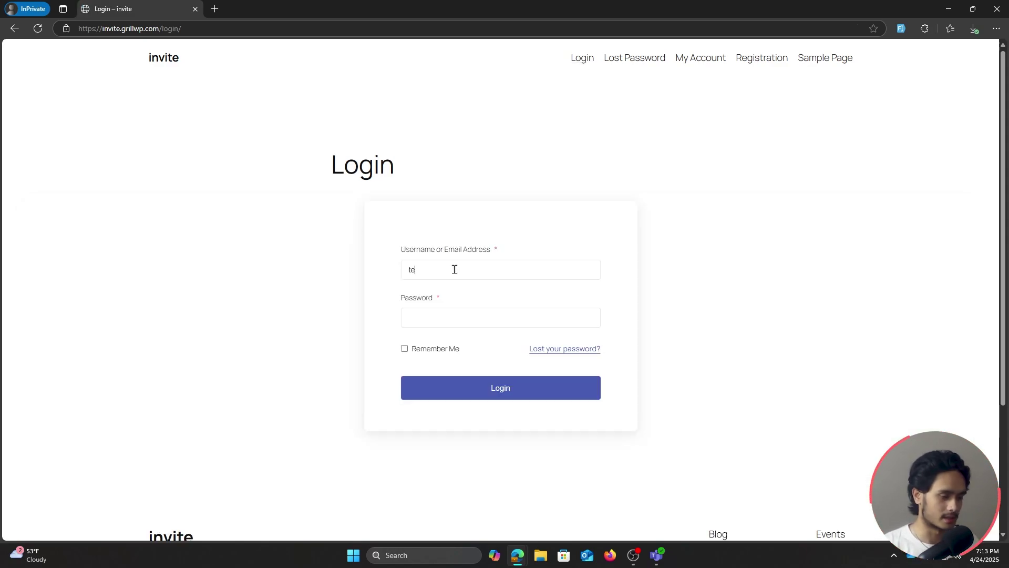
left_click(447, 314)
type("test123")
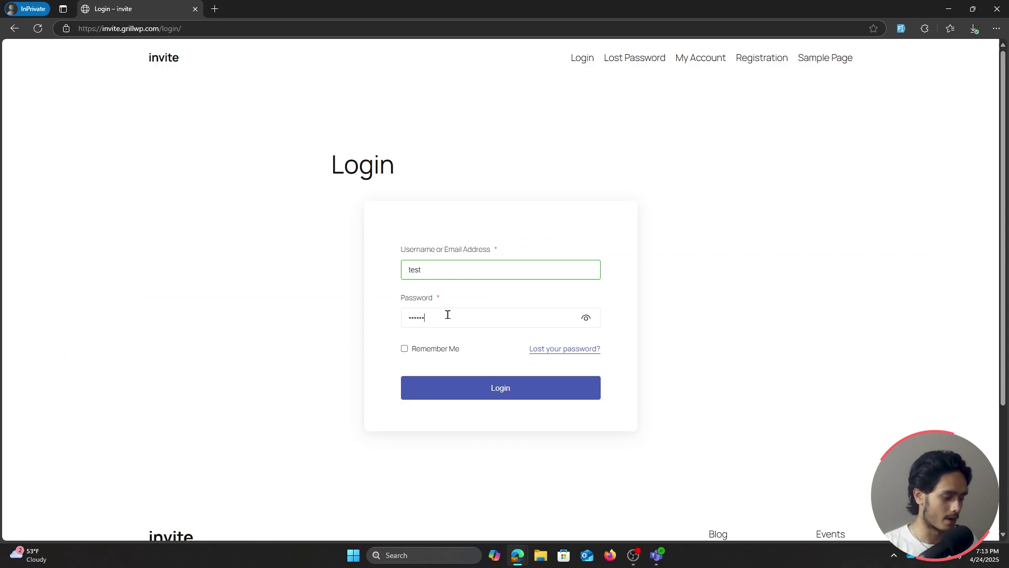
left_click(404, 349)
left_click(507, 388)
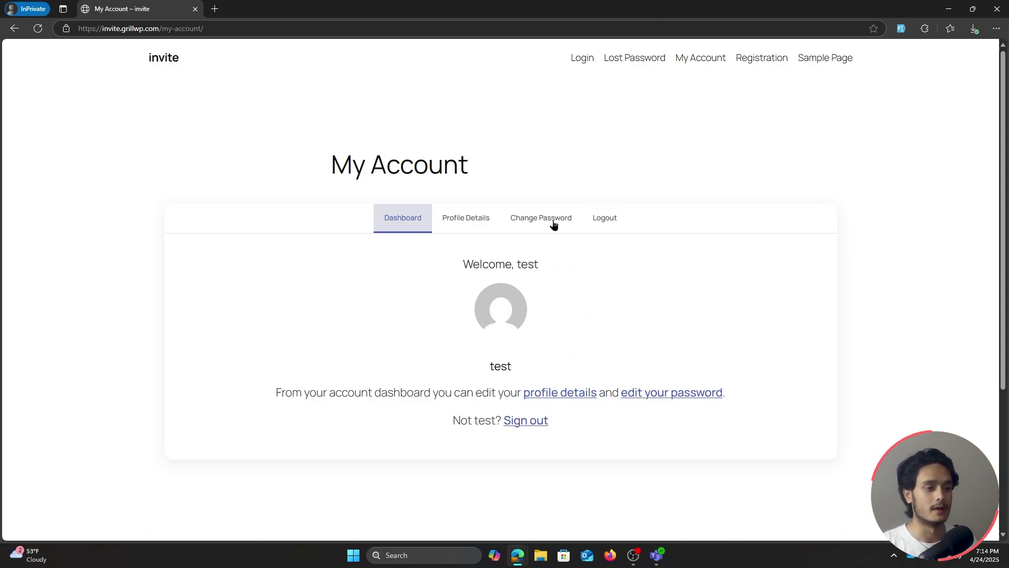
Open Profile Details and review the saved username, e-mail and mobile phone number
left_click(470, 220)
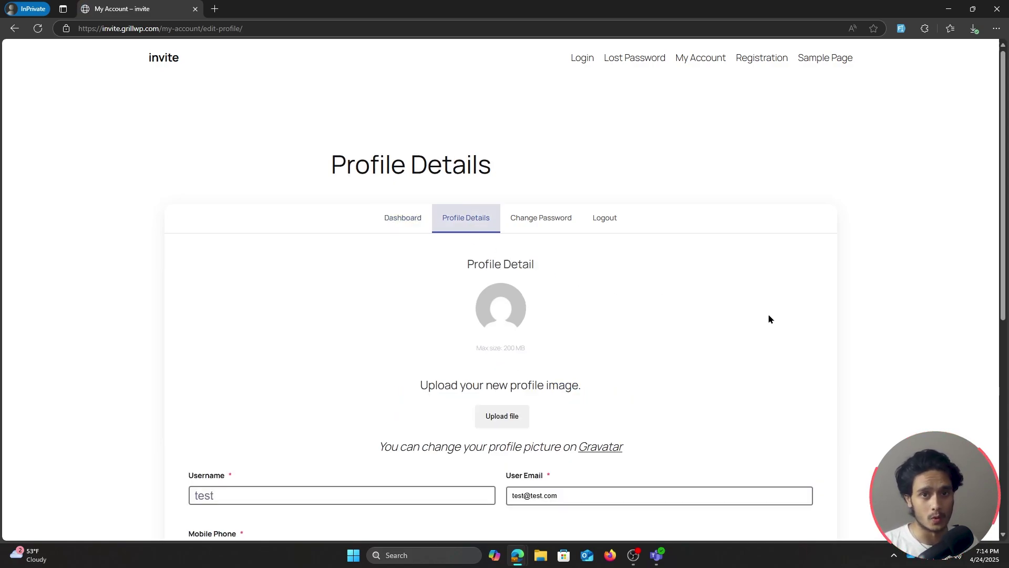
scroll(768, 316, "down", 1)
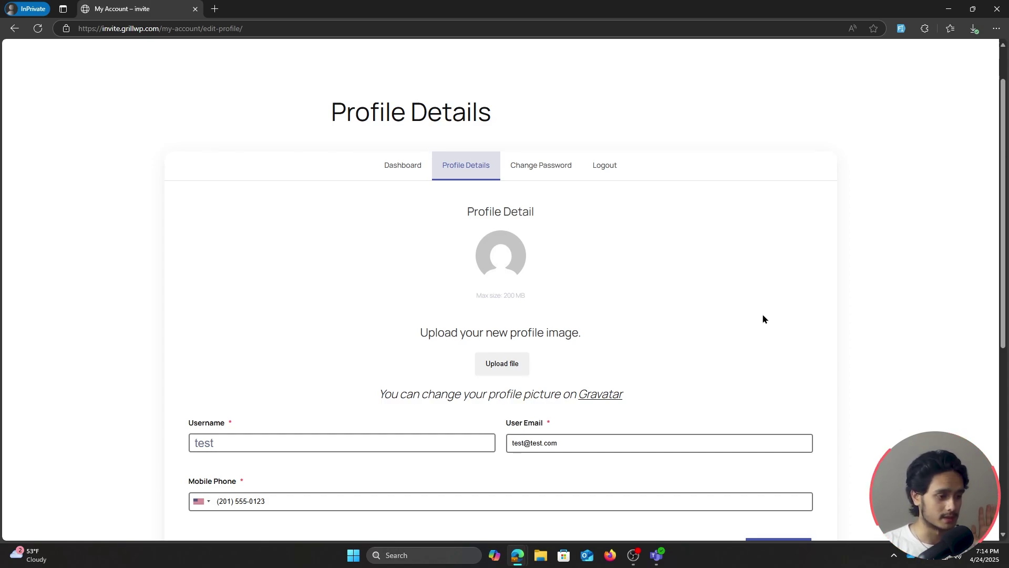
scroll(860, 273, "up", 1)
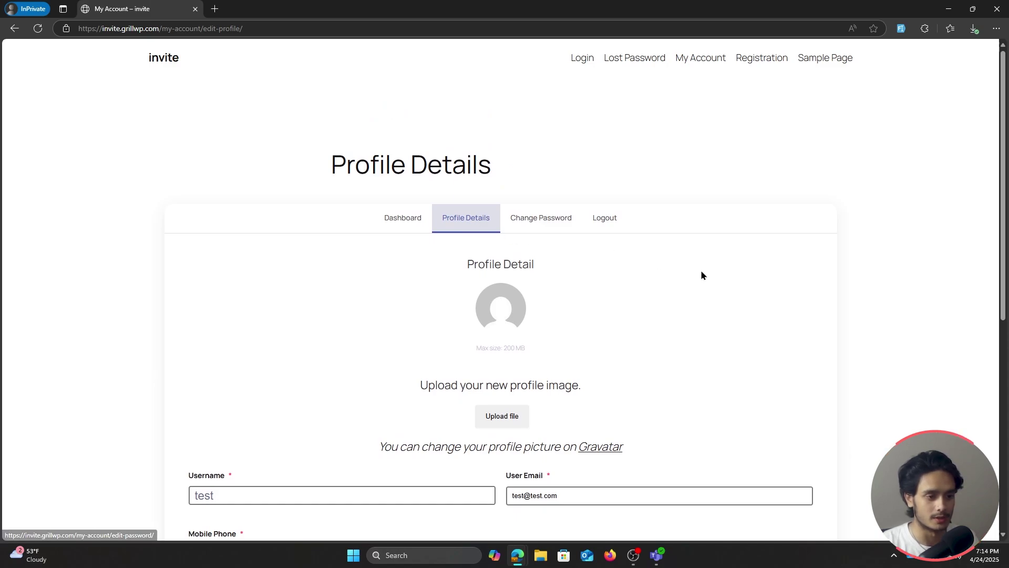
scroll(702, 270, "down", 1)
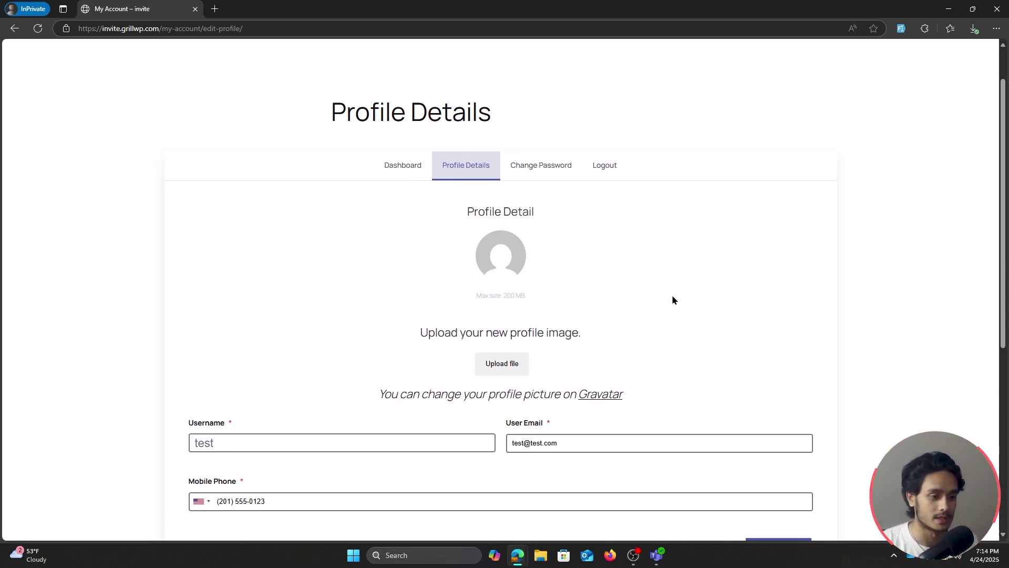
scroll(679, 298, "up", 1)
scroll(685, 297, "down", 2)
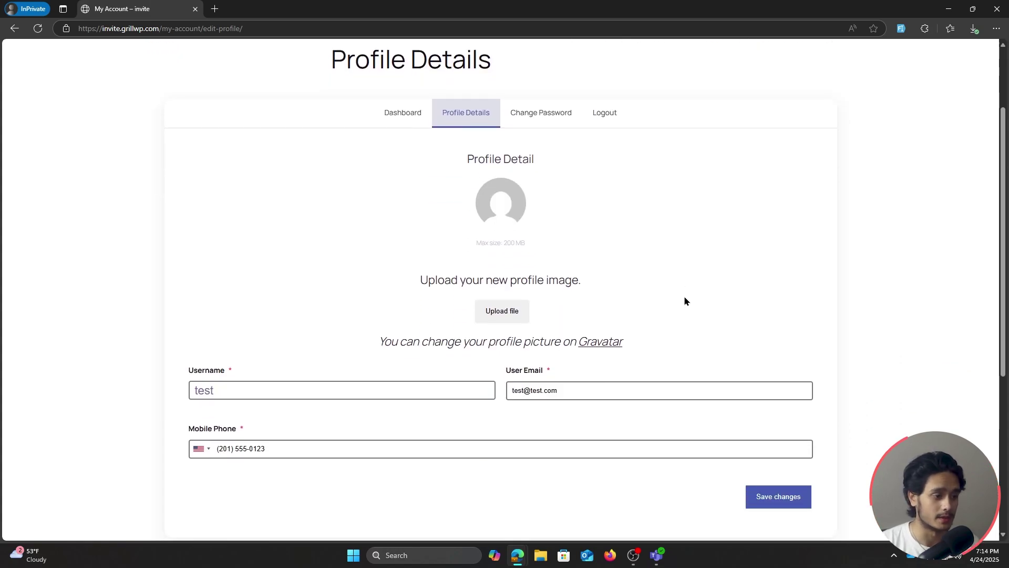
scroll(678, 363, "up", 1)
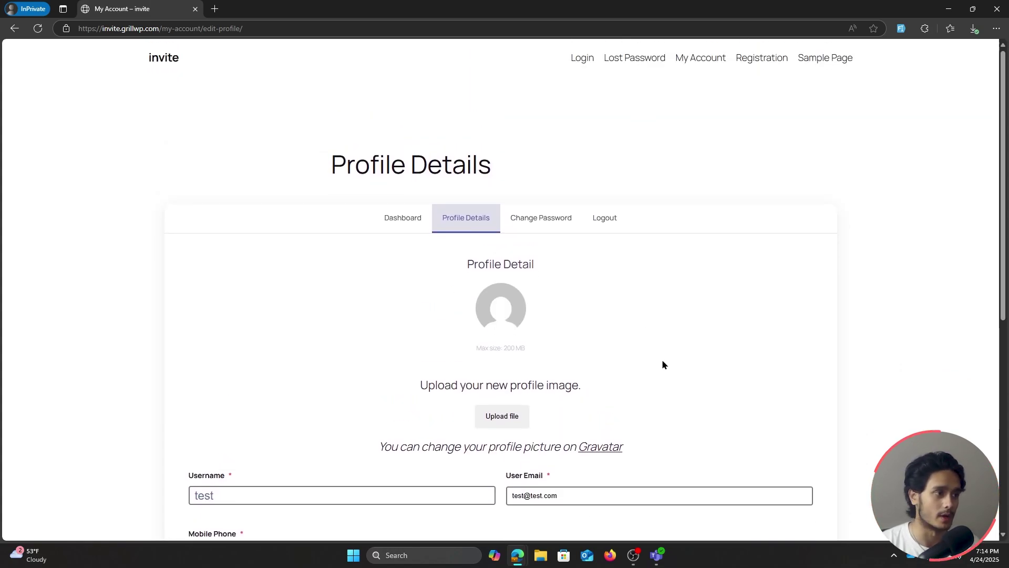
double_click(479, 7)
left_click(590, 69)
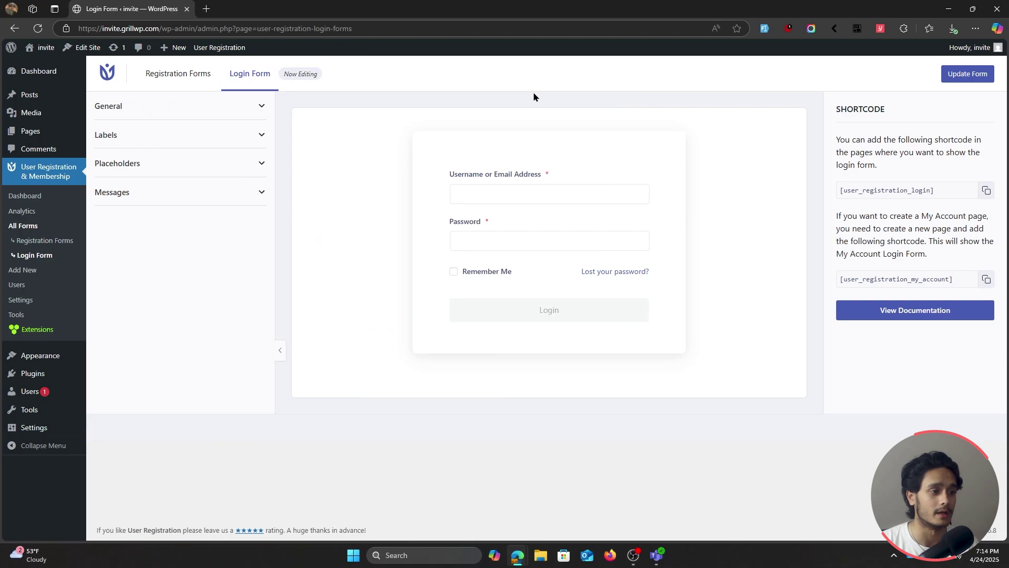
left_click(19, 394)
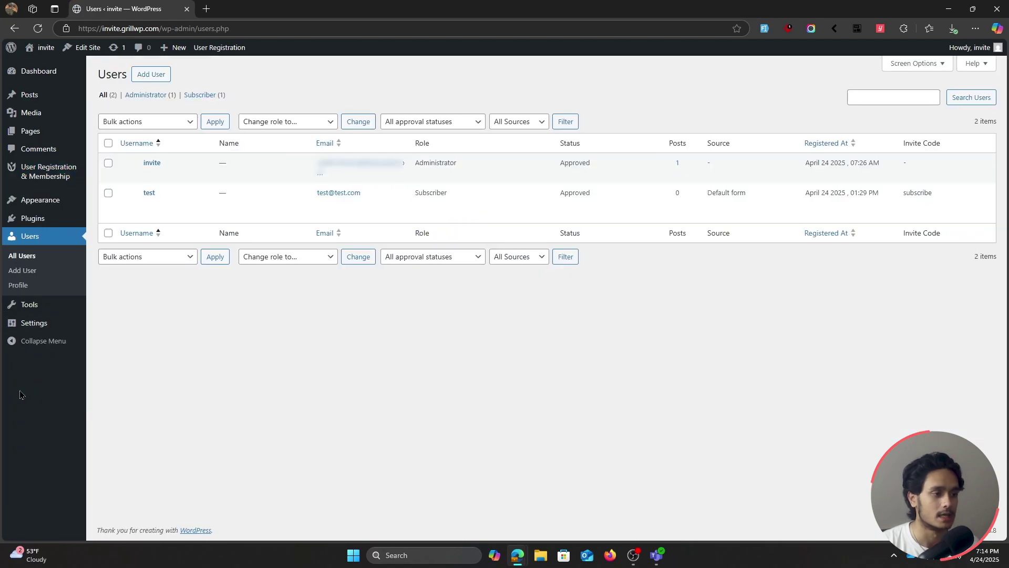
mouse_move(155, 197)
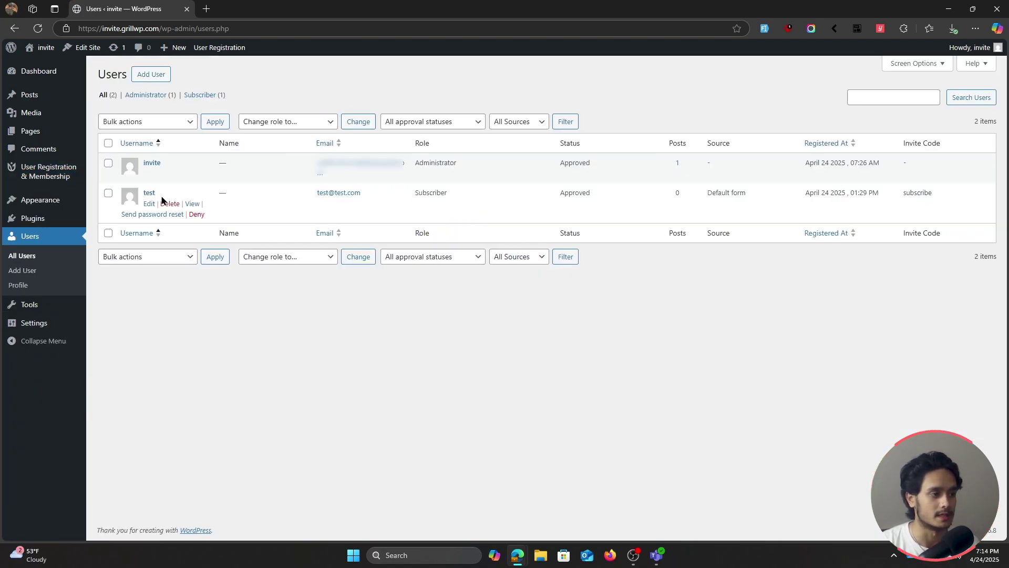
left_click(150, 205)
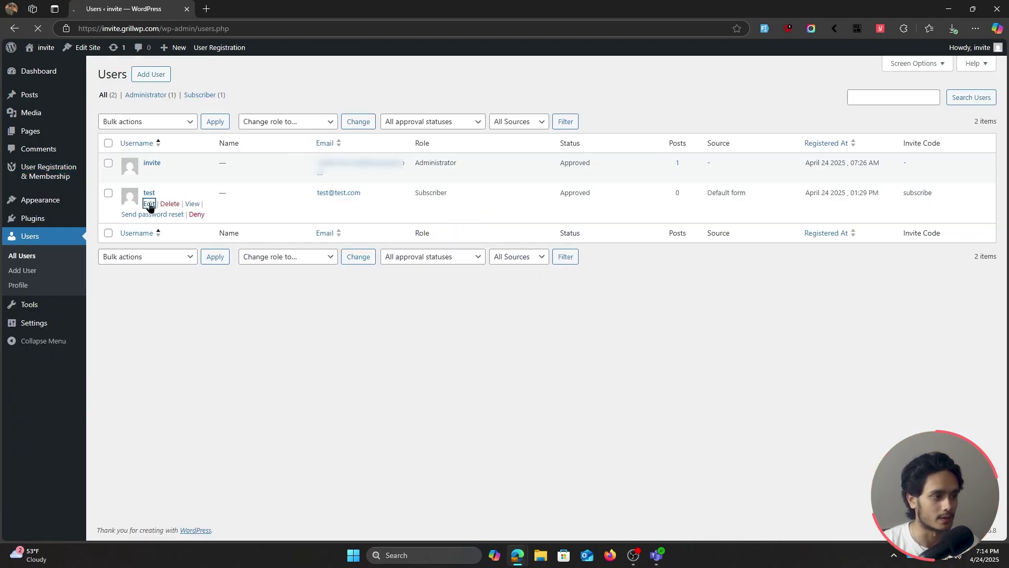
scroll(621, 289, "down", 8)
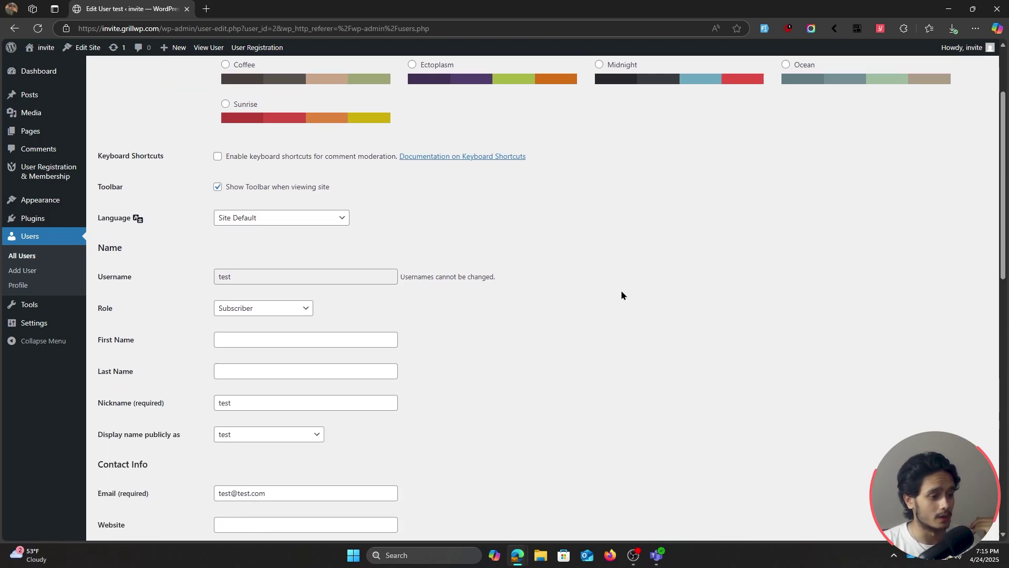
scroll(622, 296, "down", 4)
scroll(621, 298, "down", 1)
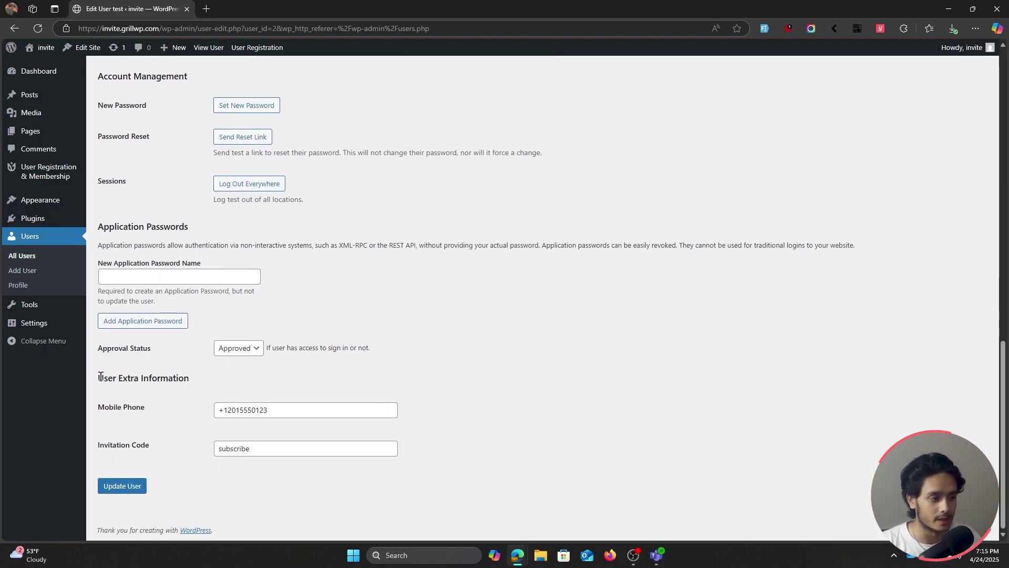
left_click_drag(100, 377, 202, 385)
left_click(167, 380)
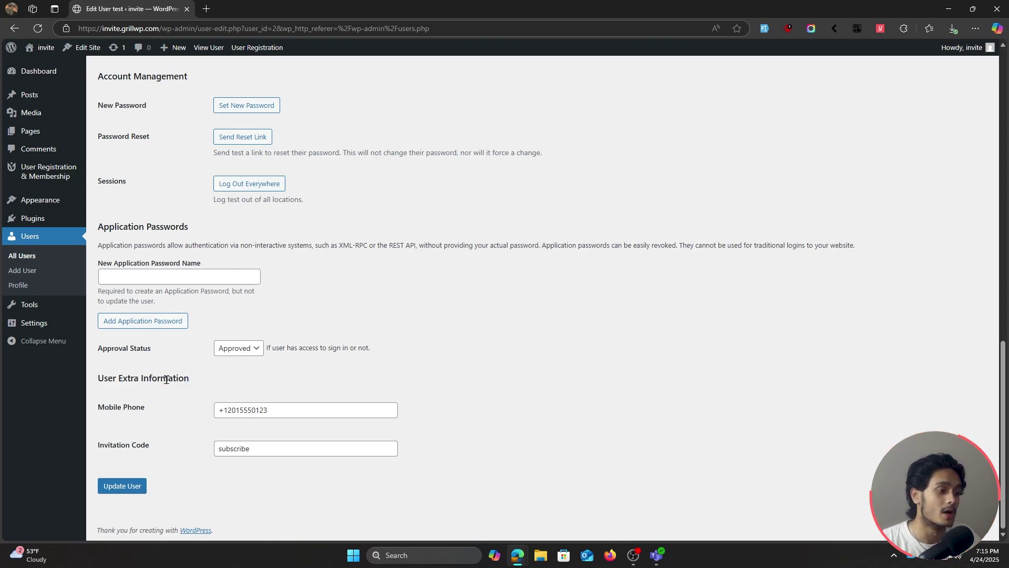
left_click_drag(425, 458, 99, 406)
left_click(514, 419)
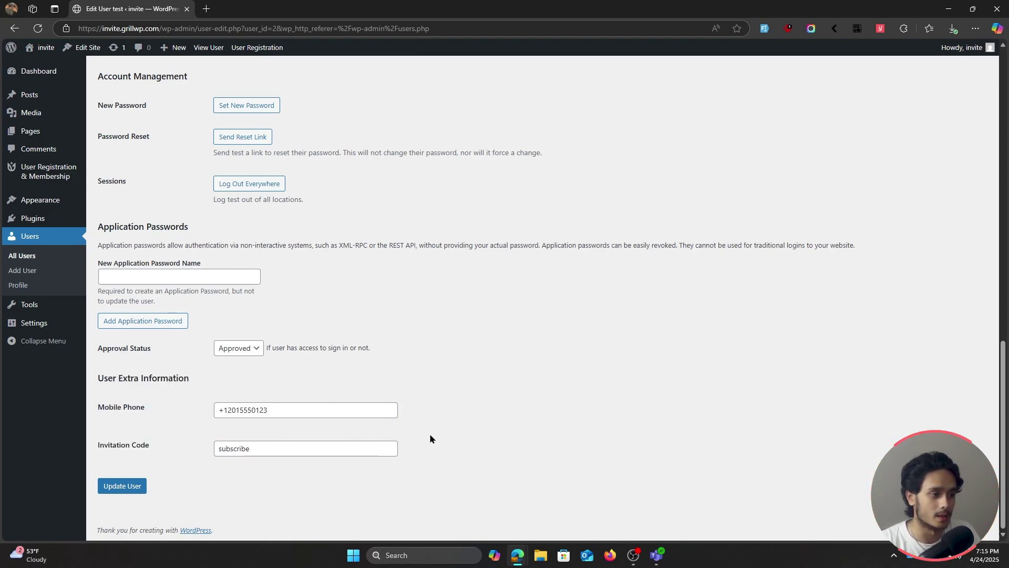
scroll(489, 432, "up", 10)
scroll(489, 433, "up", 1)
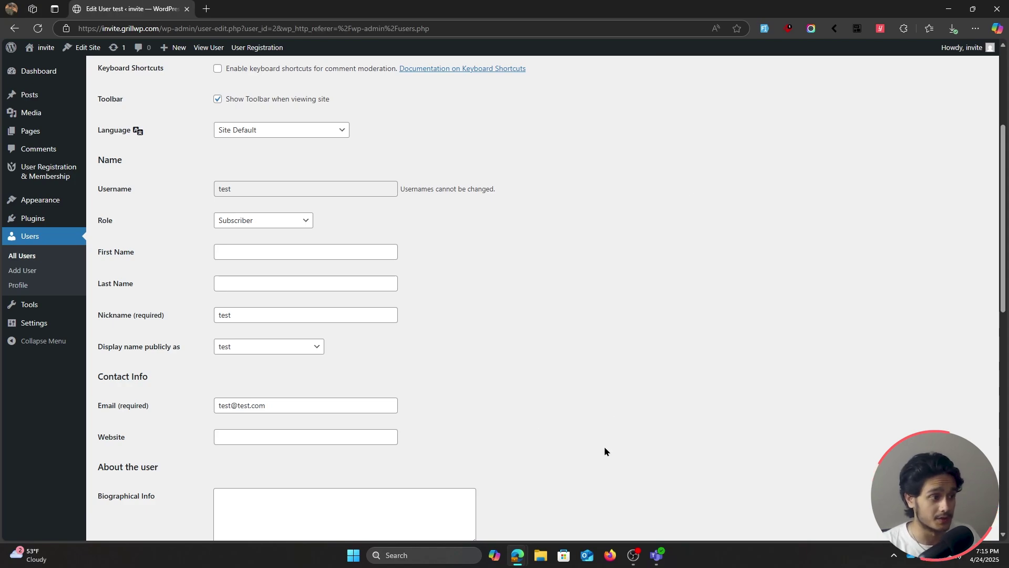
scroll(606, 441, "up", 2)
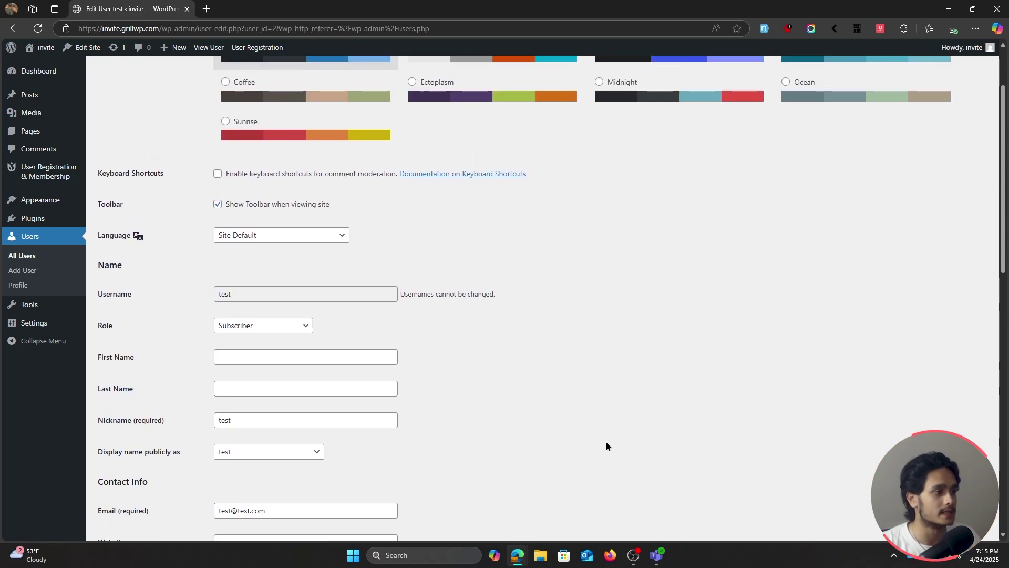
mouse_move(45, 170)
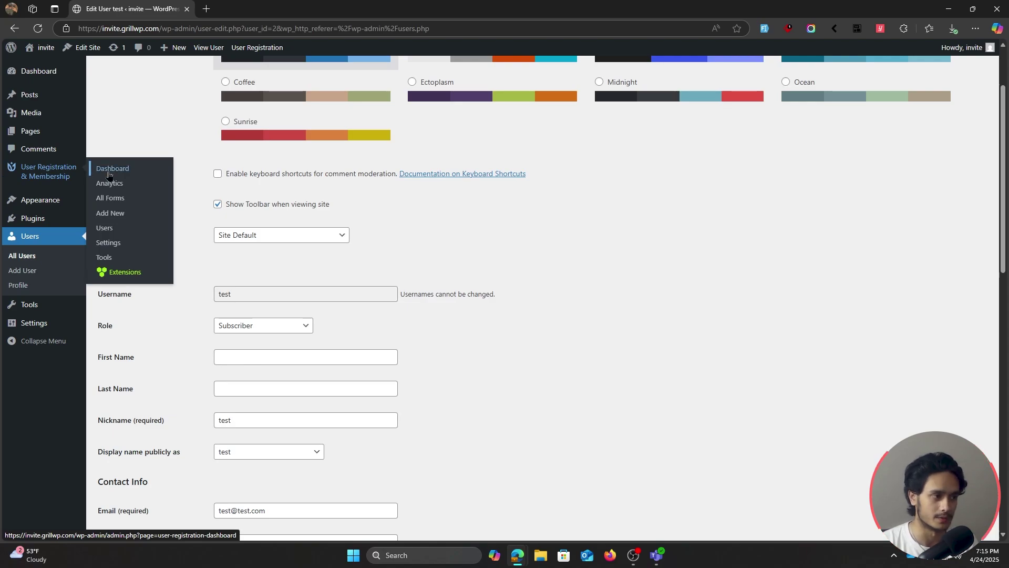
In User Registration settings, review the subscribe code's 1/10 usage, Subscriber role and 2025-04-24 creation date
left_click(126, 247)
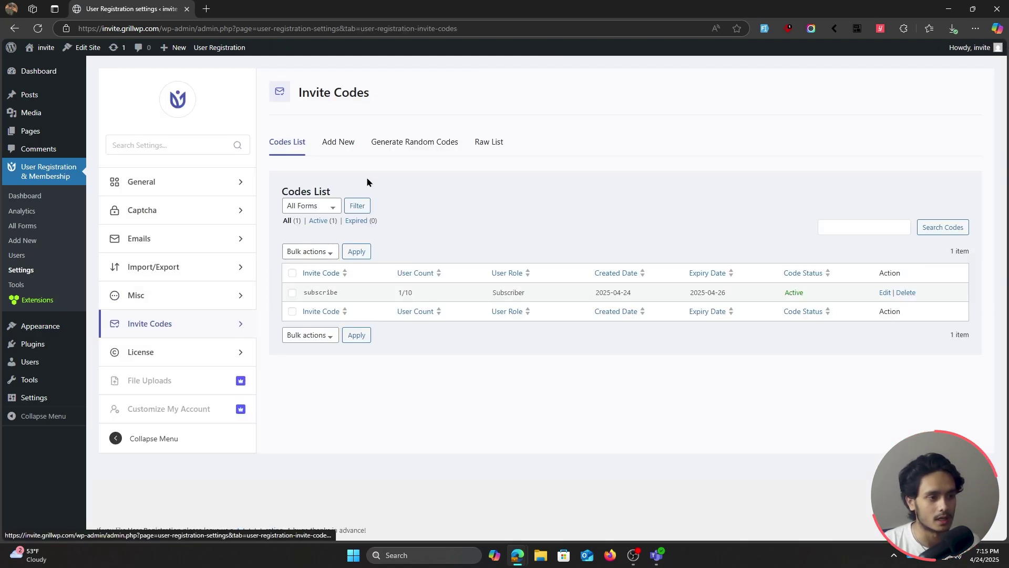
left_click_drag(397, 292, 412, 293)
left_click(428, 296)
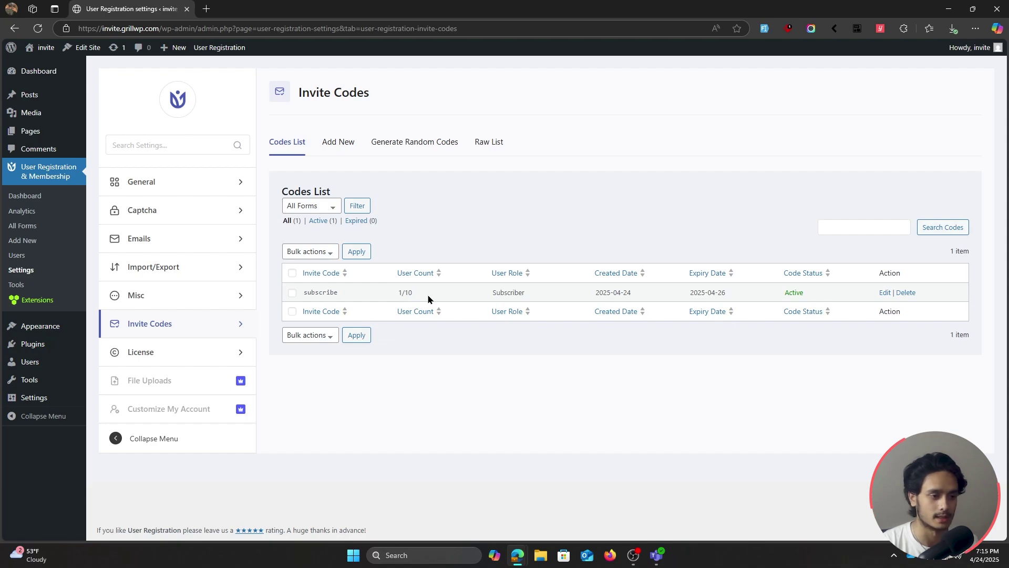
left_click_drag(491, 292, 526, 293)
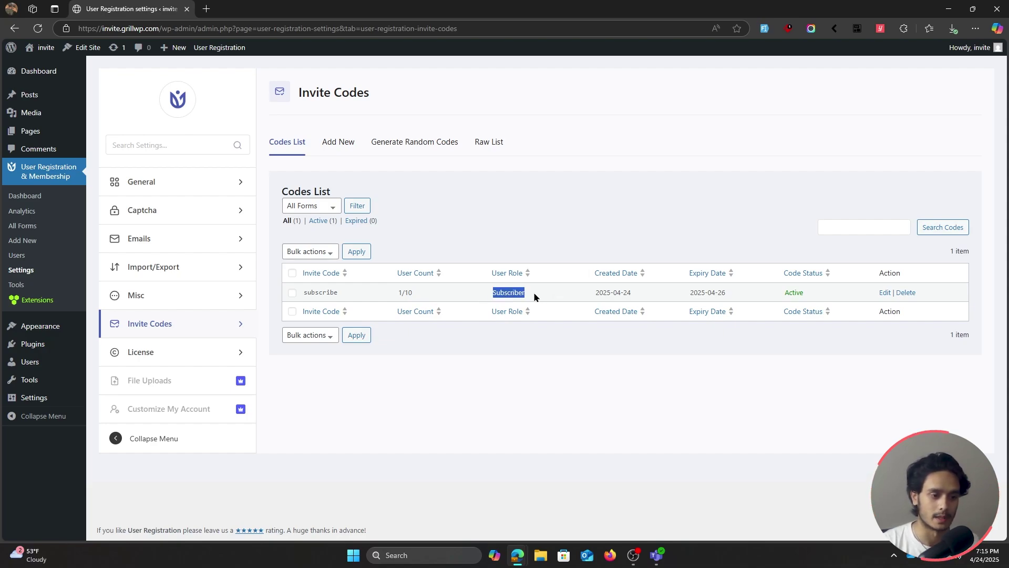
left_click(534, 296)
left_click_drag(594, 292, 729, 297)
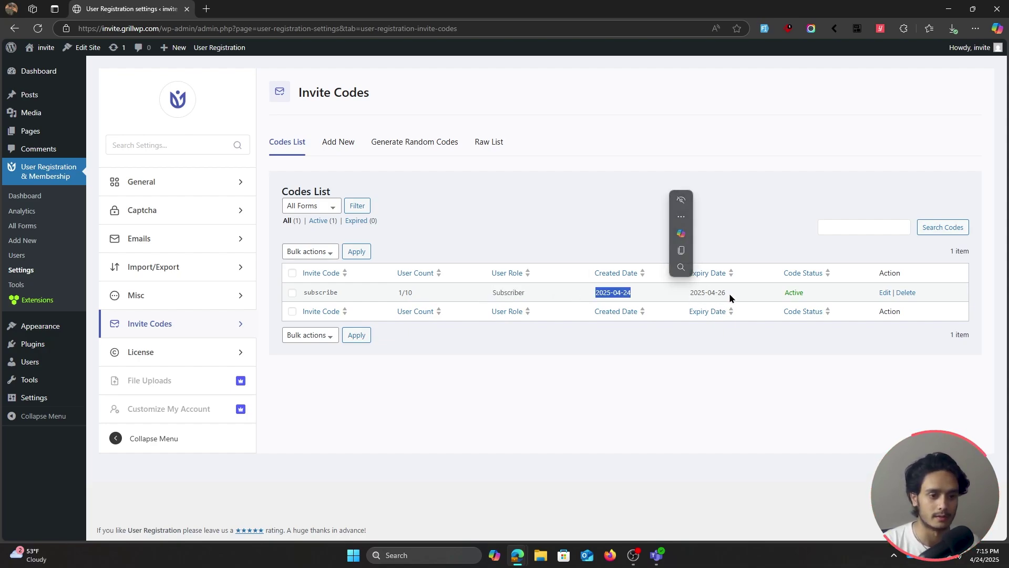
left_click(730, 298)
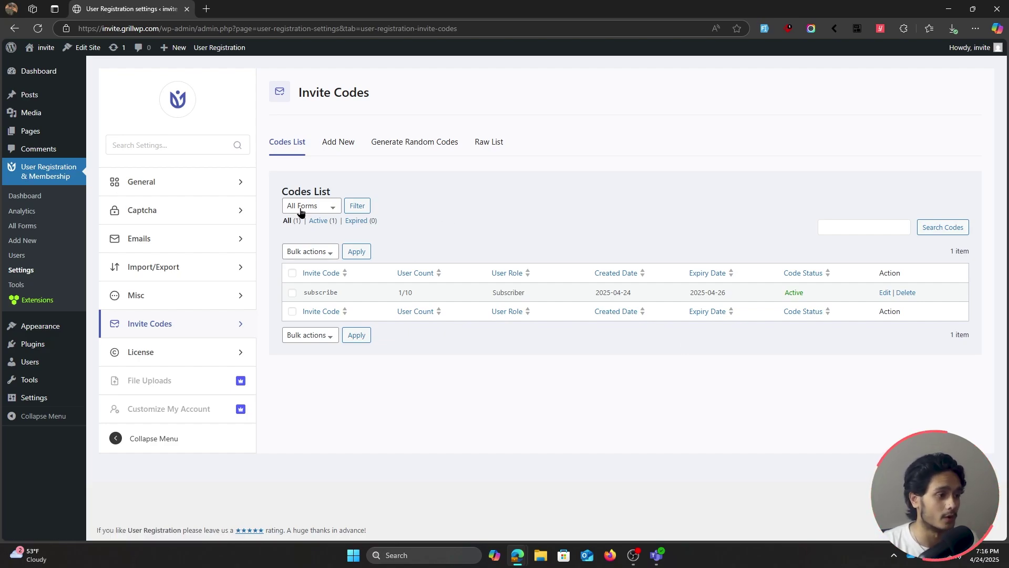
left_click(221, 242)
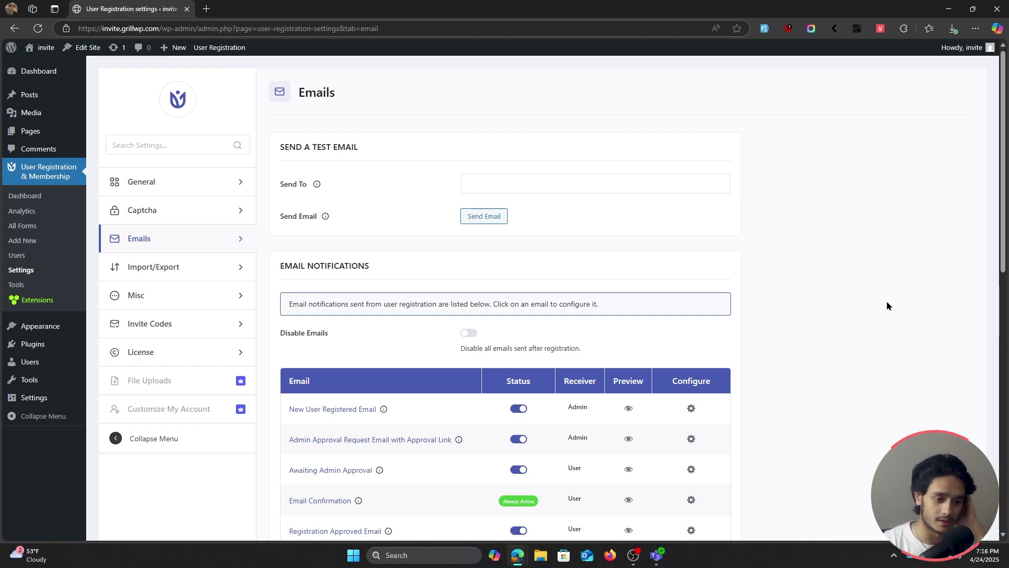
Scroll through the email notifications list, then go to the User Registration & Membership Dashboard
scroll(886, 304, "down", 2)
scroll(751, 297, "down", 1)
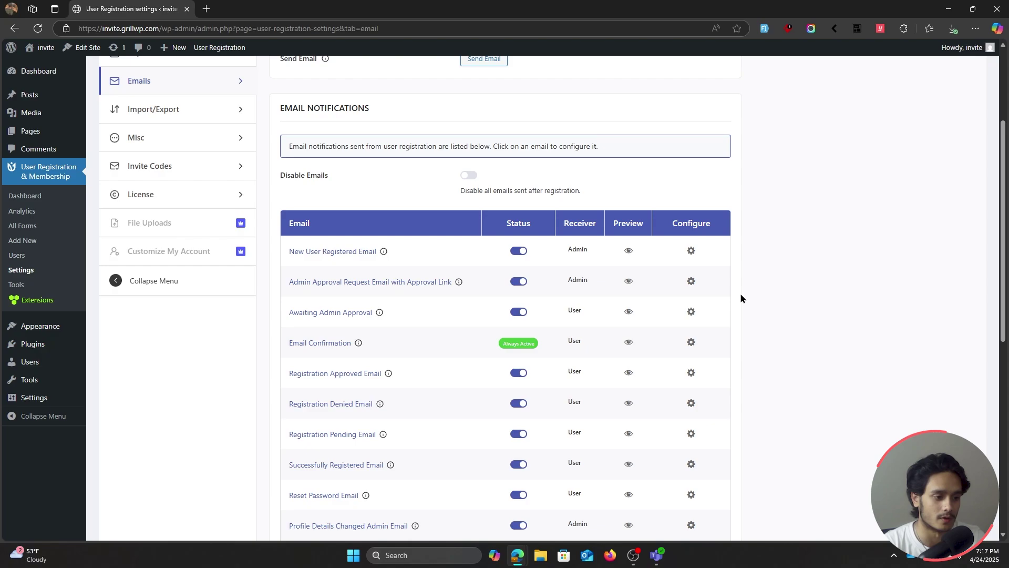
scroll(741, 298, "down", 2)
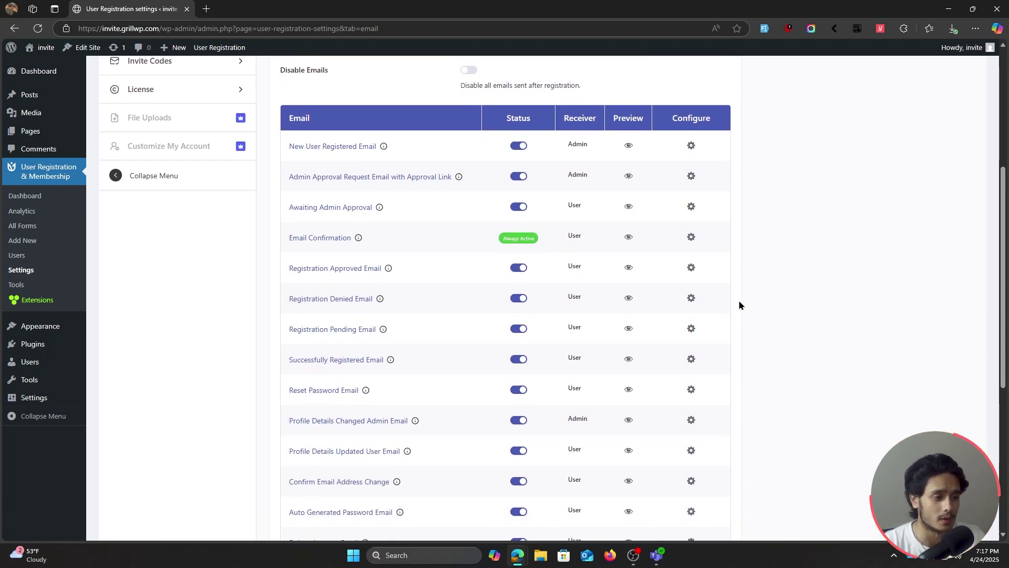
scroll(740, 305, "down", 2)
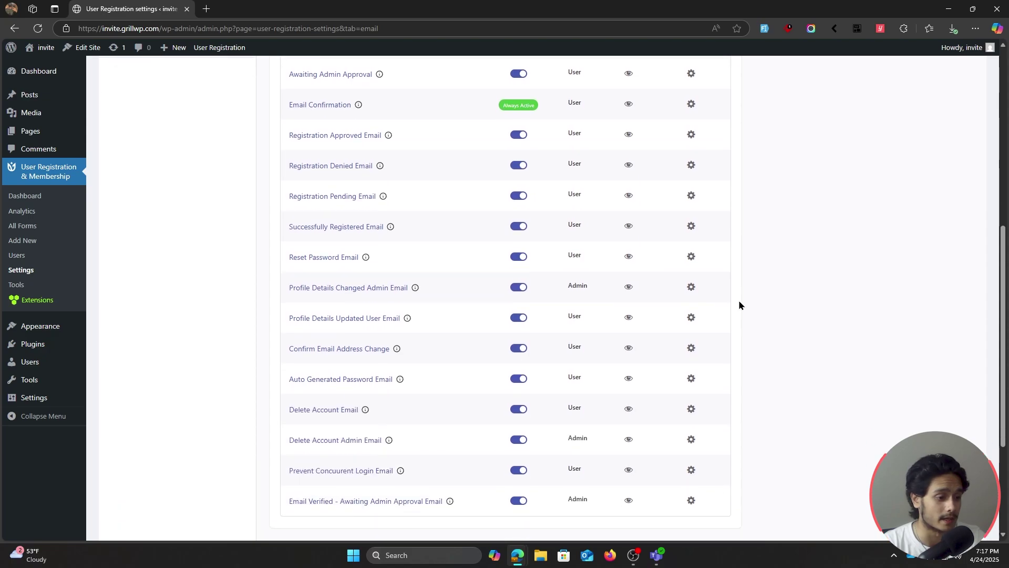
scroll(739, 307, "up", 7)
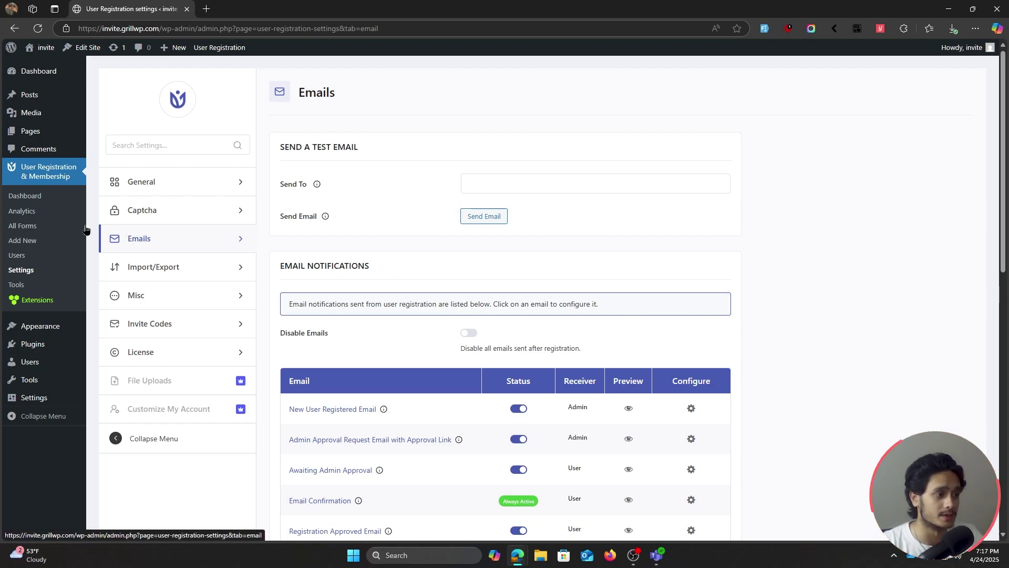
left_click(25, 196)
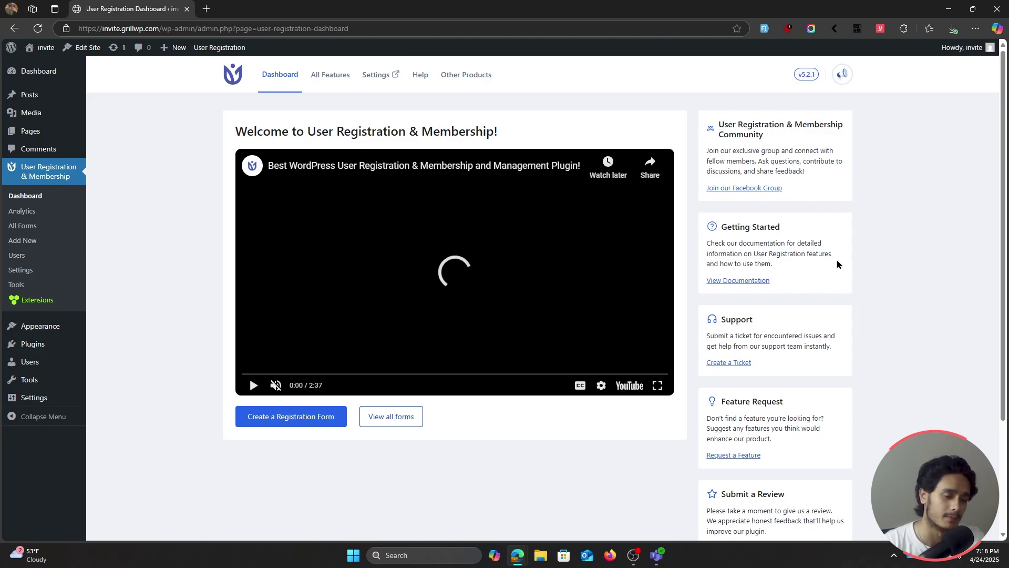
scroll(804, 268, "down", 1)
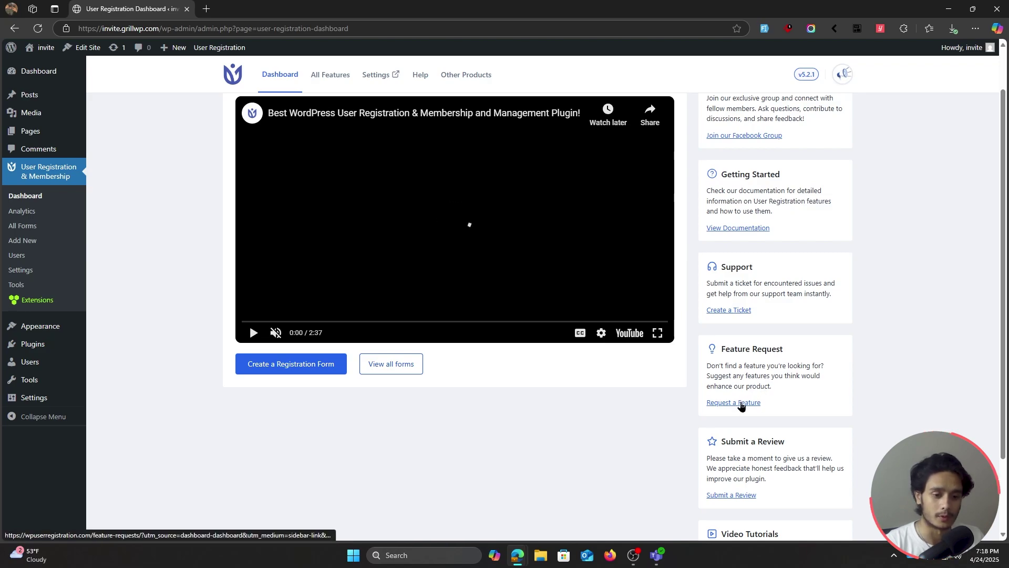
scroll(862, 337, "down", 2)
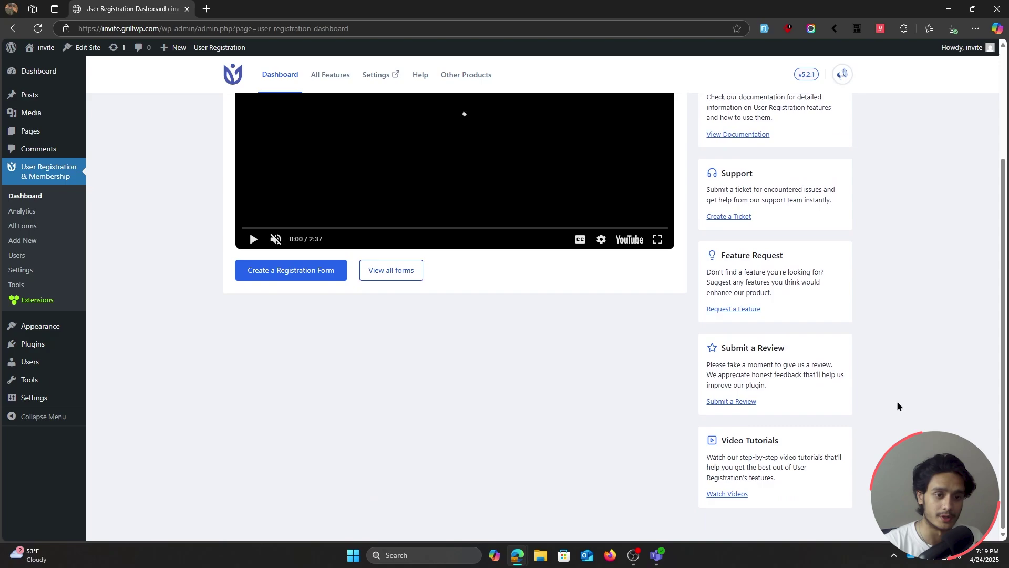
scroll(897, 400, "up", 2)
scroll(891, 405, "up", 1)
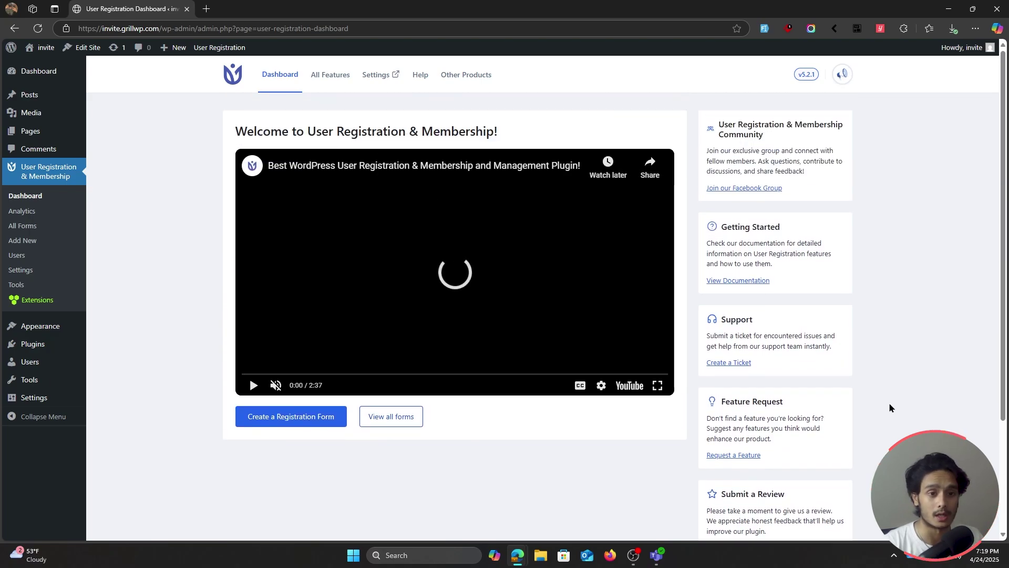